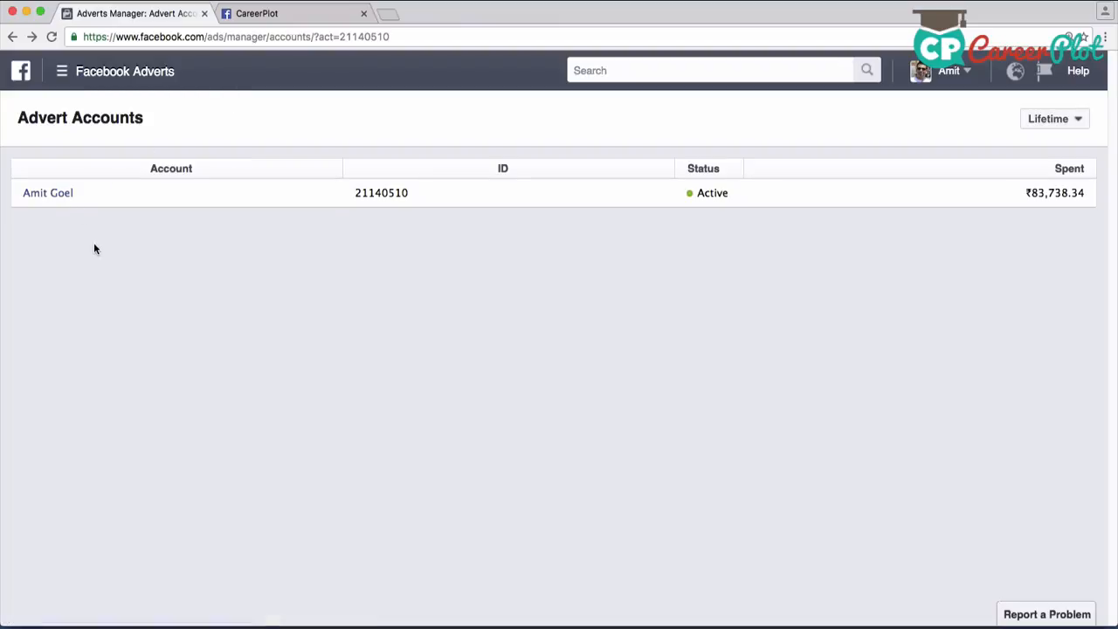
Open the listed advert account and look through its campaigns
click(51, 196)
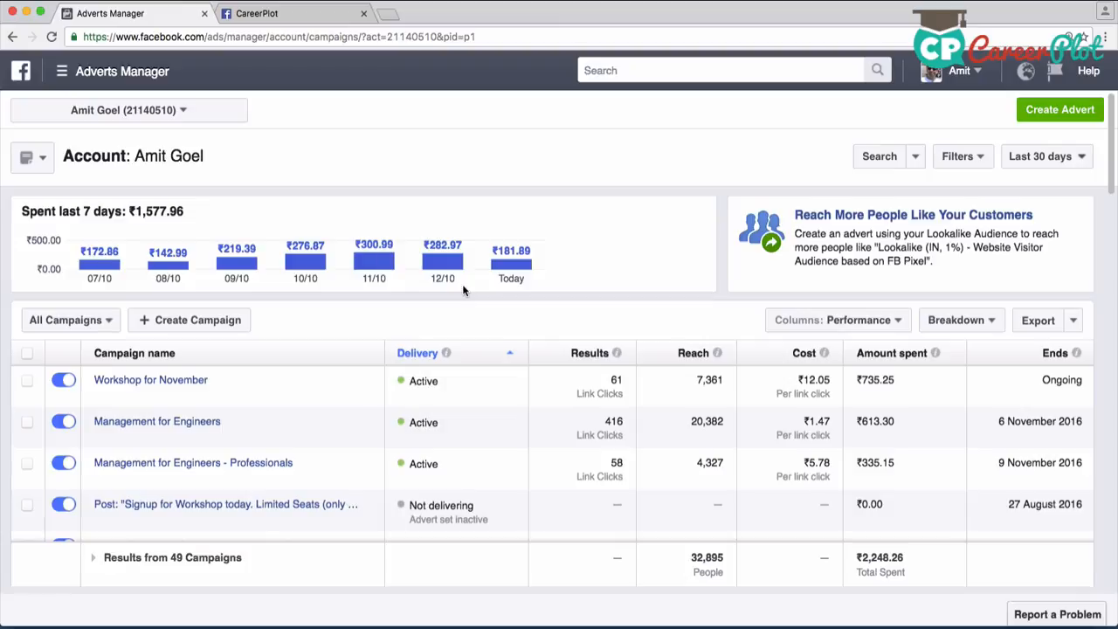
scroll(413, 422, down, 5)
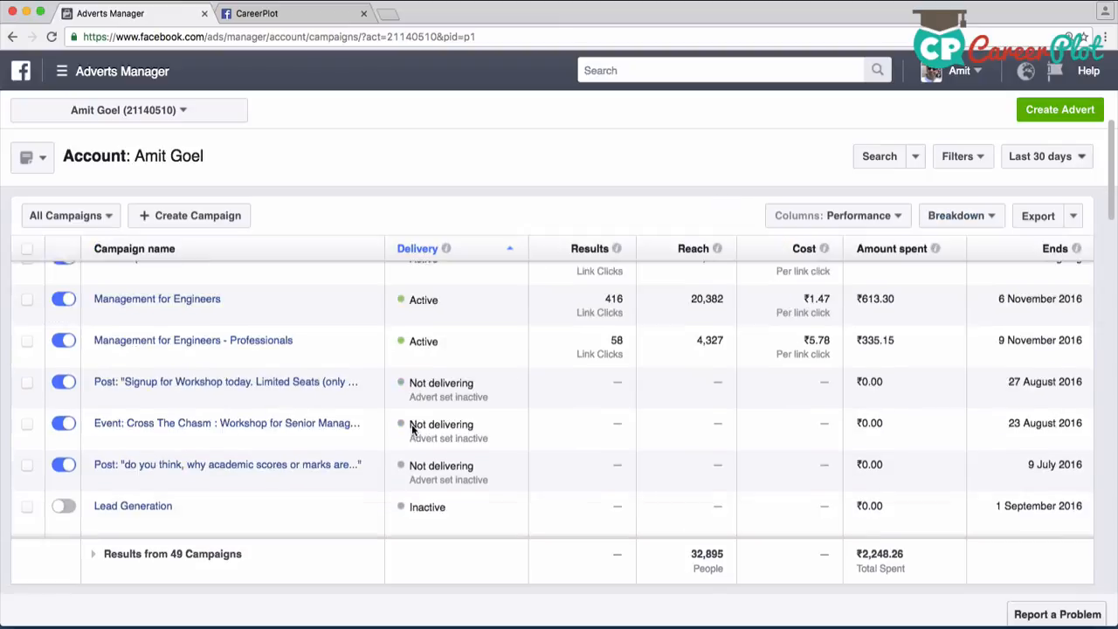
scroll(411, 419, up, 5)
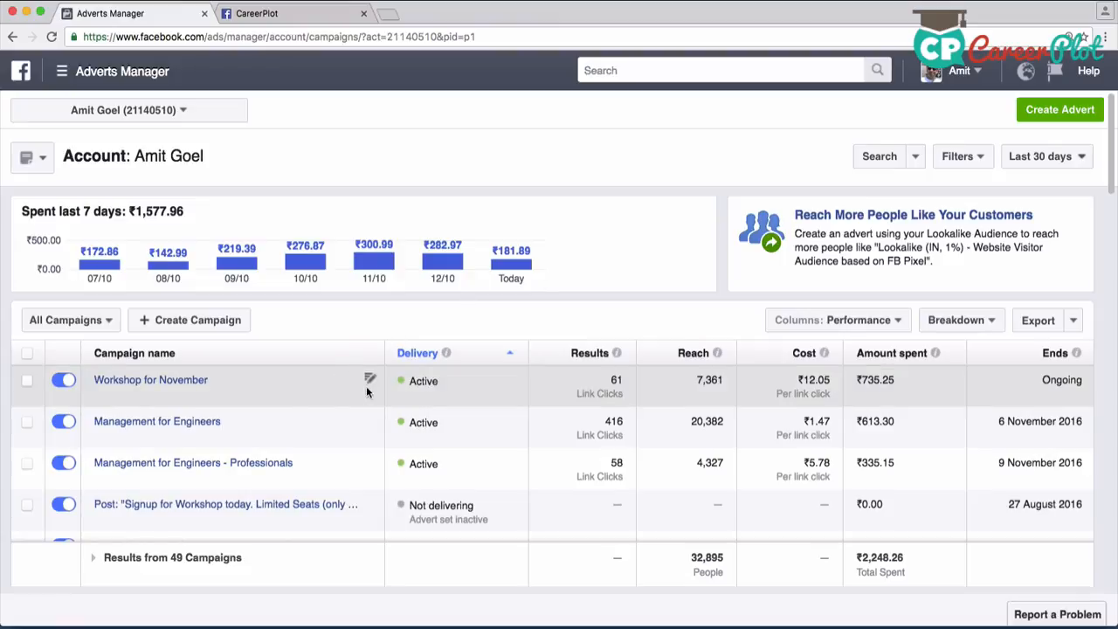
View the Workshop for November campaign's settings and its adverts, leaving the editor without saving
click(370, 381)
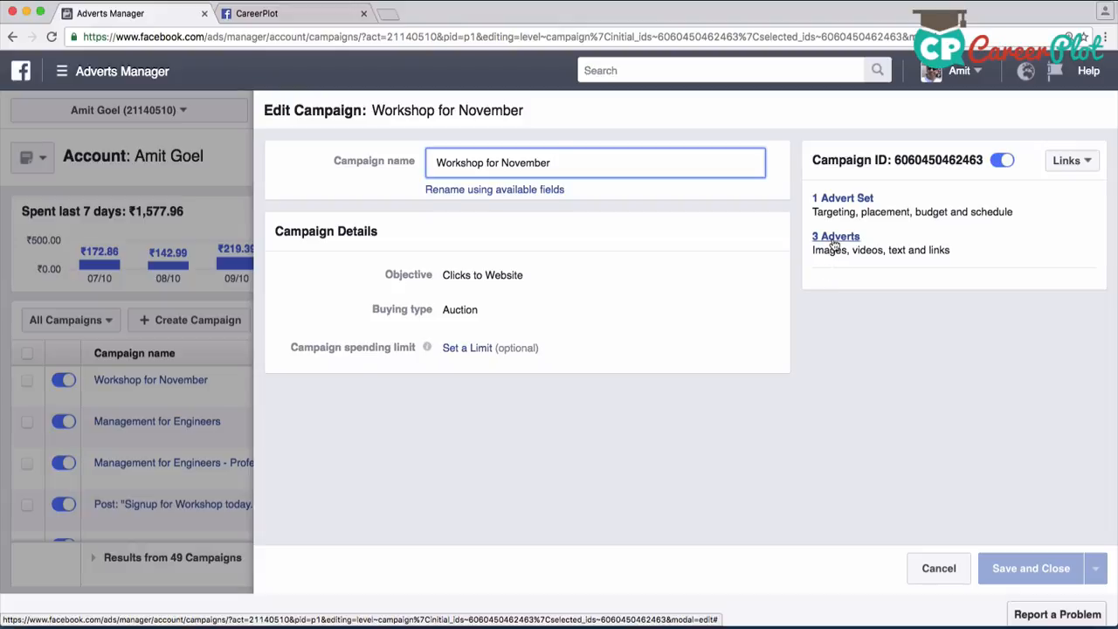
click(835, 238)
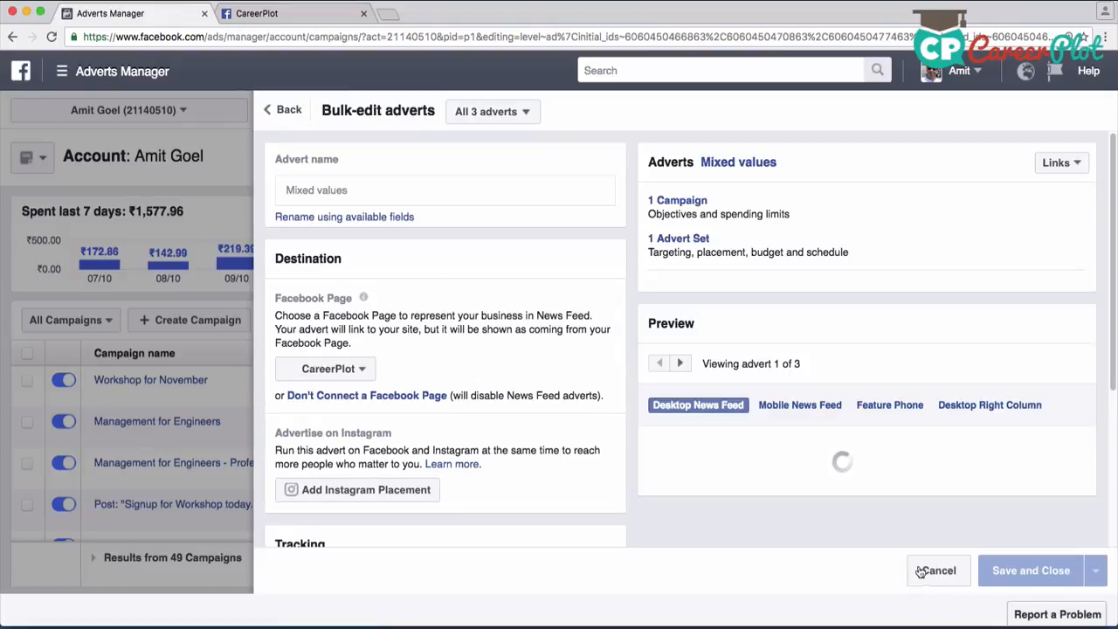
click(937, 572)
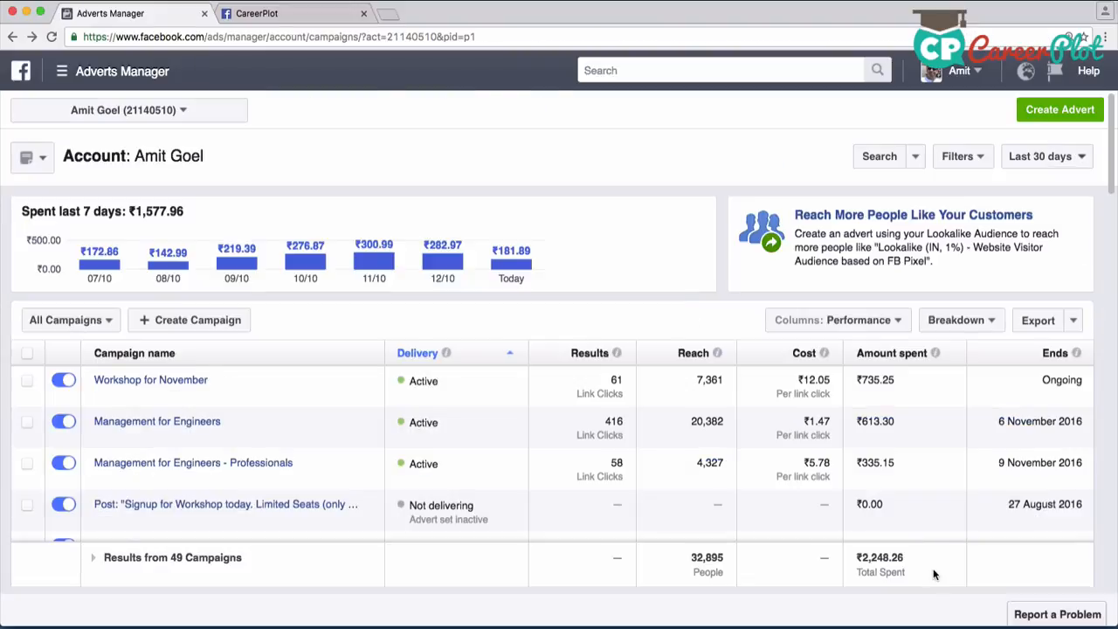
Start creating a new advert in the account
click(1057, 116)
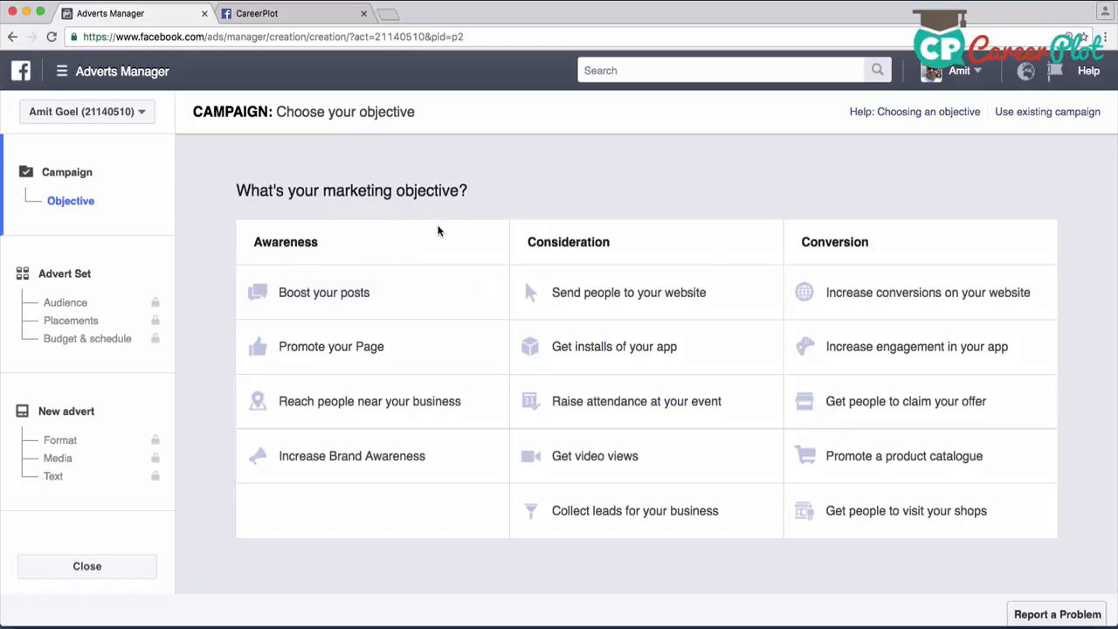
Look at the boost options for the Management for Engineers post on the CareerPlot page, and discard the promotion
click(302, 18)
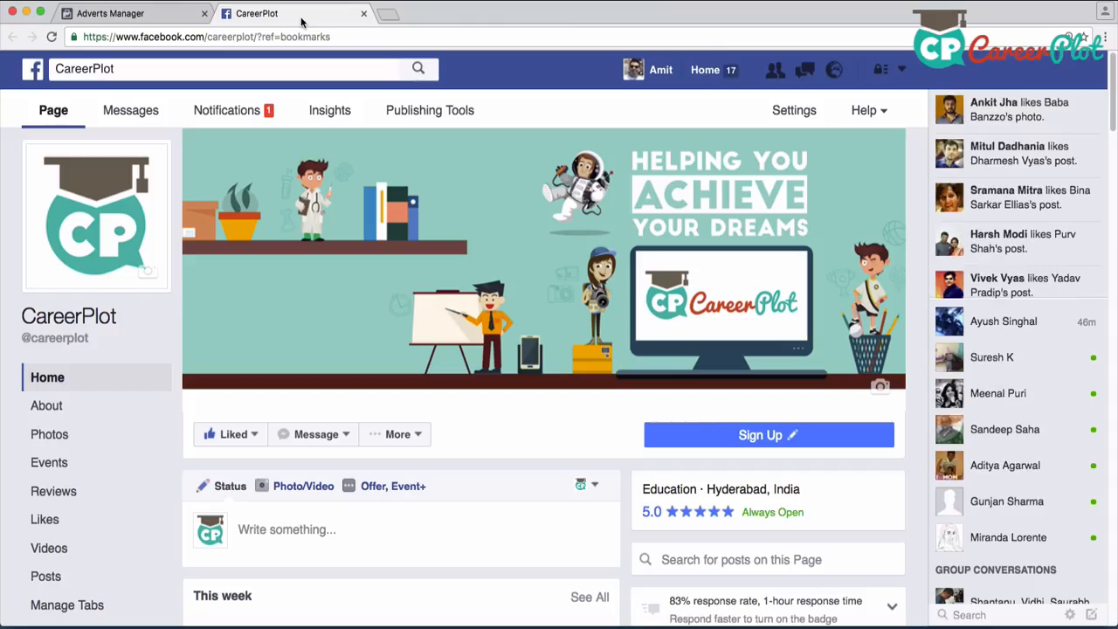
scroll(485, 268, down, 5)
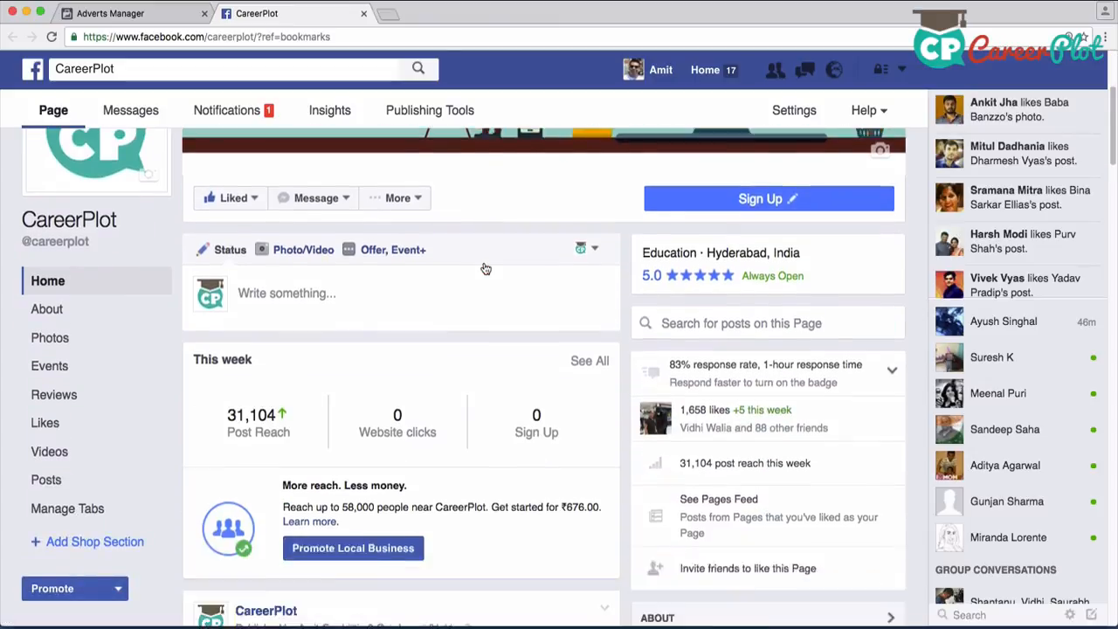
scroll(485, 268, down, 5)
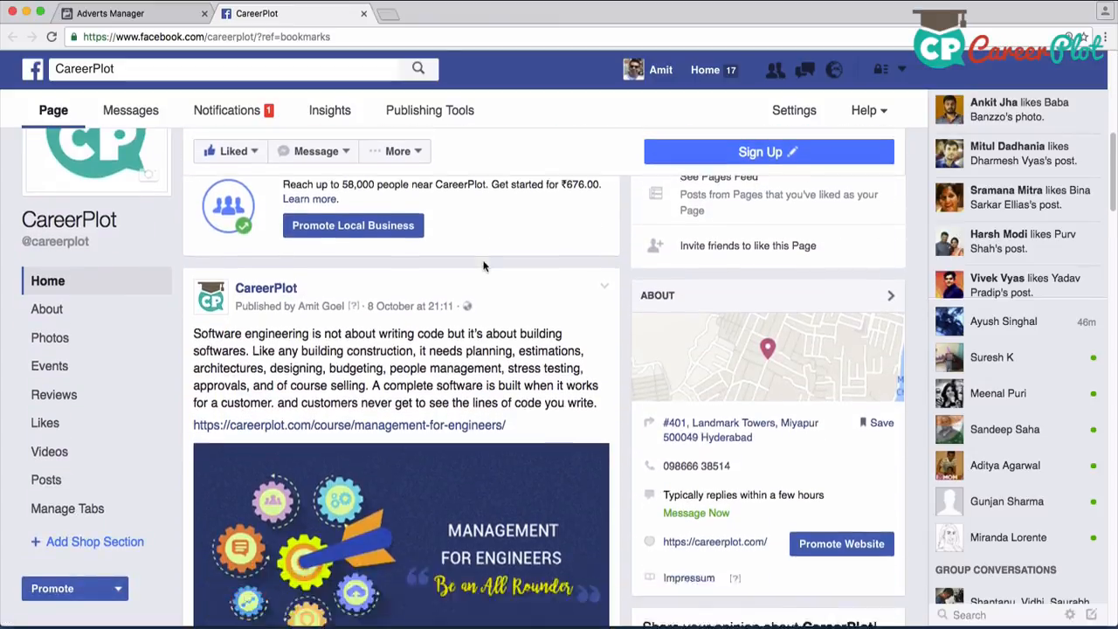
scroll(486, 268, up, 1)
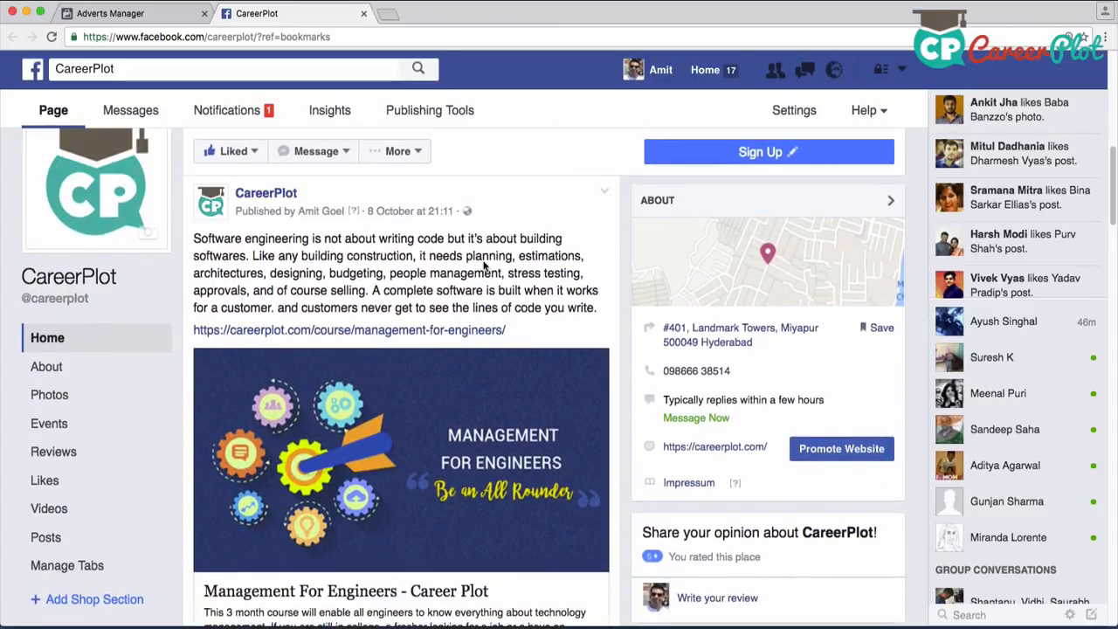
scroll(483, 264, down, 2)
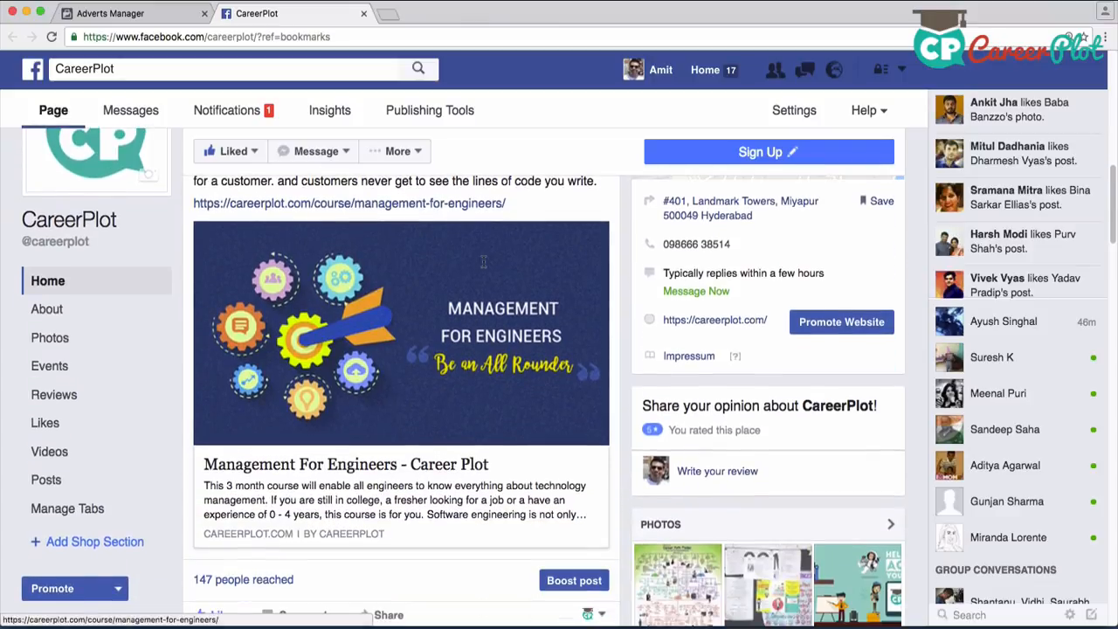
scroll(519, 479, down, 1)
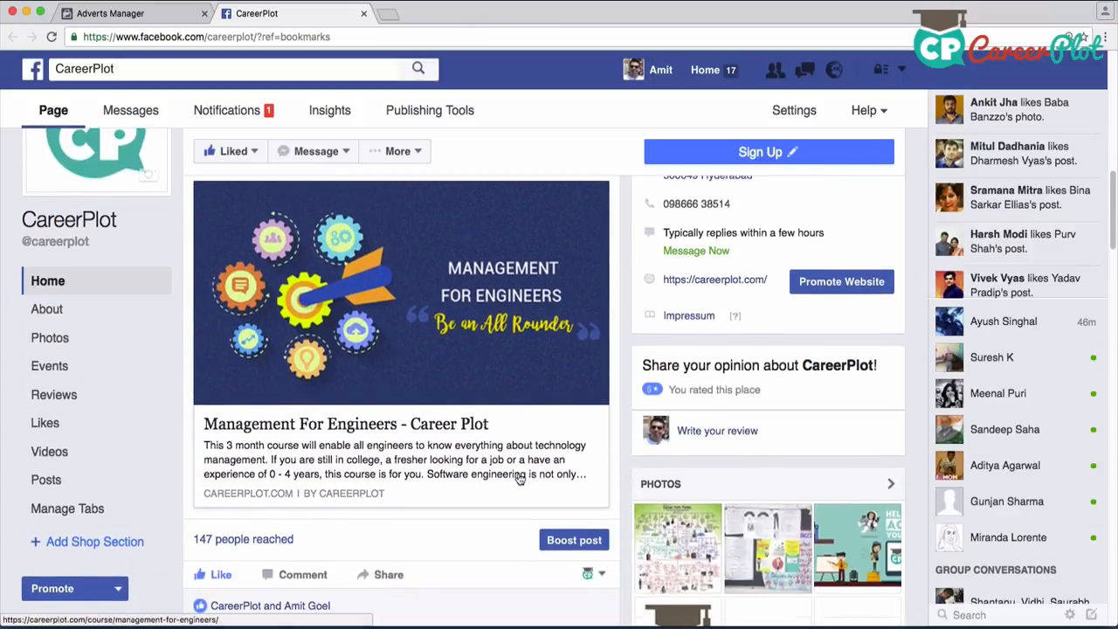
click(570, 543)
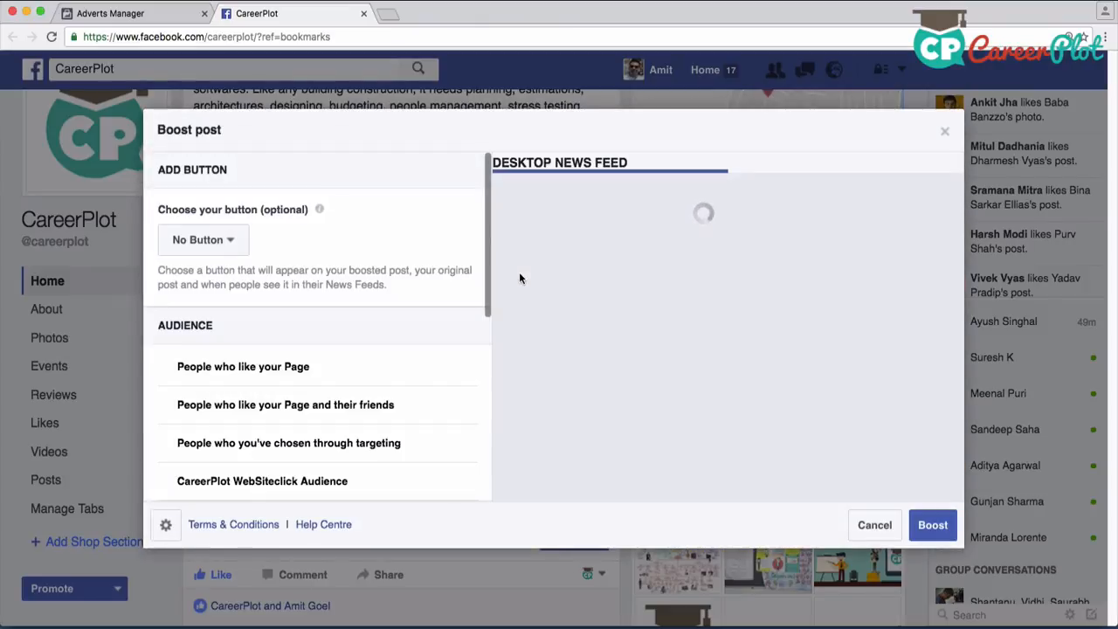
click(873, 525)
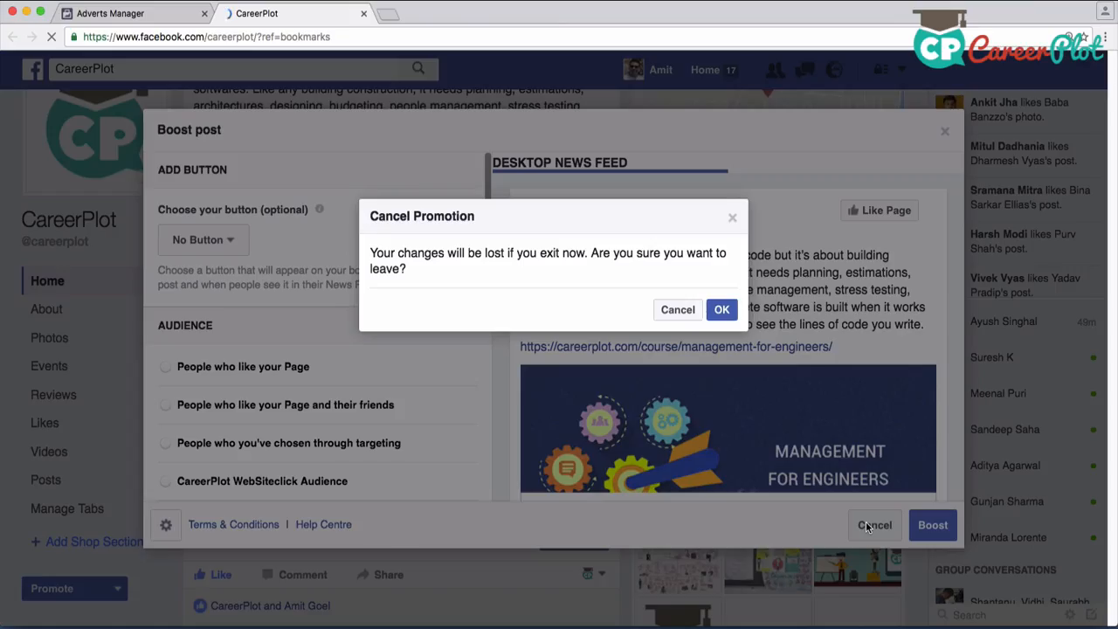
click(720, 311)
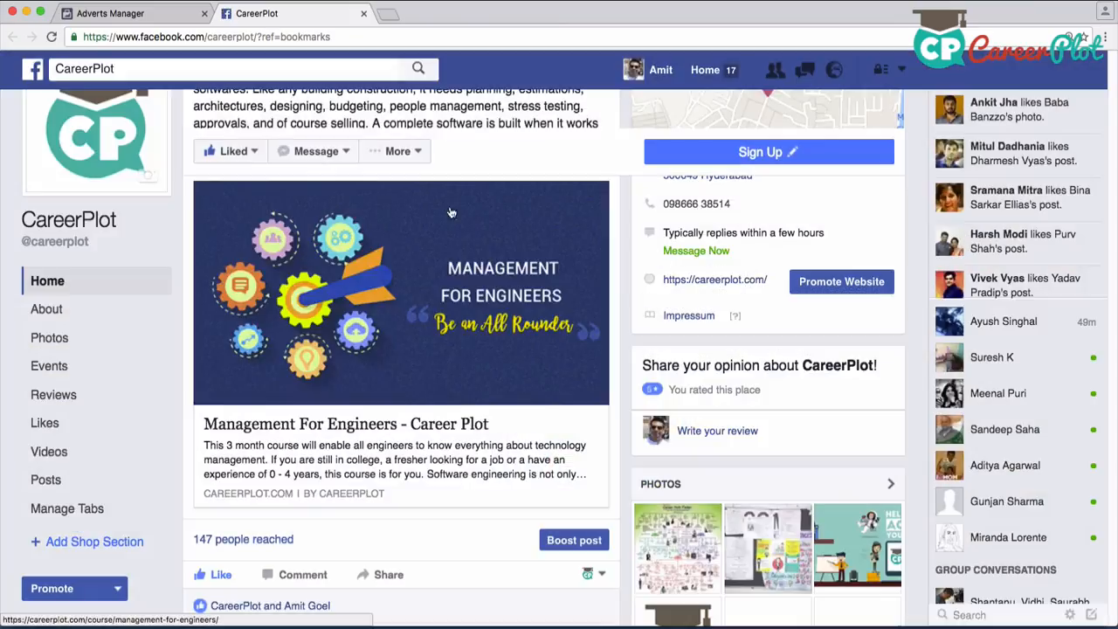
Return to Adverts Manager and choose "Send people to your website" as the campaign's marketing objective
click(131, 13)
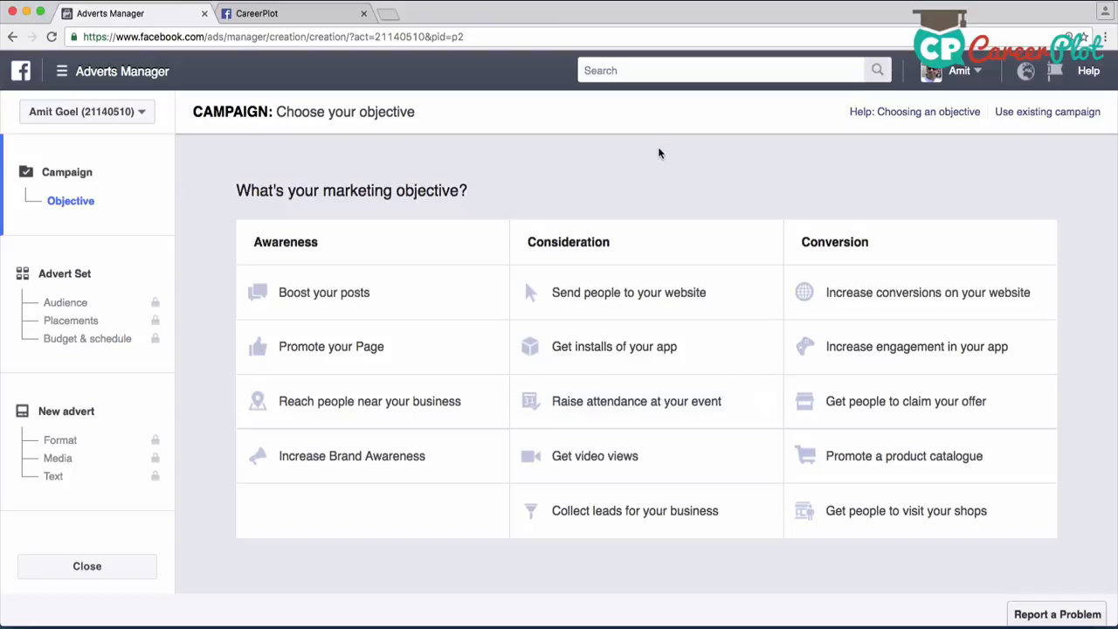
click(634, 301)
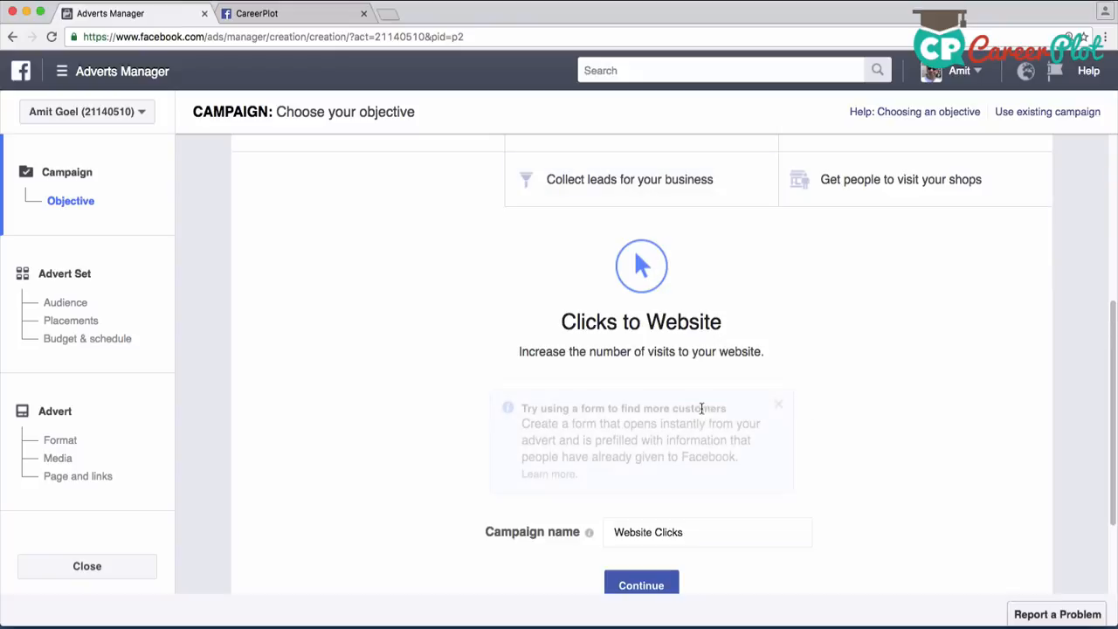
Name the campaign "Tutorial for Digital Marketing Campaign" and continue to the advert set
drag(689, 401, 609, 394)
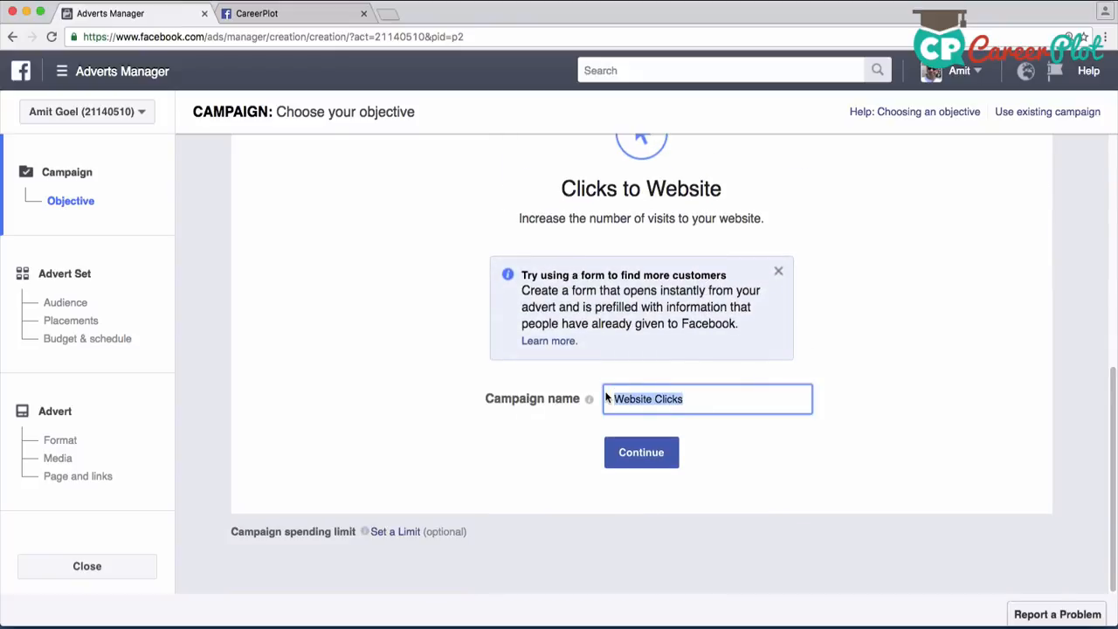
text(To)
key(BackSpace)
text(utorial for Digital)
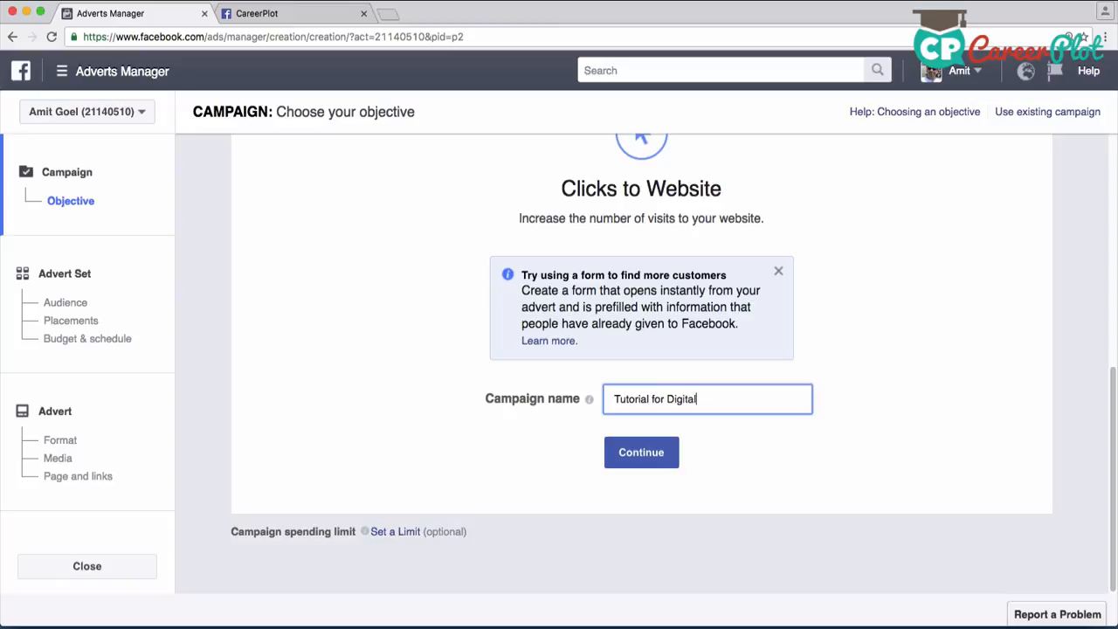
text( Marketing Campaign)
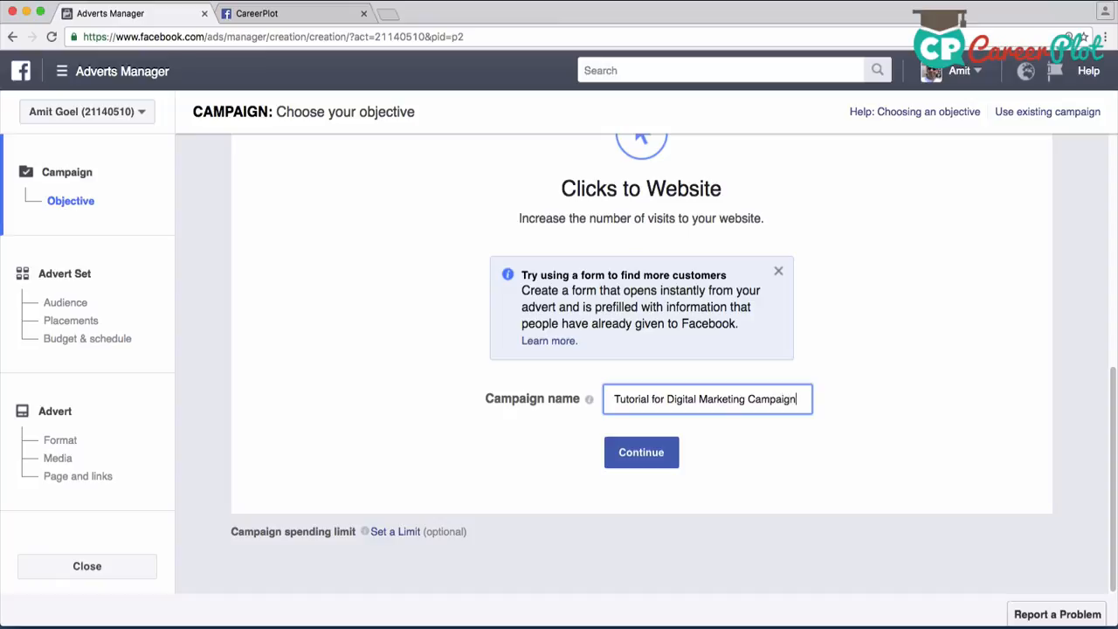
click(641, 451)
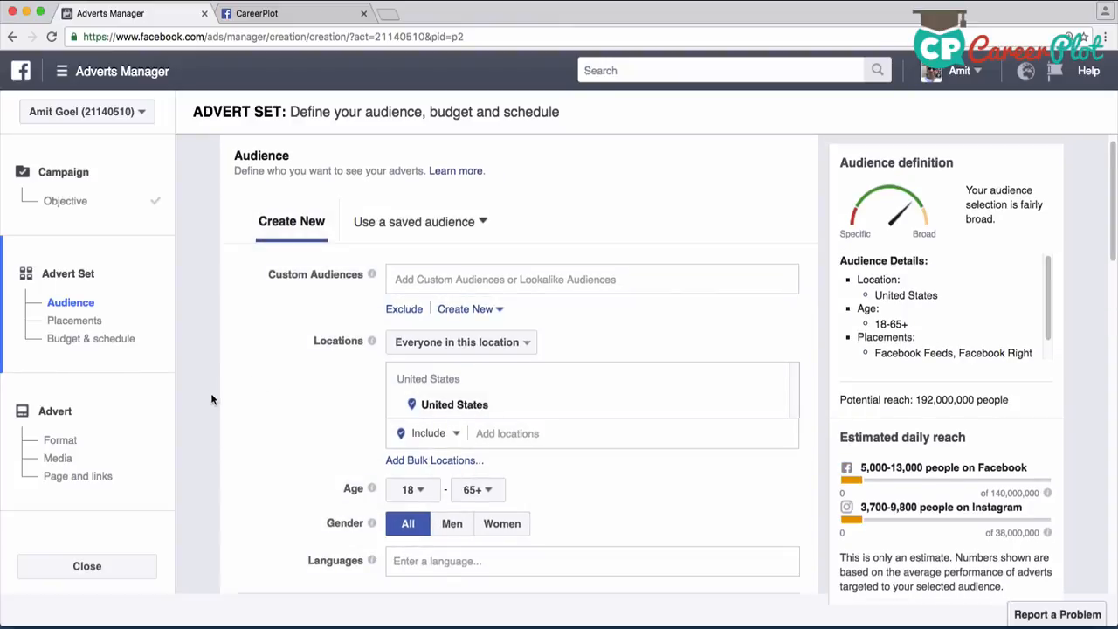
Review the audience settings and the list of saved audiences without choosing one
scroll(211, 399, down, 2)
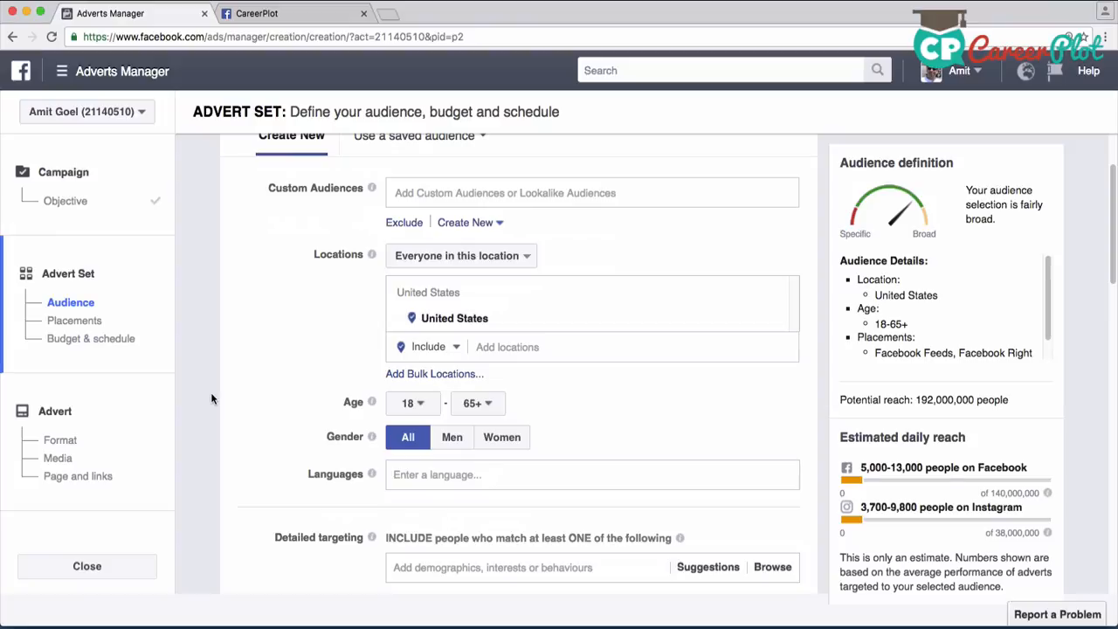
scroll(211, 399, up, 1)
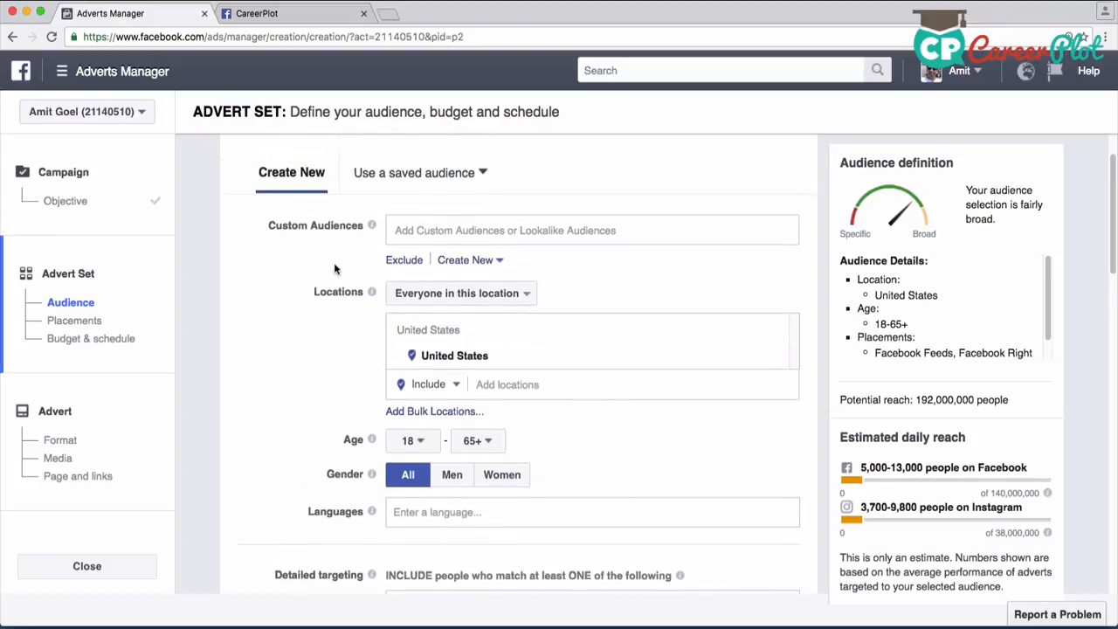
click(481, 172)
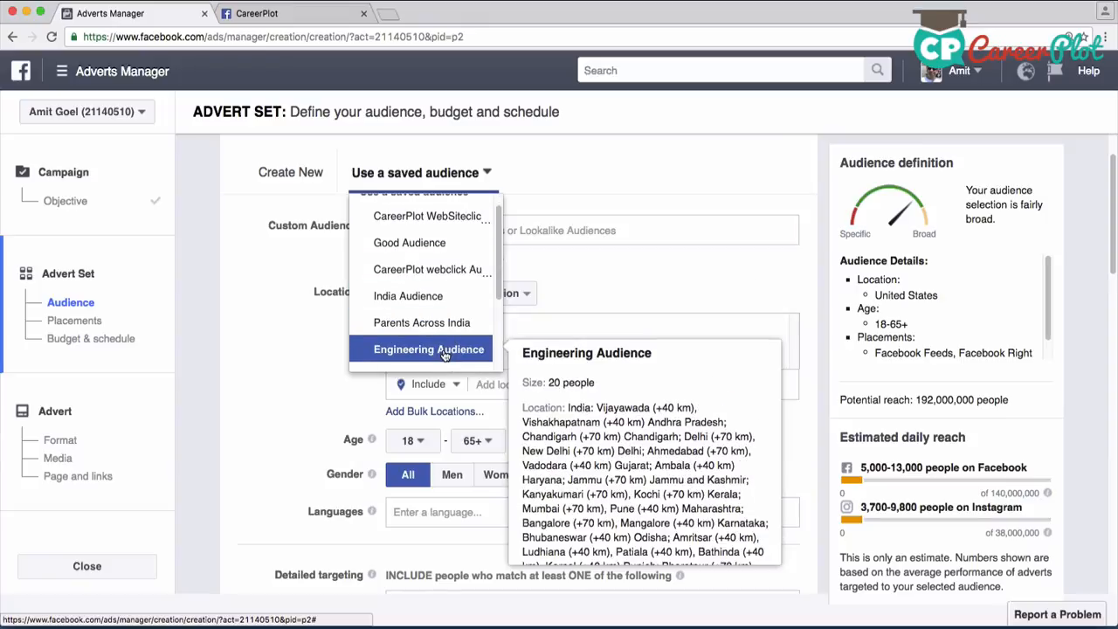
scroll(450, 242, down, 1)
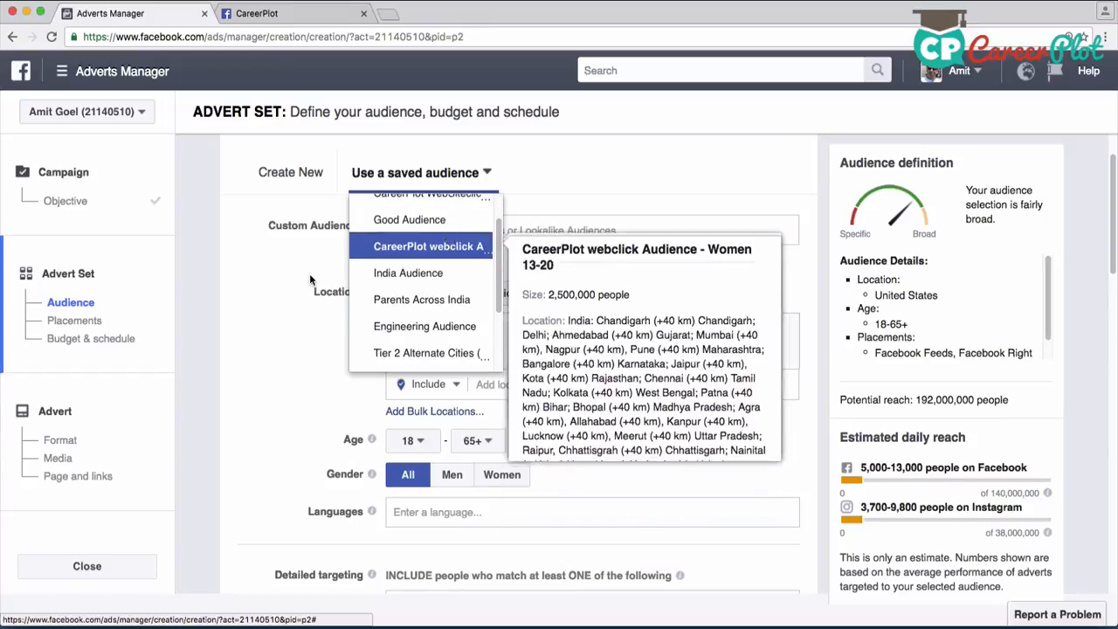
click(204, 284)
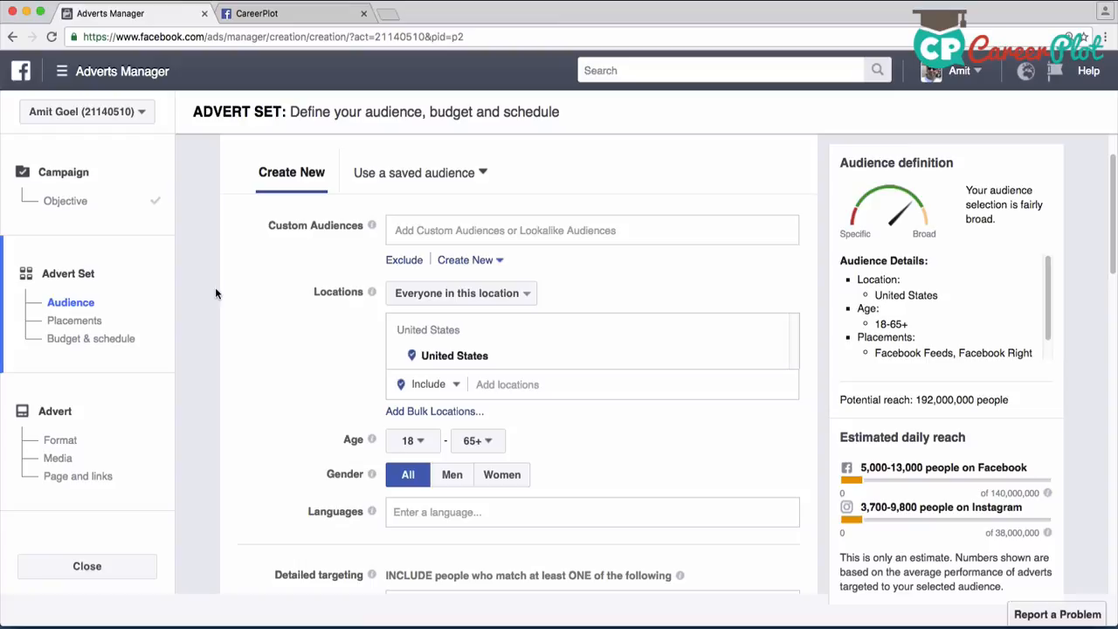
Add the country India to the new audience's included locations
scroll(222, 320, down, 4)
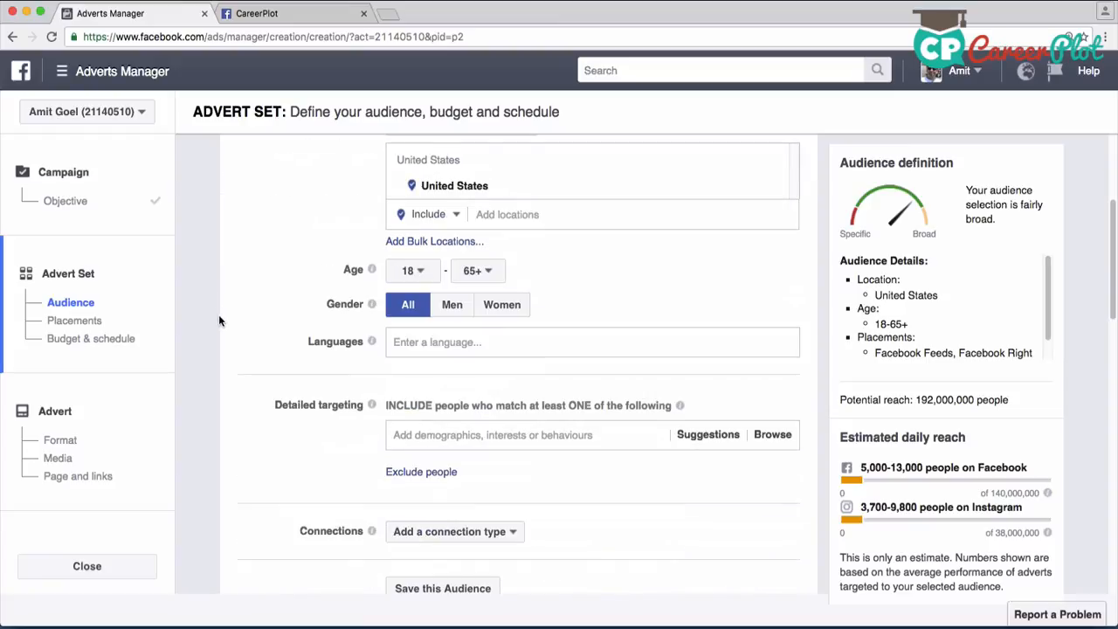
scroll(218, 323, up, 3)
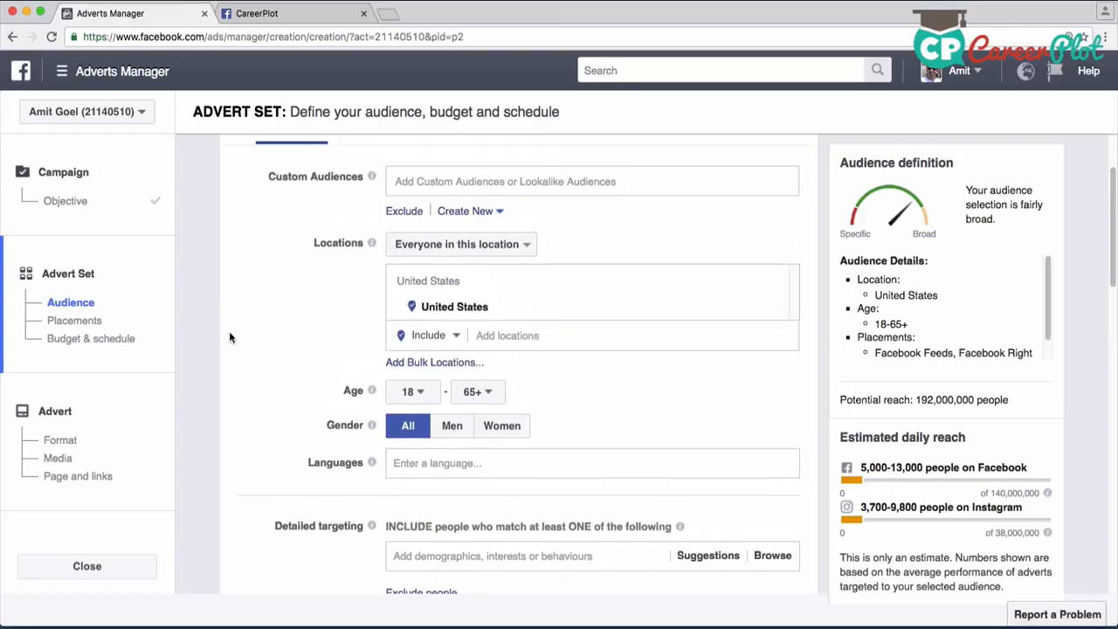
click(513, 355)
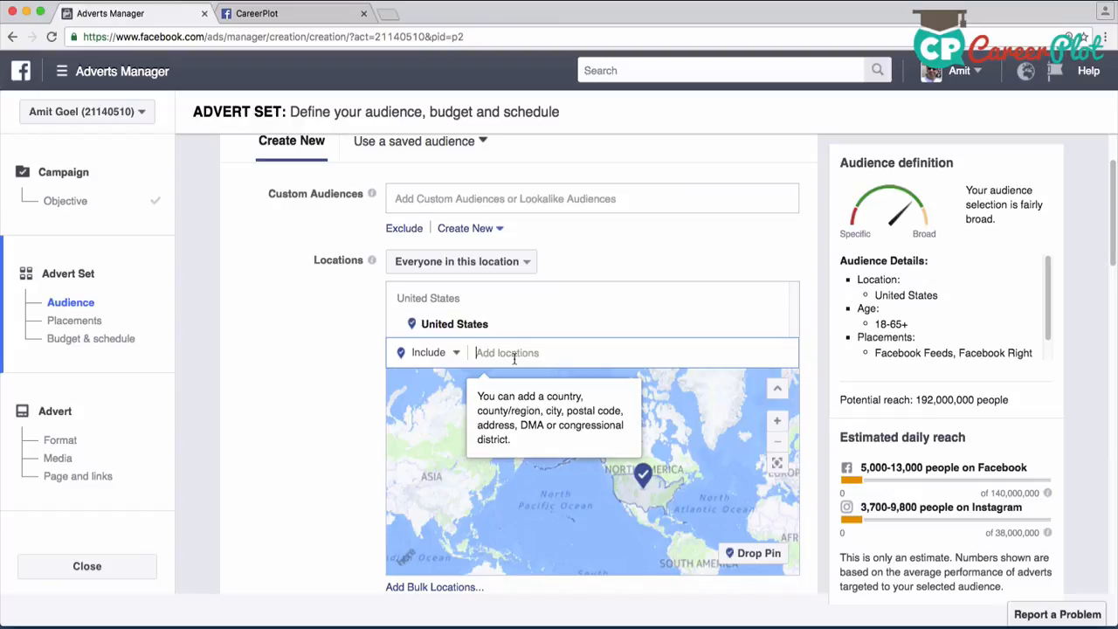
text(India)
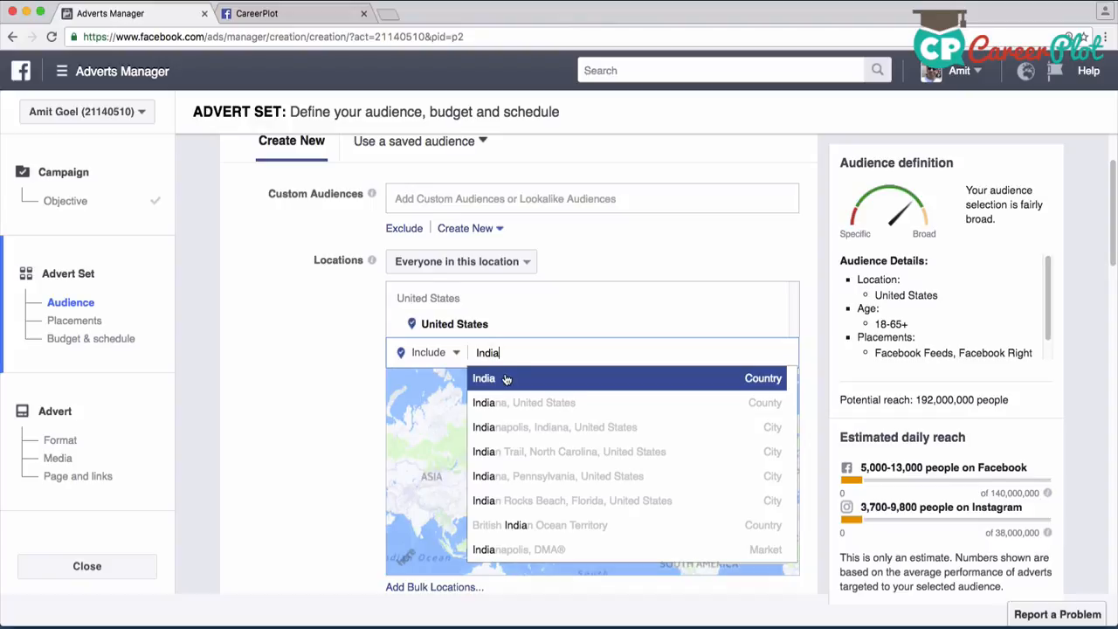
key(Return)
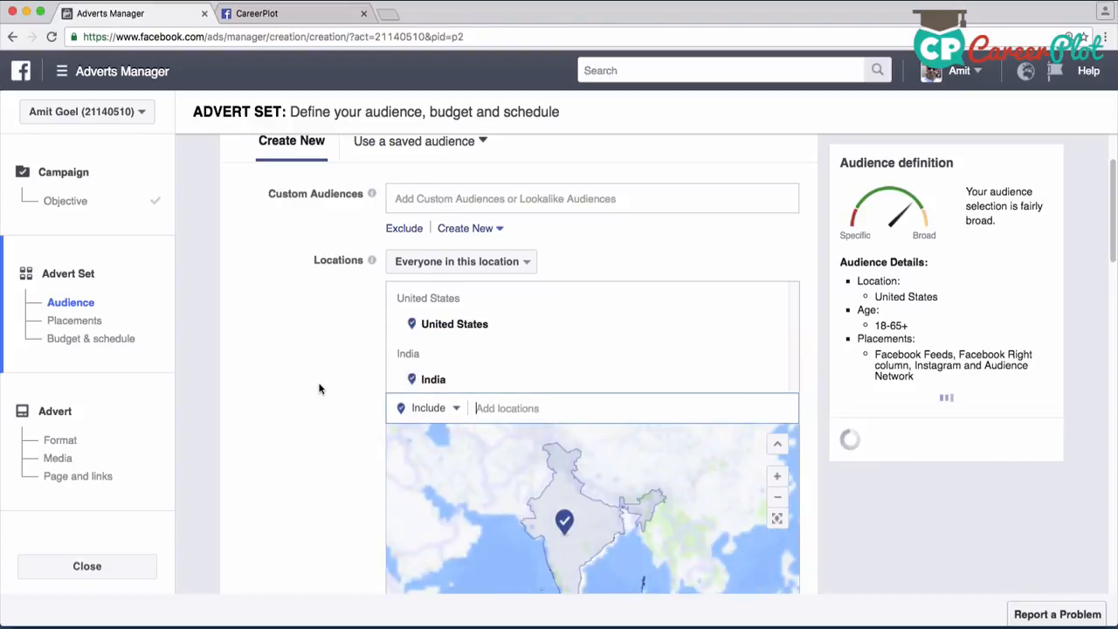
Set the audience's age range to 19 to 30
scroll(320, 389, down, 5)
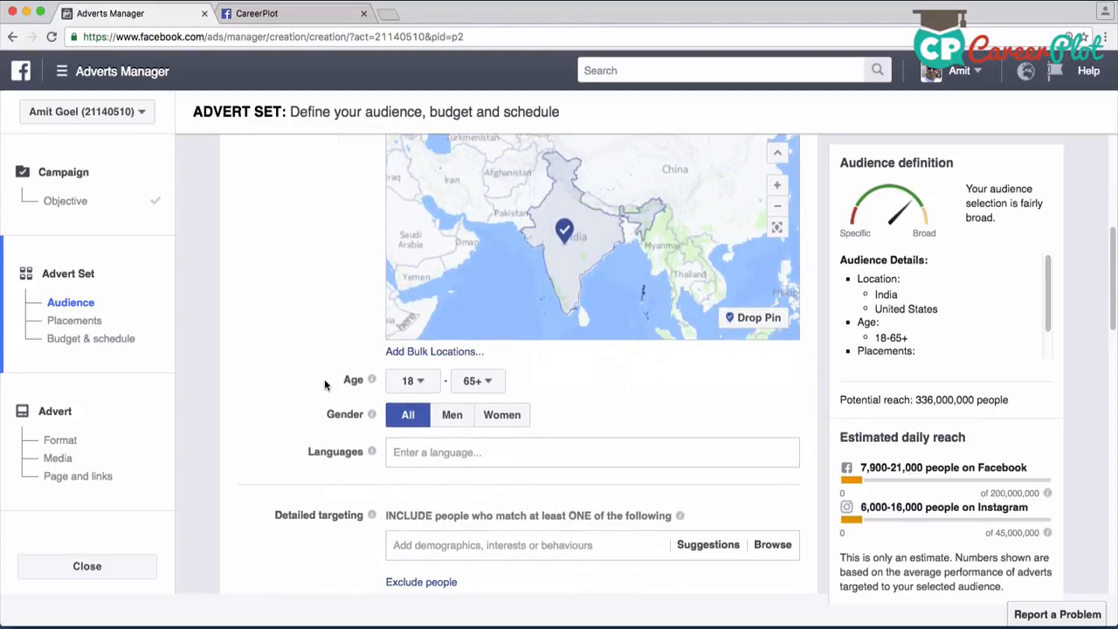
scroll(326, 385, up, 1)
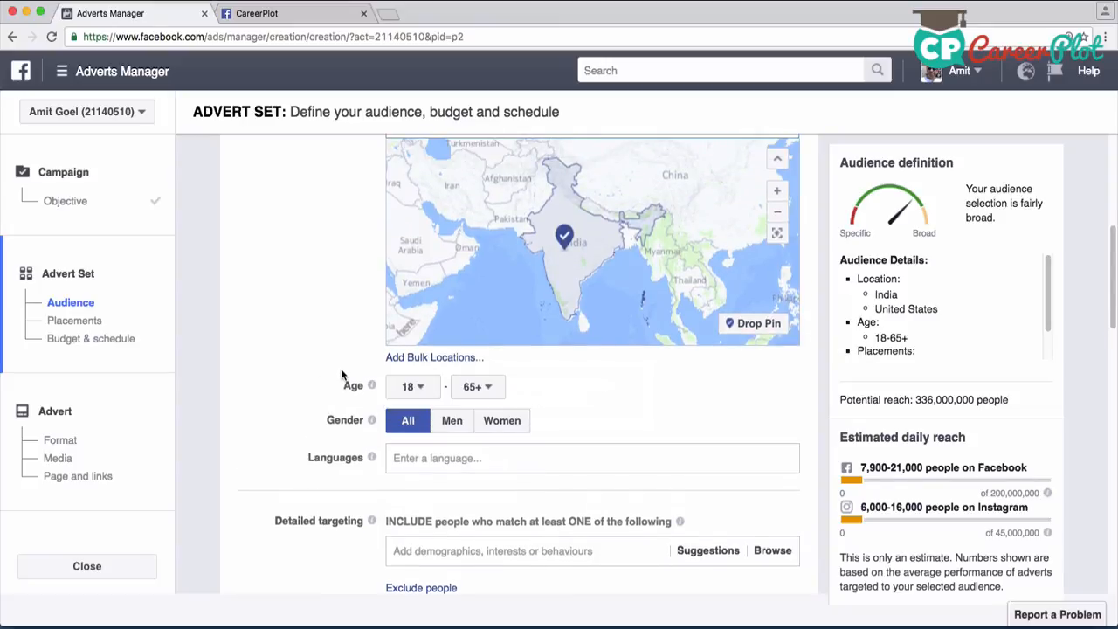
click(418, 387)
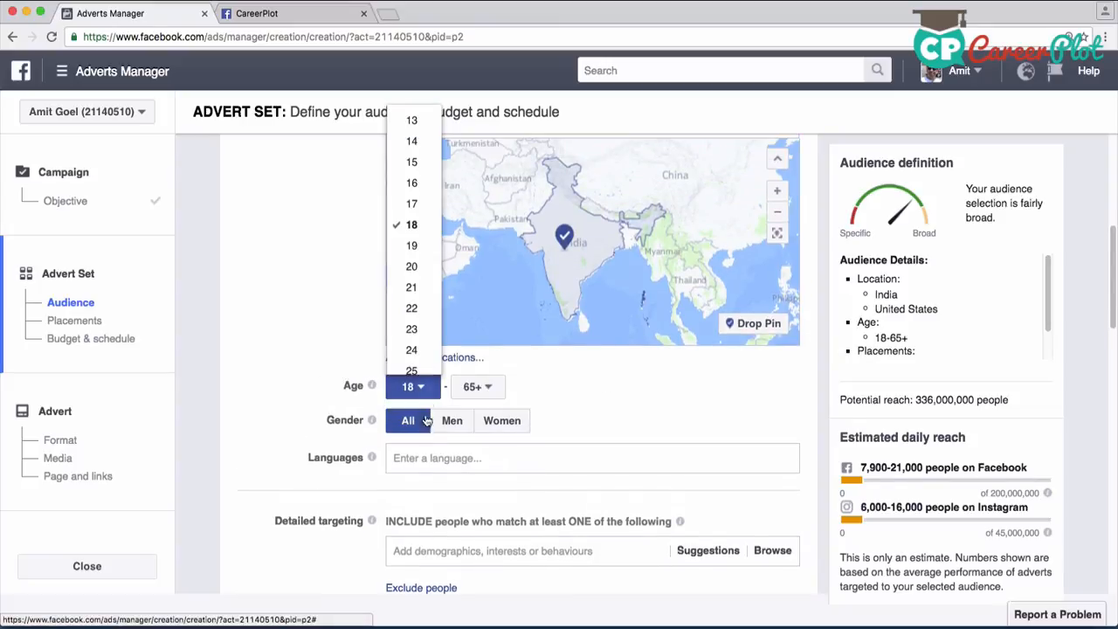
click(418, 247)
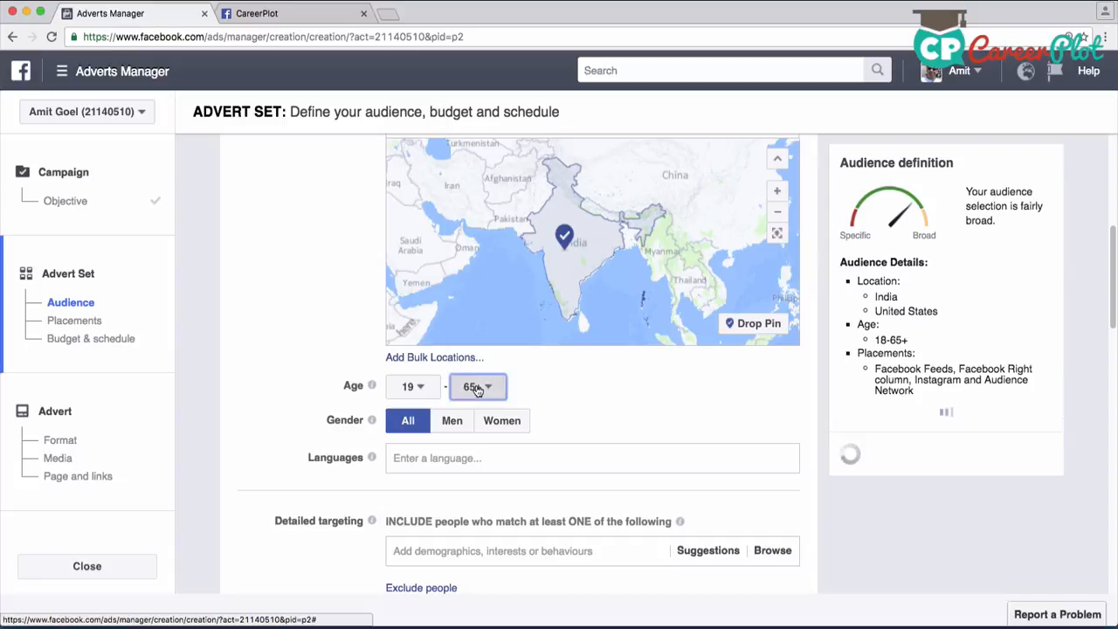
click(476, 387)
scroll(476, 349, down, 3)
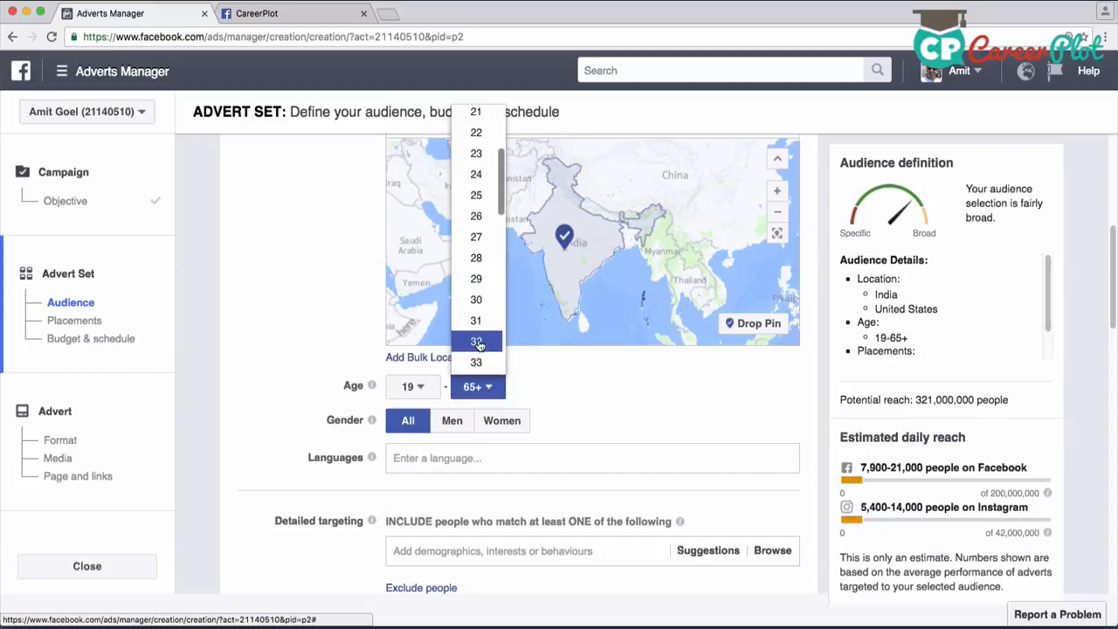
click(476, 299)
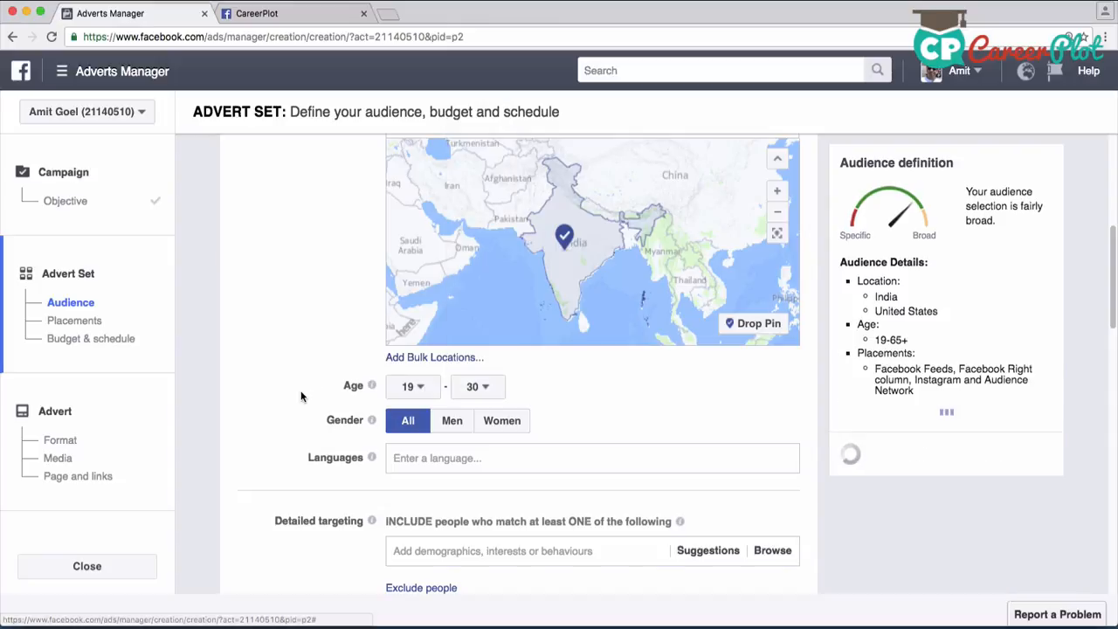
Add English (All) to the audience's languages and remove it again
scroll(494, 411, down, 1)
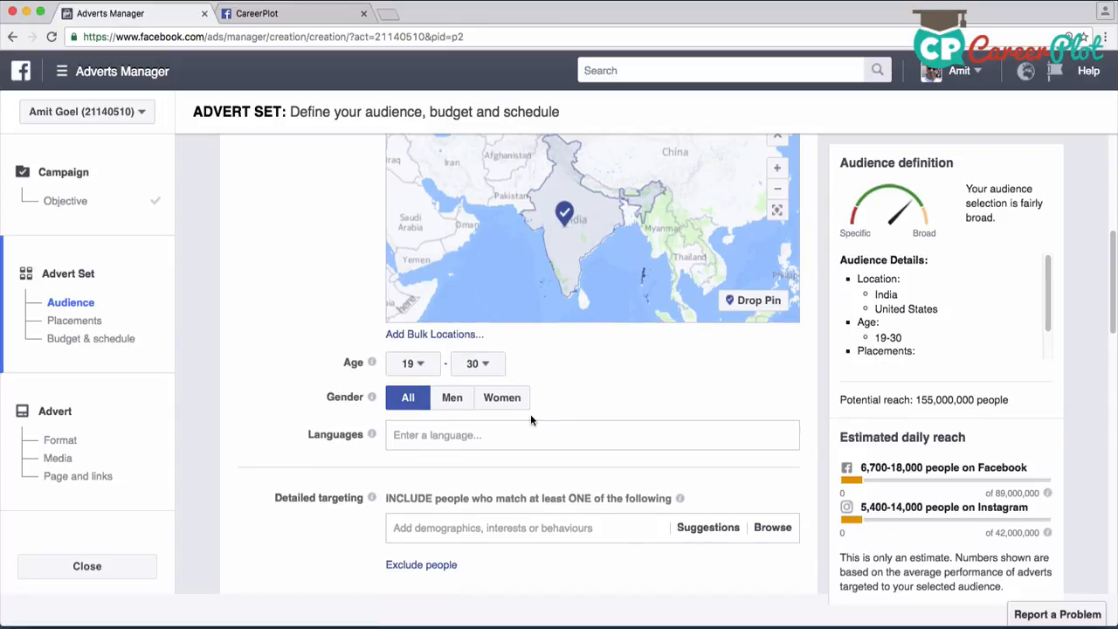
click(485, 434)
text(Enlg)
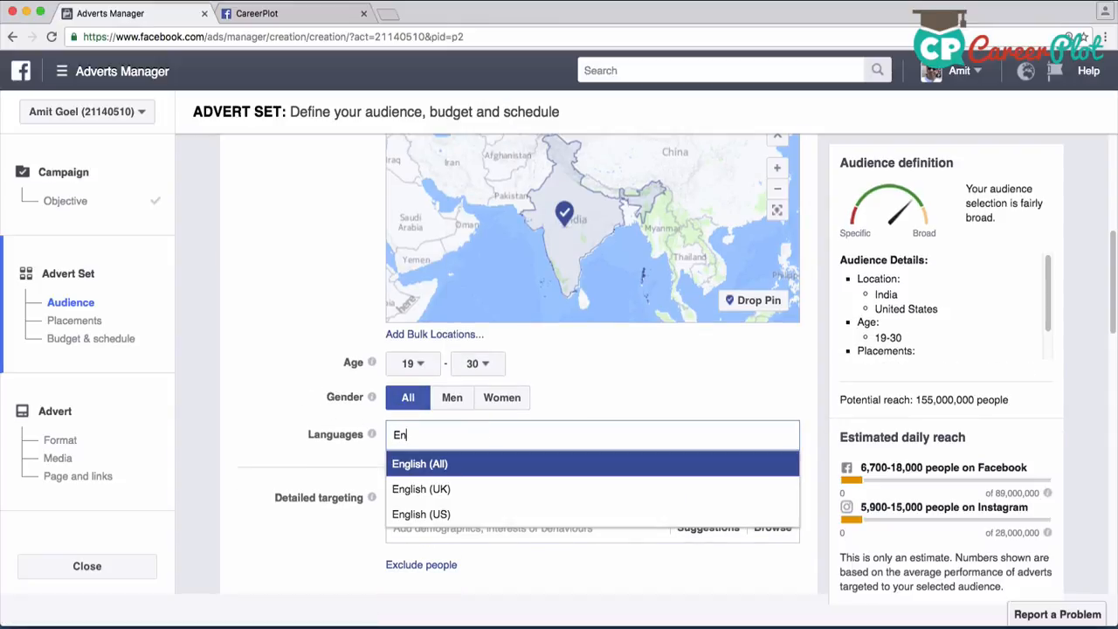
key(BackSpace)
key(BackSpace)
text(gl)
click(499, 463)
click(788, 435)
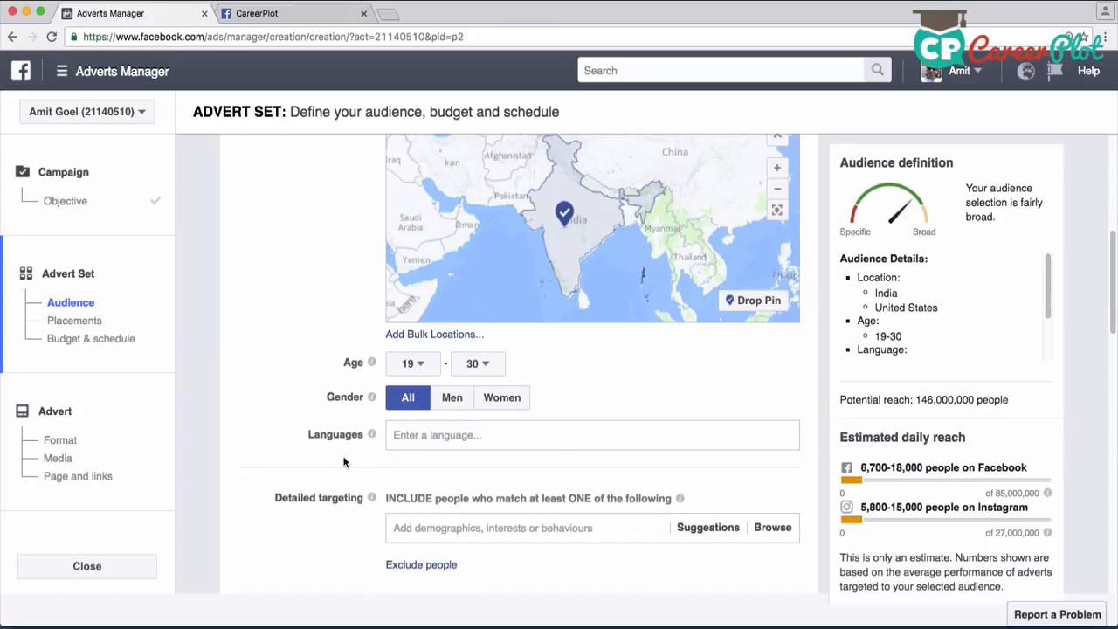
Add the Business and industry interest "Management" to the audience's detailed targeting
scroll(339, 460, down, 3)
scroll(338, 460, down, 1)
click(454, 377)
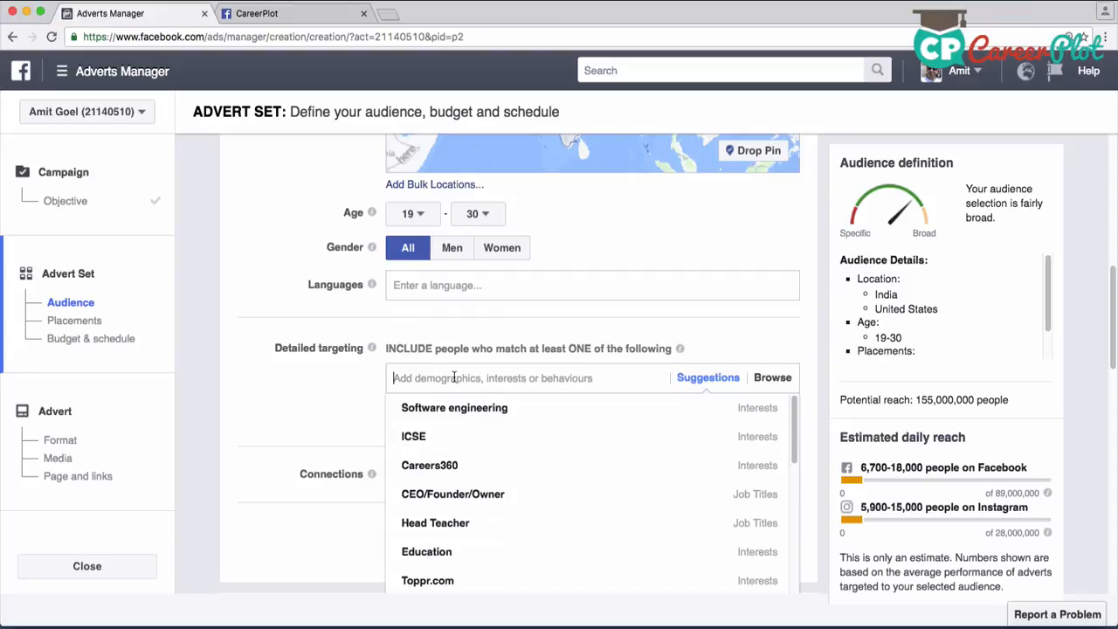
scroll(454, 378, down, 1)
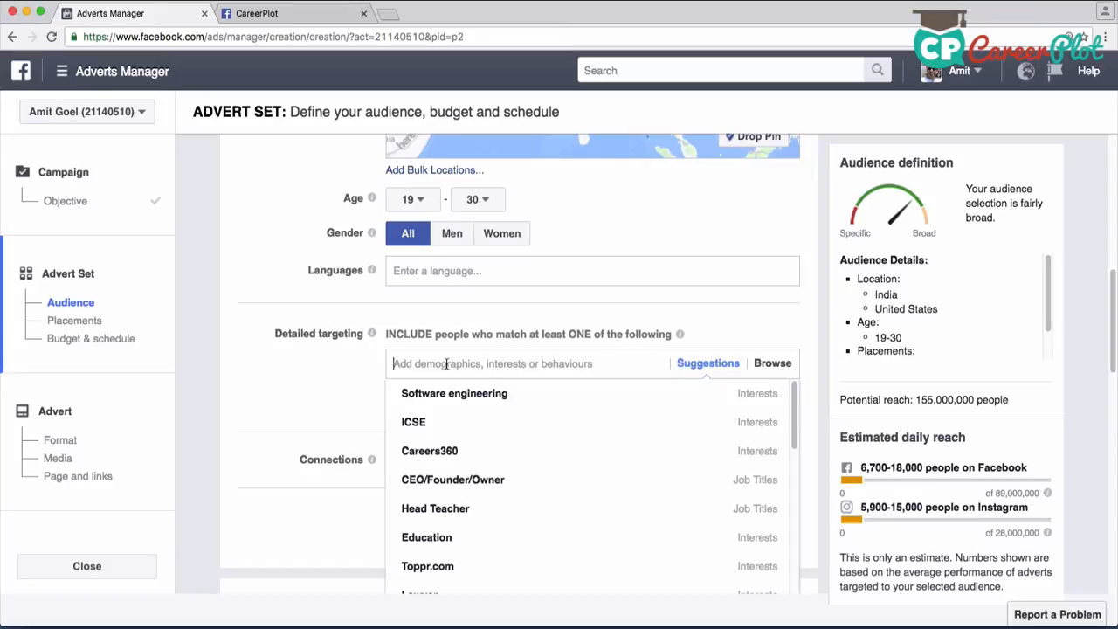
text(Magbame)
key(BackSpace)
key(BackSpace)
key(BackSpace)
key(BackSpace)
key(BackSpace)
text(namag)
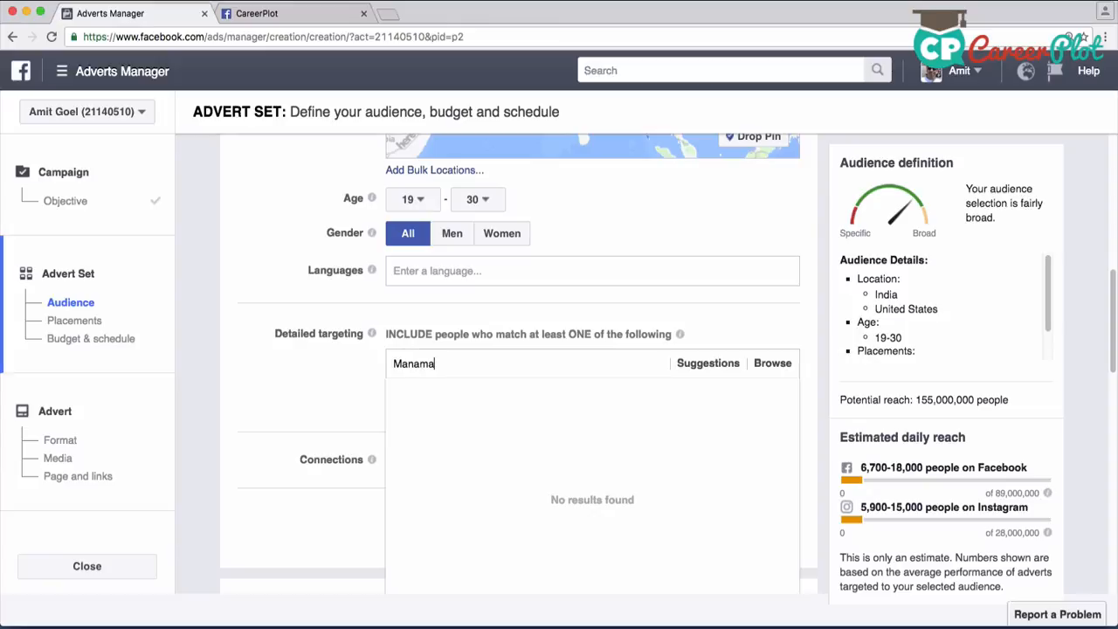
key(BackSpace)
key(BackSpace)
key(BackSpace)
text(gement)
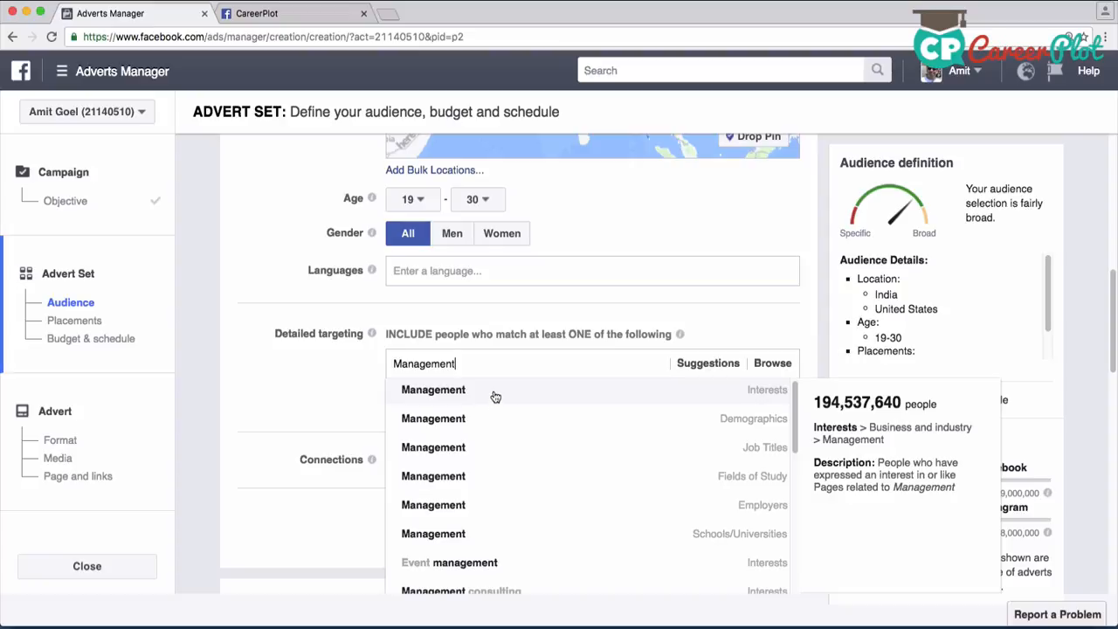
click(494, 398)
Include the interest "Digital marketing" in the detailed targeting
click(502, 427)
text(Digital Marketing)
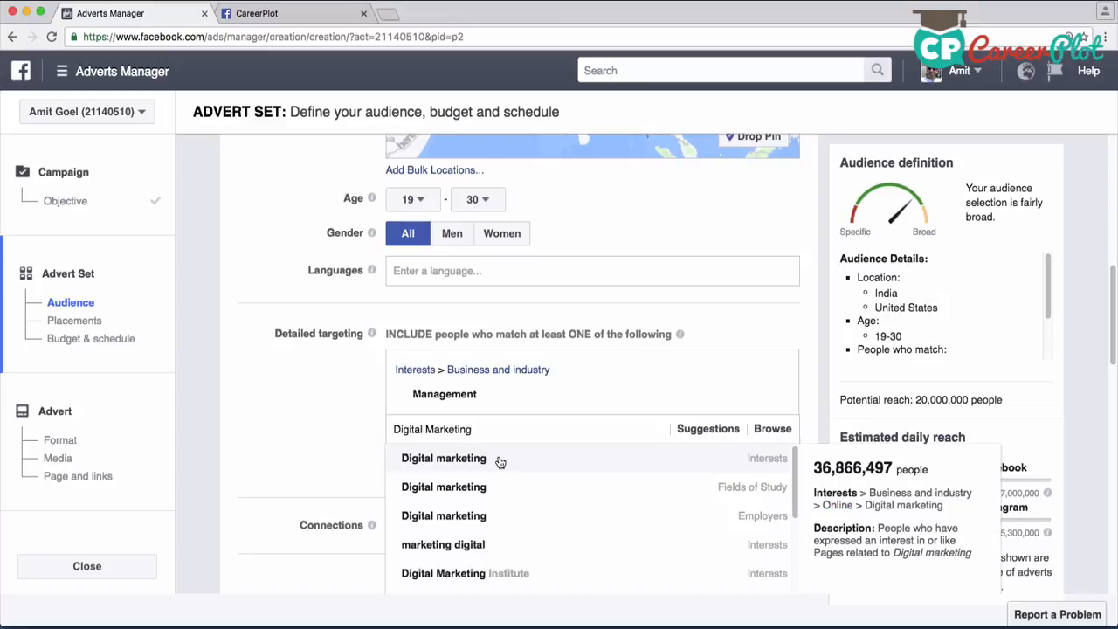
click(503, 458)
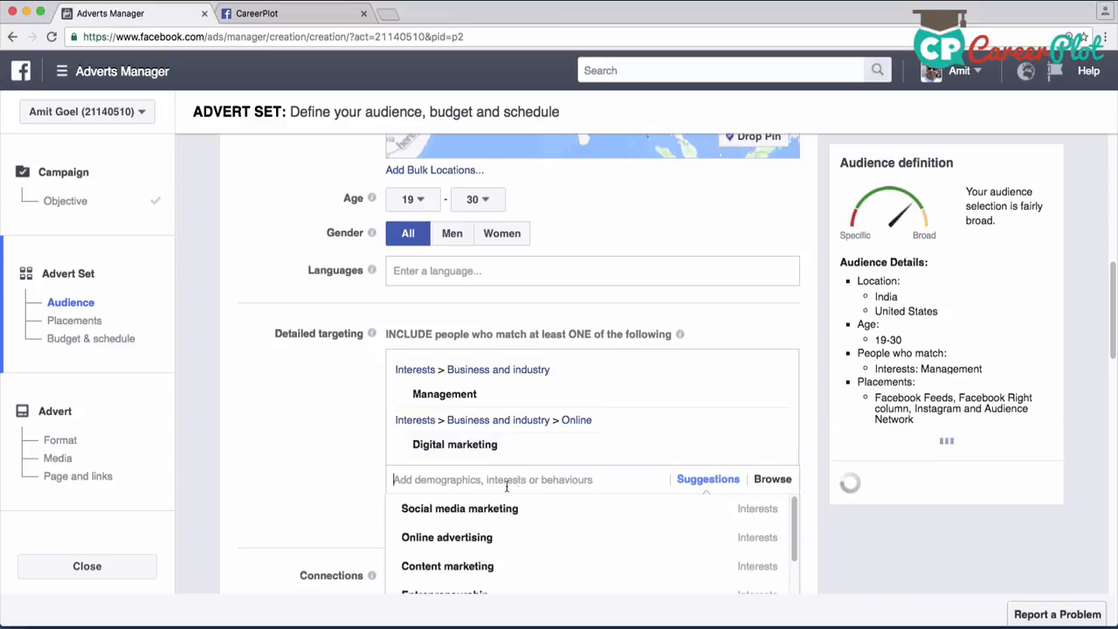
Add the suggested job title "CEO/Founder/Owner" to the detailed targeting
scroll(584, 501, down, 2)
scroll(443, 470, down, 3)
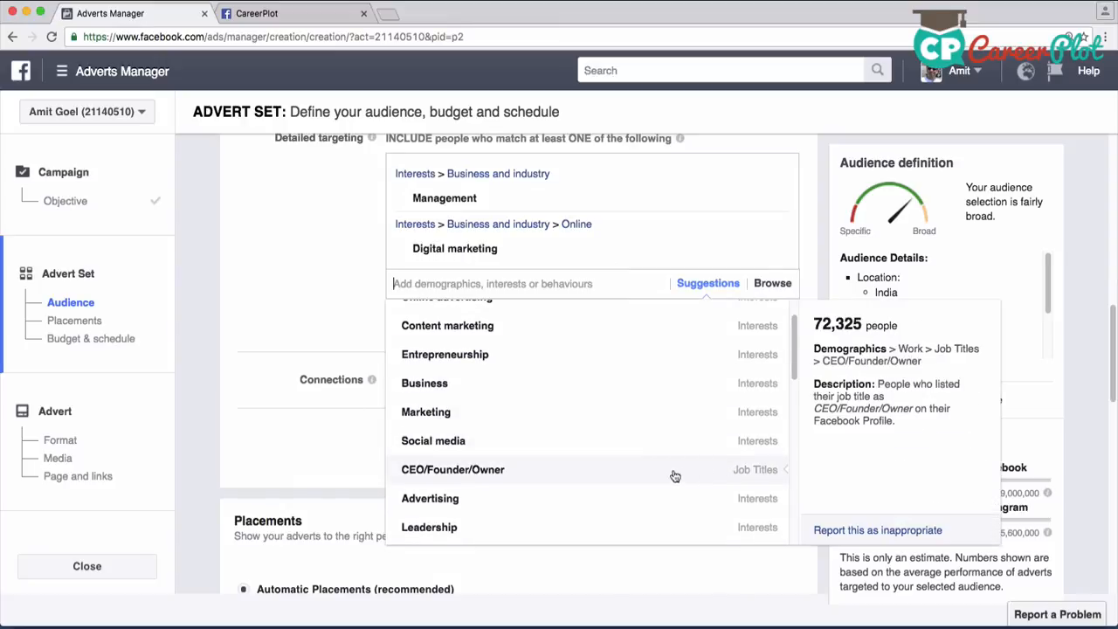
click(499, 472)
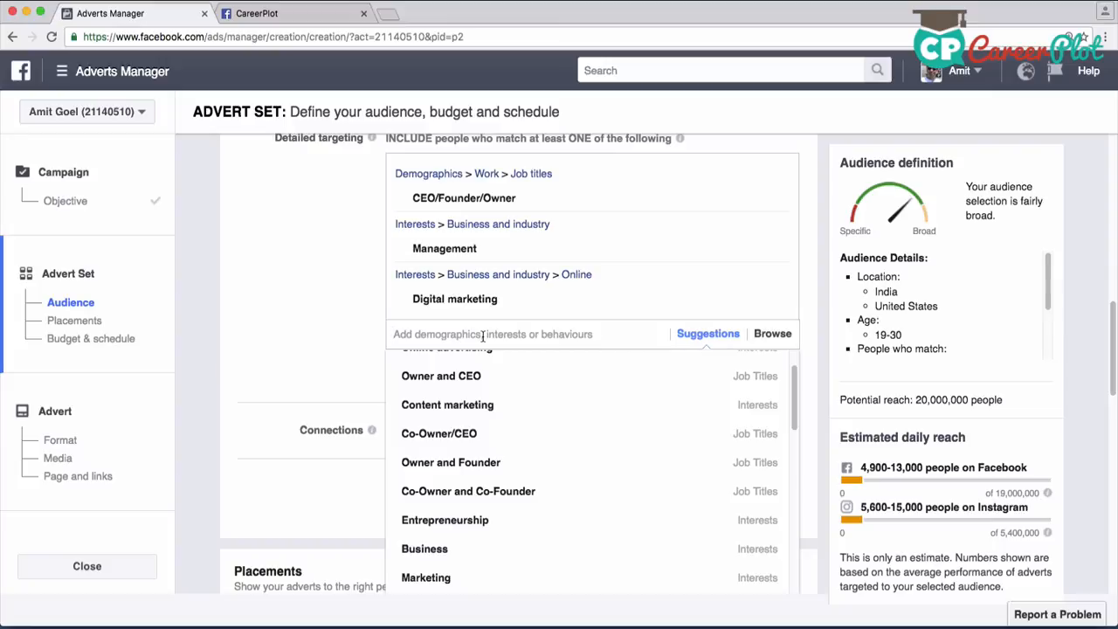
Include the job titles "Marketing Professional" and "Chief Marketing Officer" in the detailed targeting
text(Marketing )
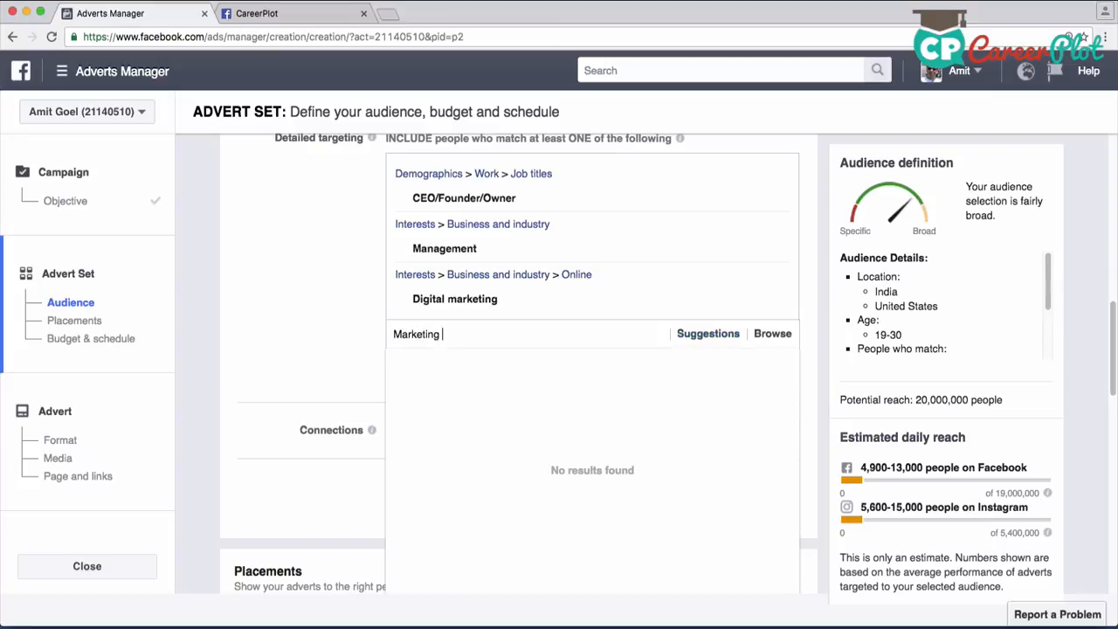
text(Profe)
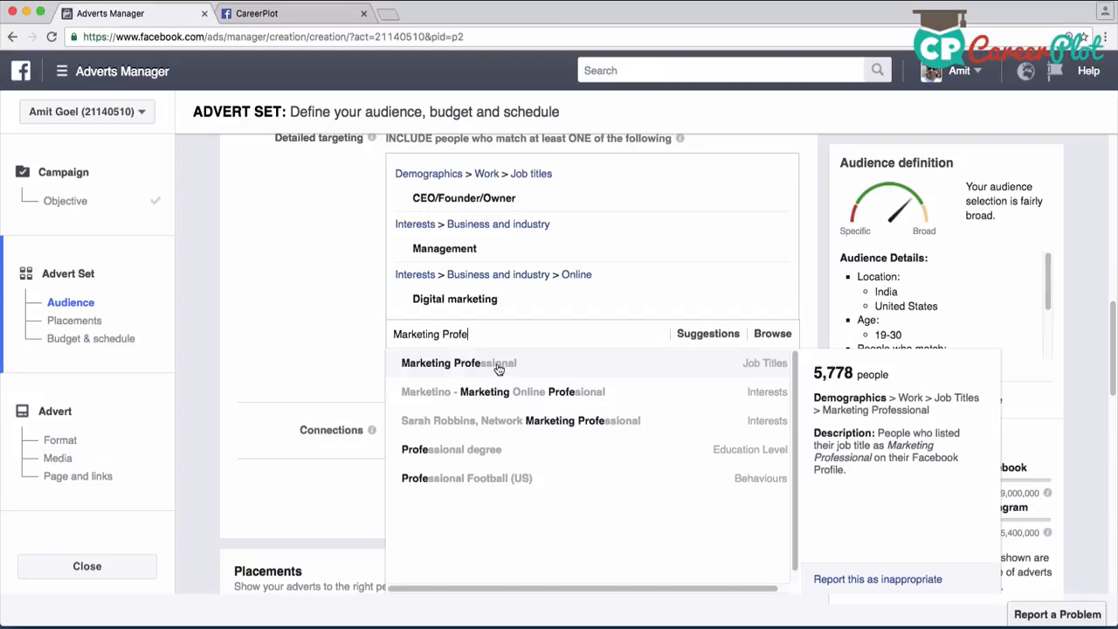
click(498, 365)
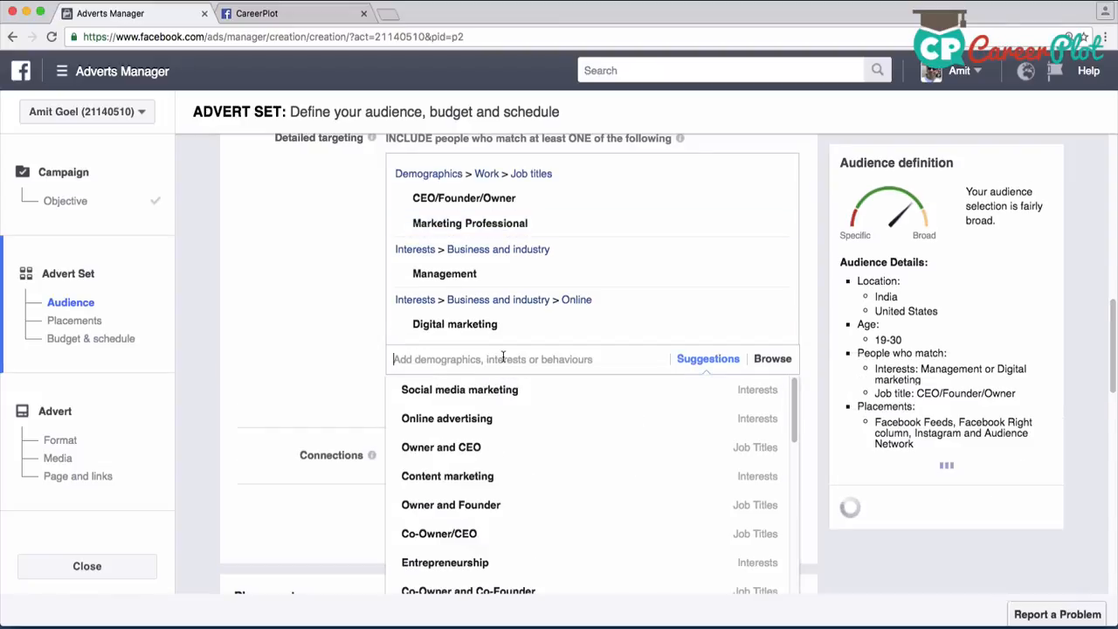
text(Chief )
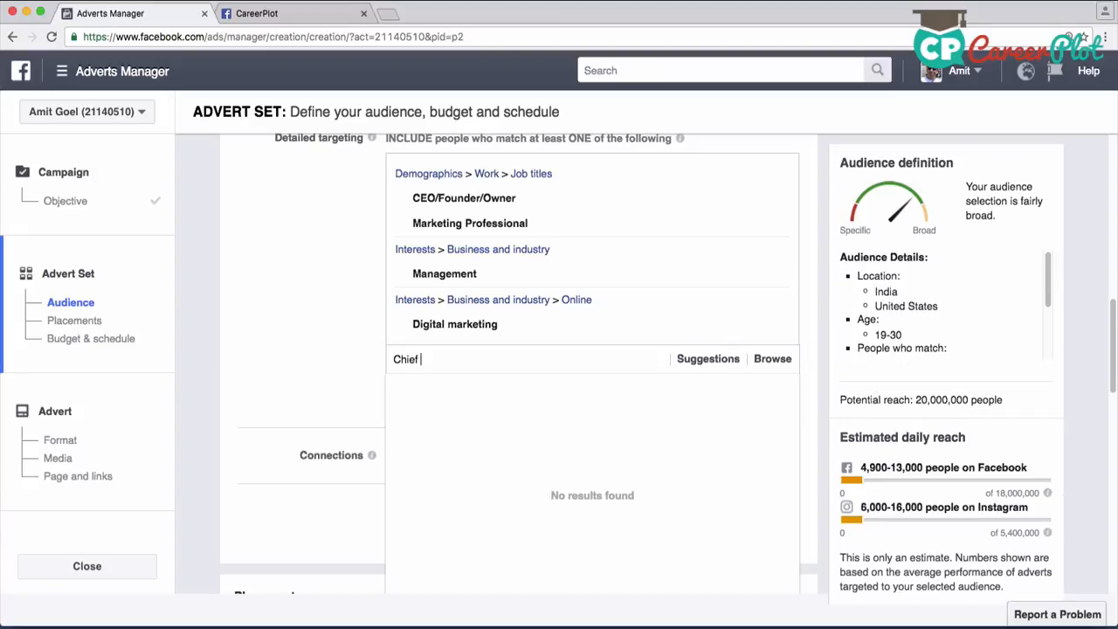
text(Marketing)
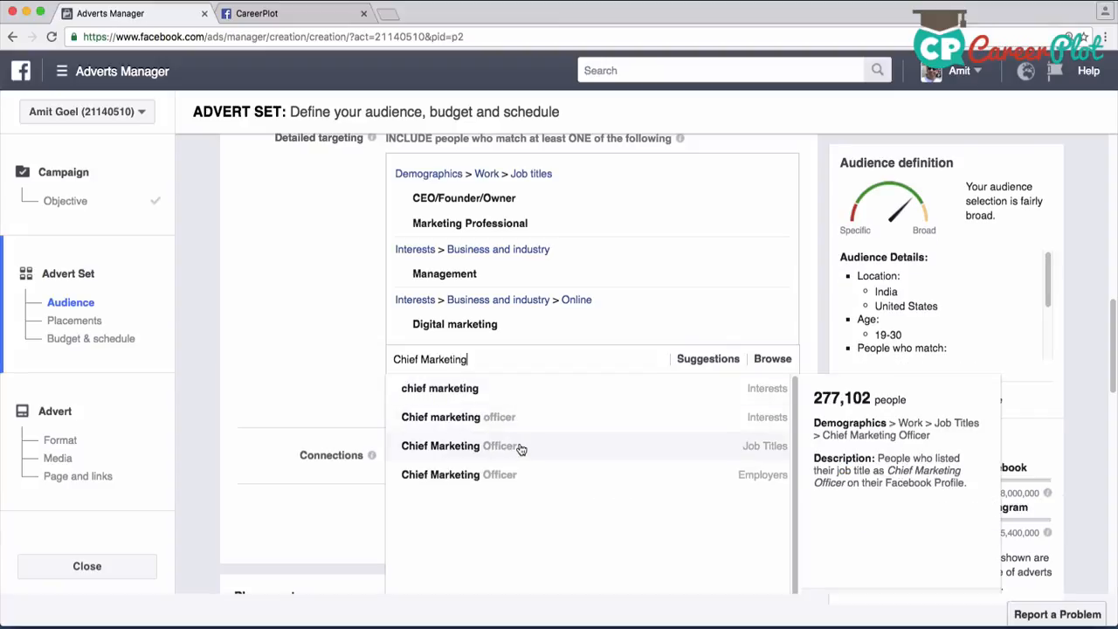
click(520, 448)
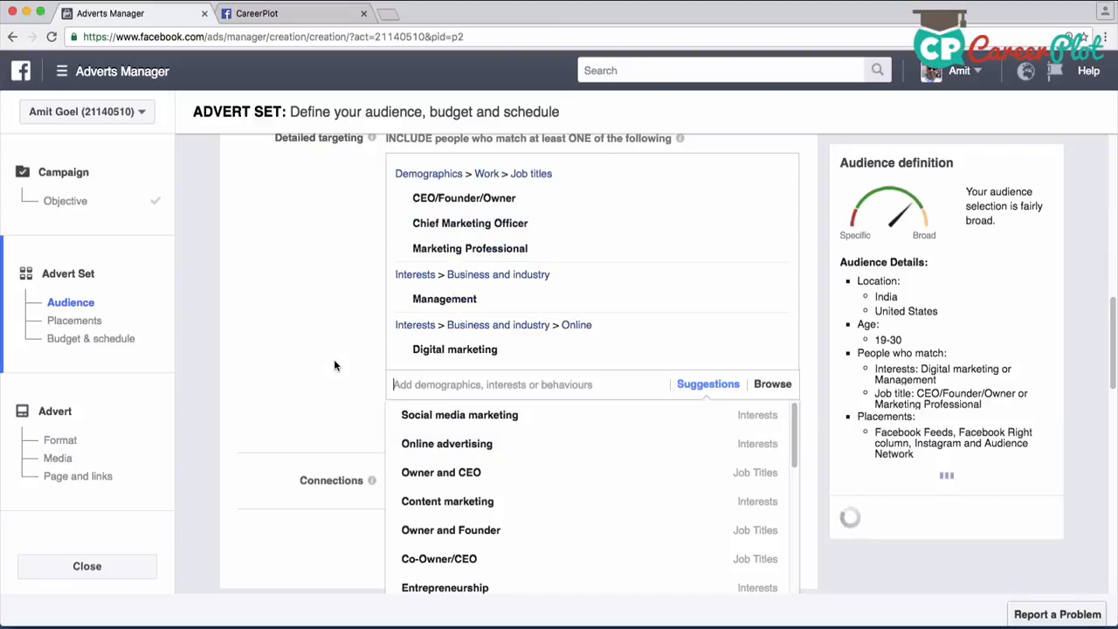
Add the interest "Career counseling" to the detailed targeting and dismiss the suggestions
scroll(326, 356, down, 3)
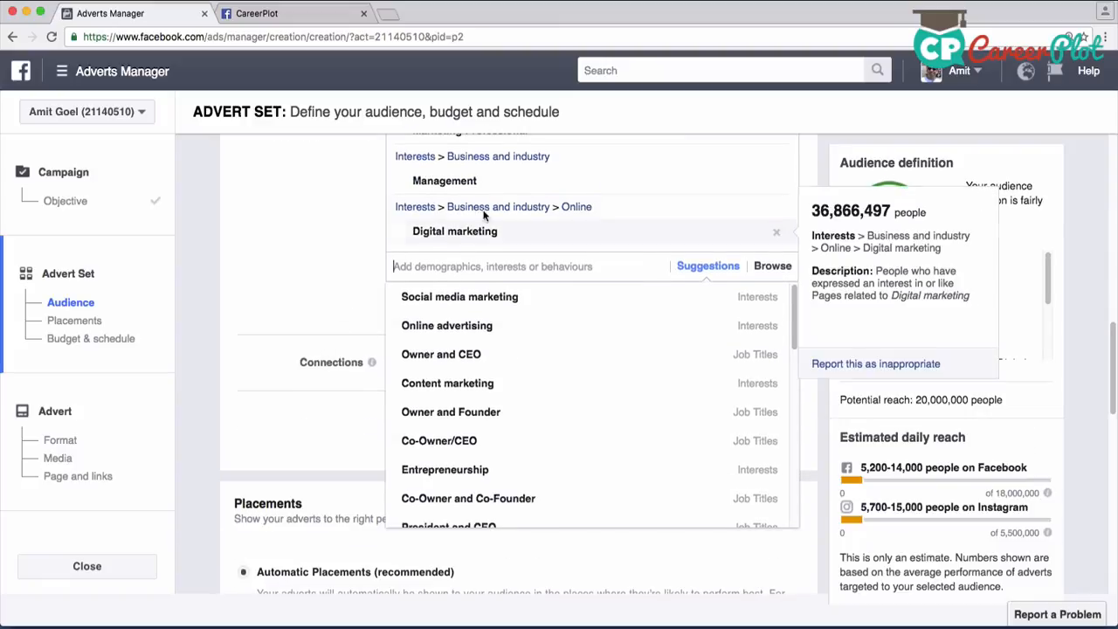
scroll(314, 286, down, 1)
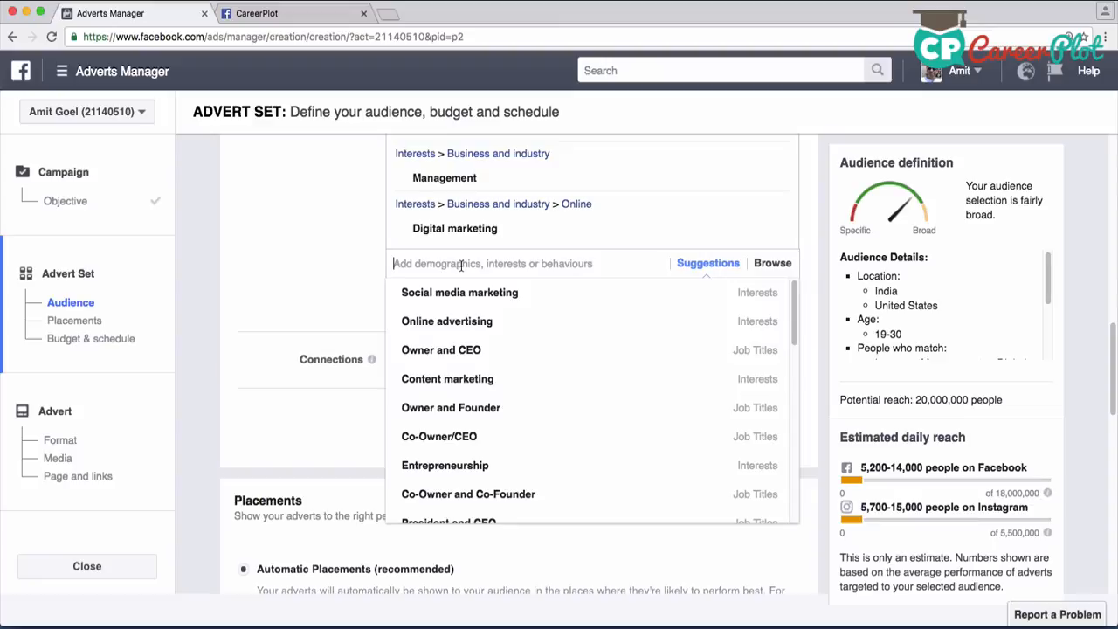
text(Cae)
key(BackSpace)
text(reer)
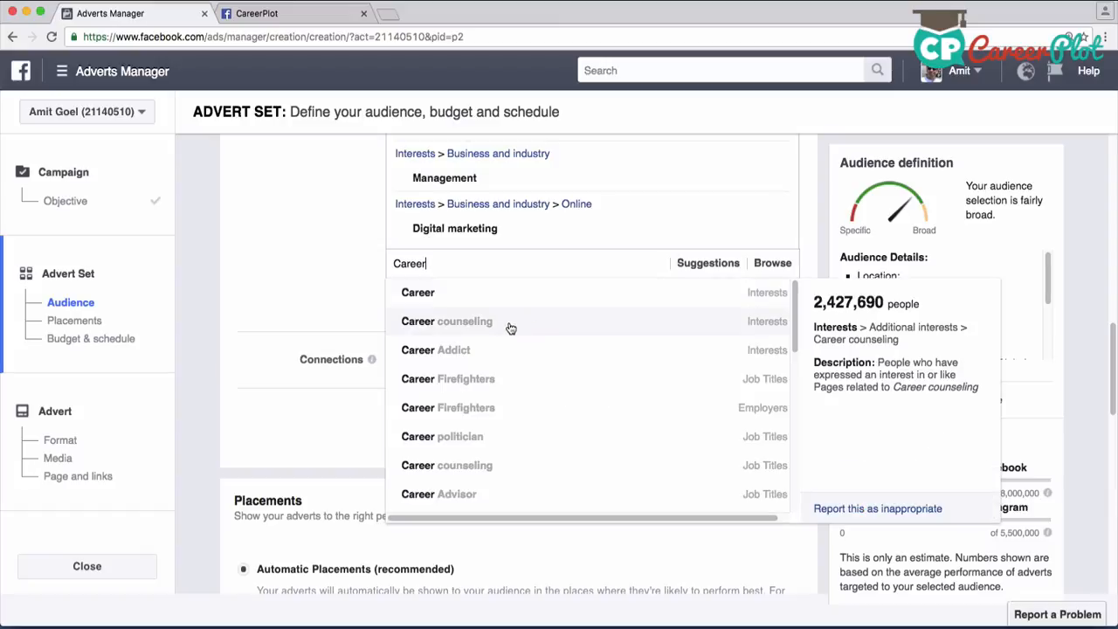
click(495, 313)
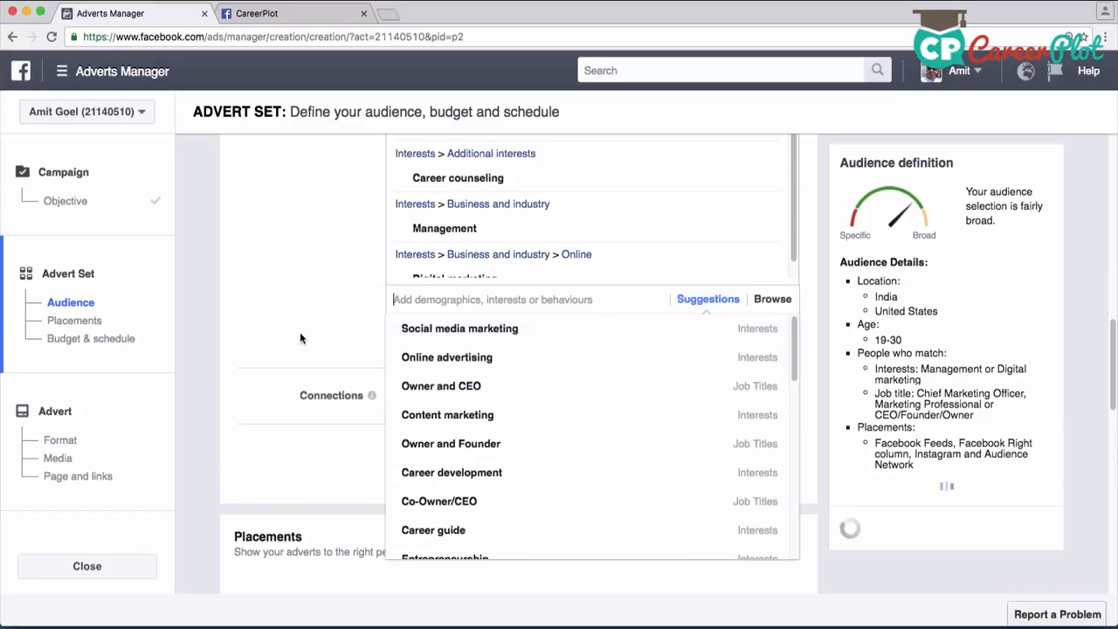
click(301, 333)
Review the connection types offered for Facebook Pages, Apps and Events without choosing one
scroll(335, 316, down, 2)
scroll(343, 329, down, 1)
click(489, 286)
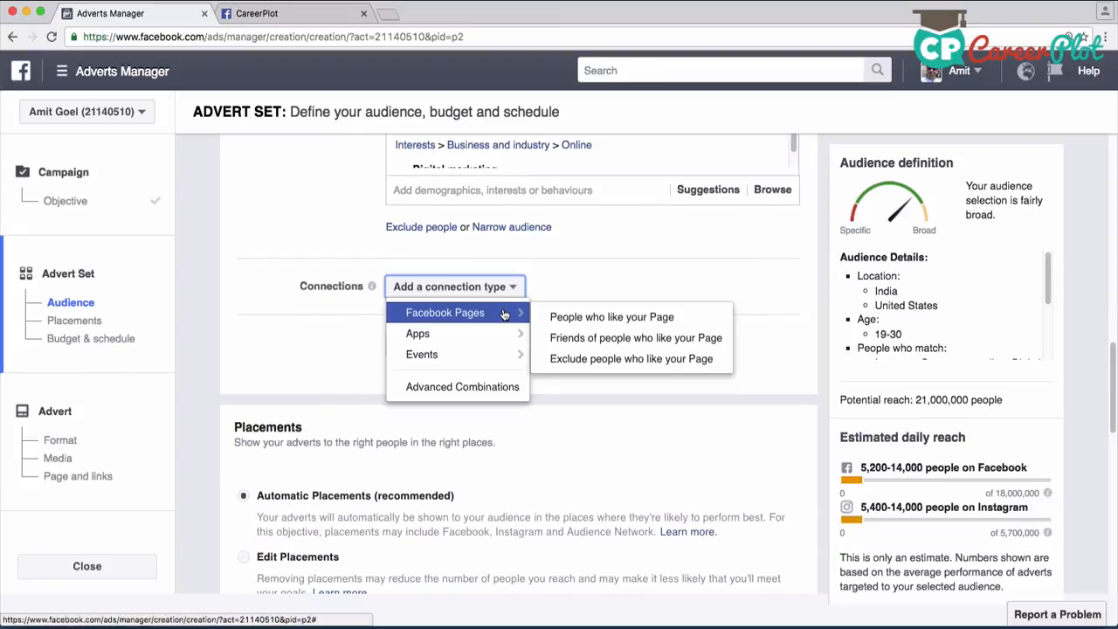
click(603, 285)
scroll(603, 286, down, 1)
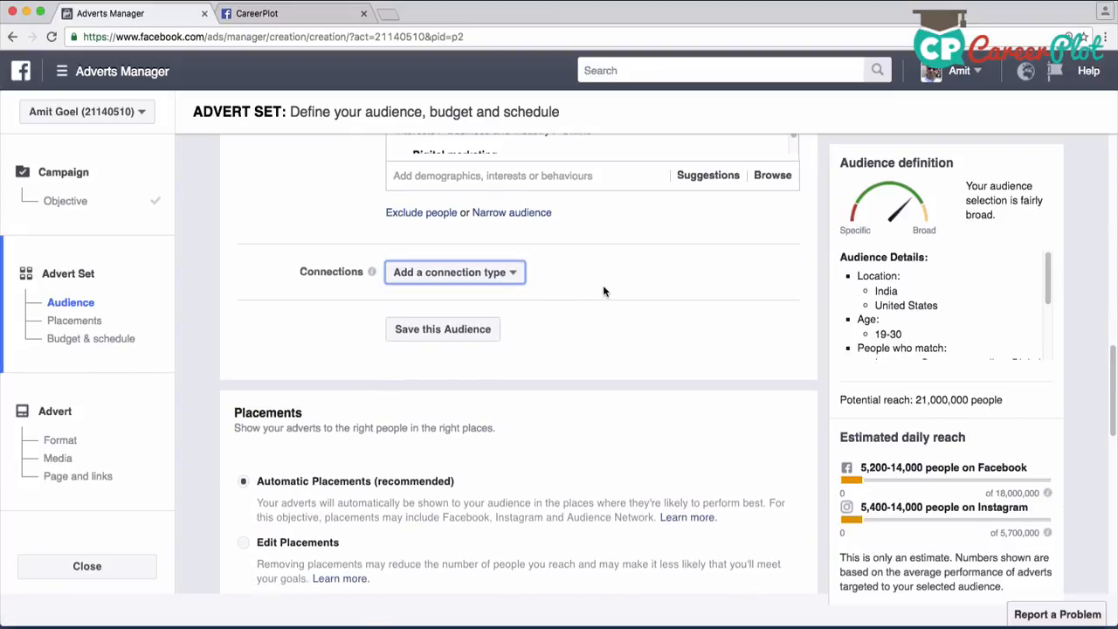
scroll(603, 285, down, 1)
scroll(582, 282, down, 1)
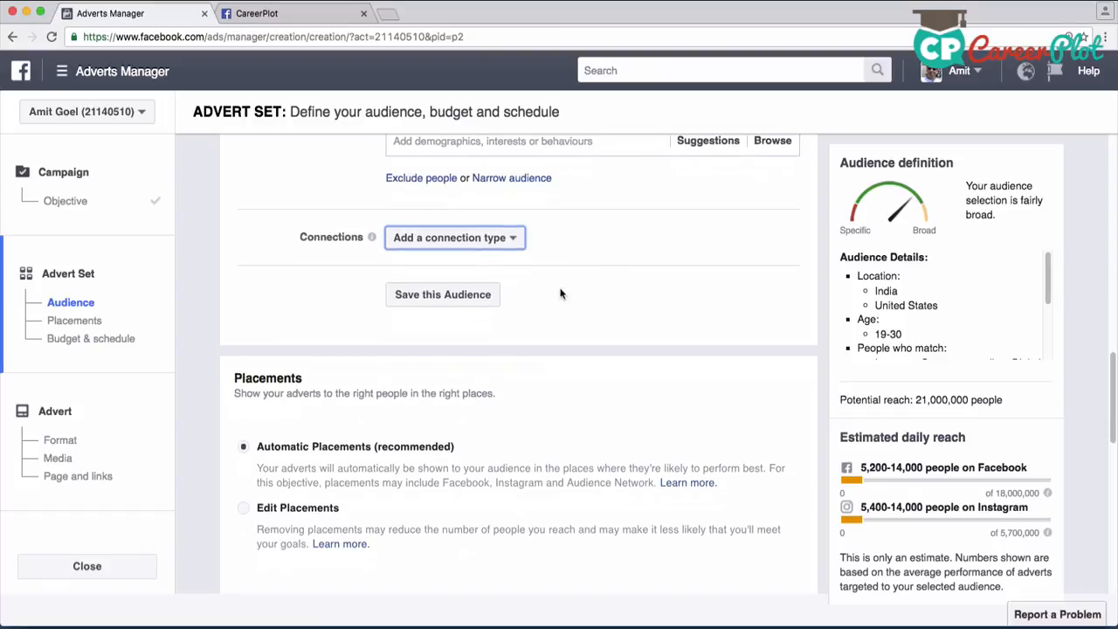
click(503, 248)
mouse_move(492, 271)
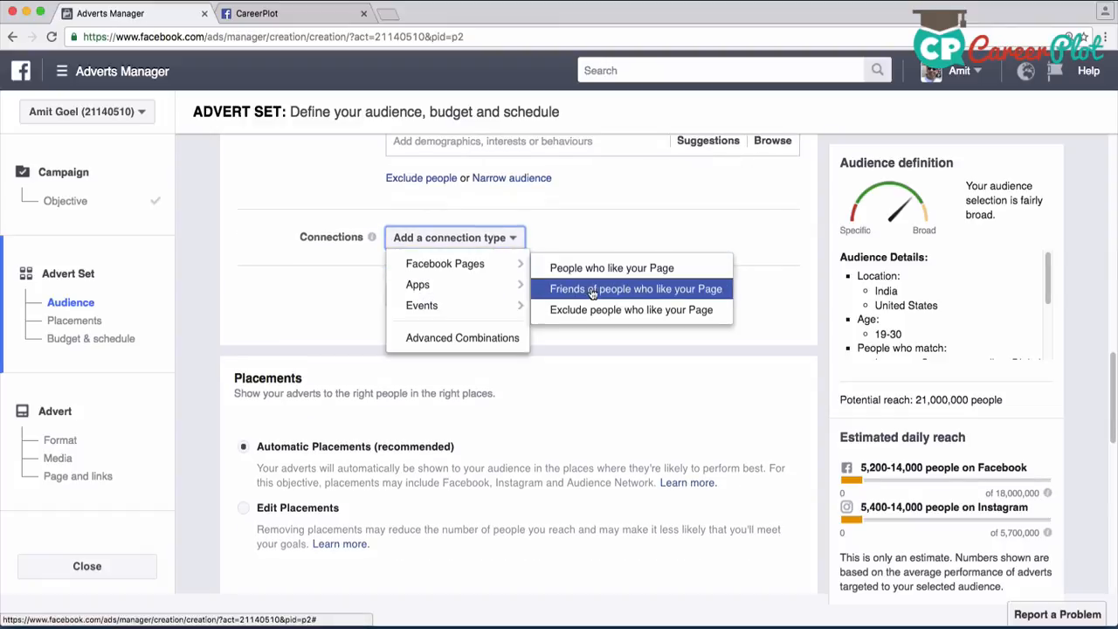
mouse_move(439, 292)
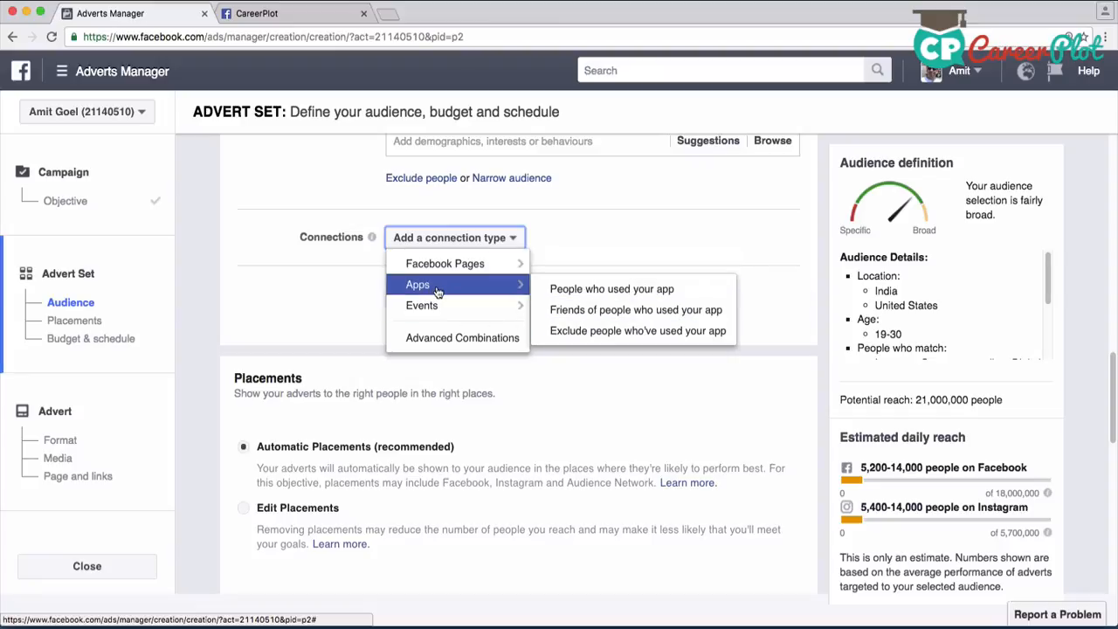
mouse_move(439, 313)
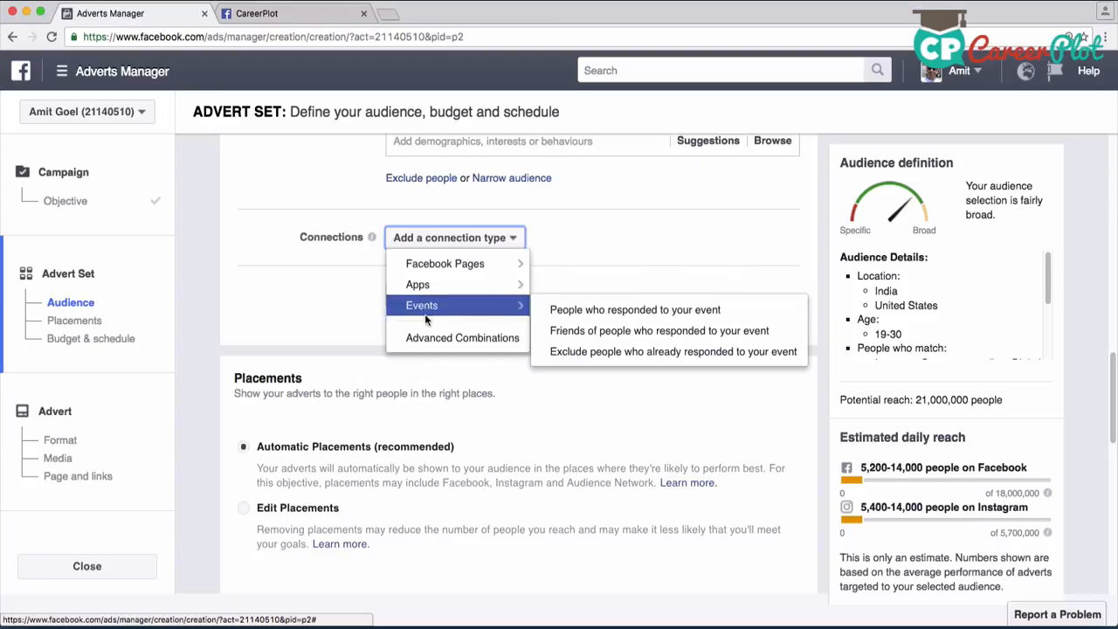
click(338, 306)
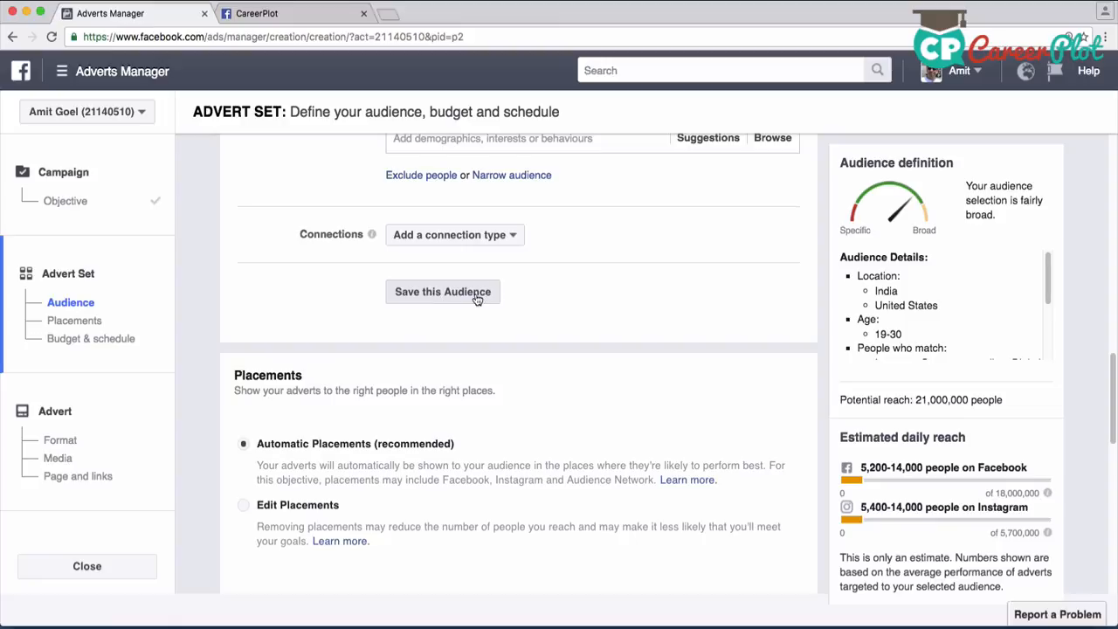
scroll(545, 309, up, 1)
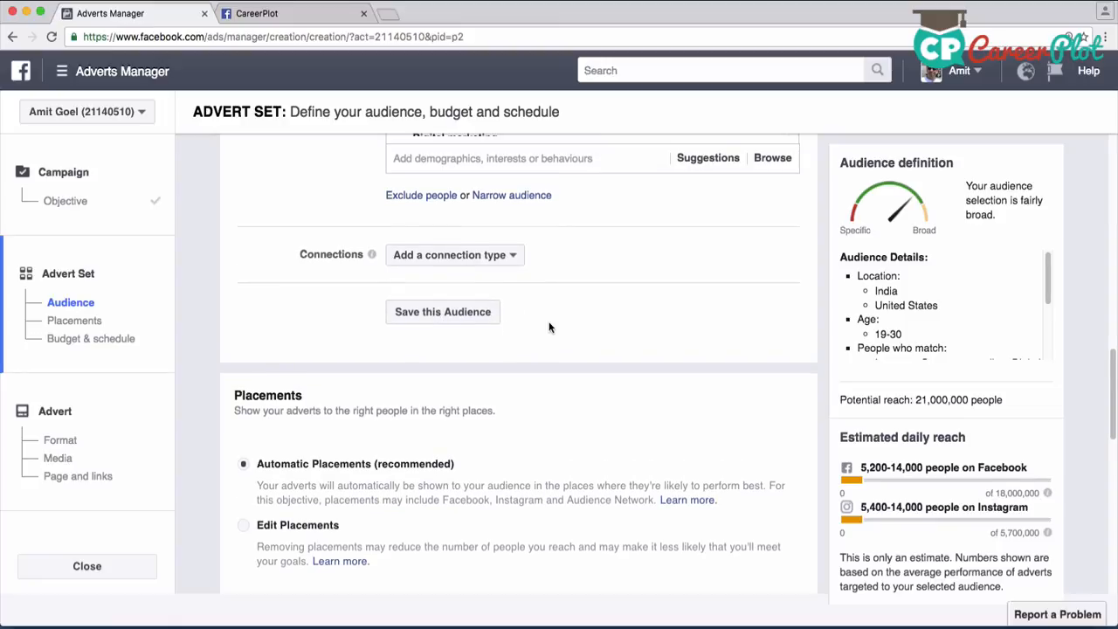
Switch the advert set's placements from automatic to Edit Placements
scroll(549, 328, down, 3)
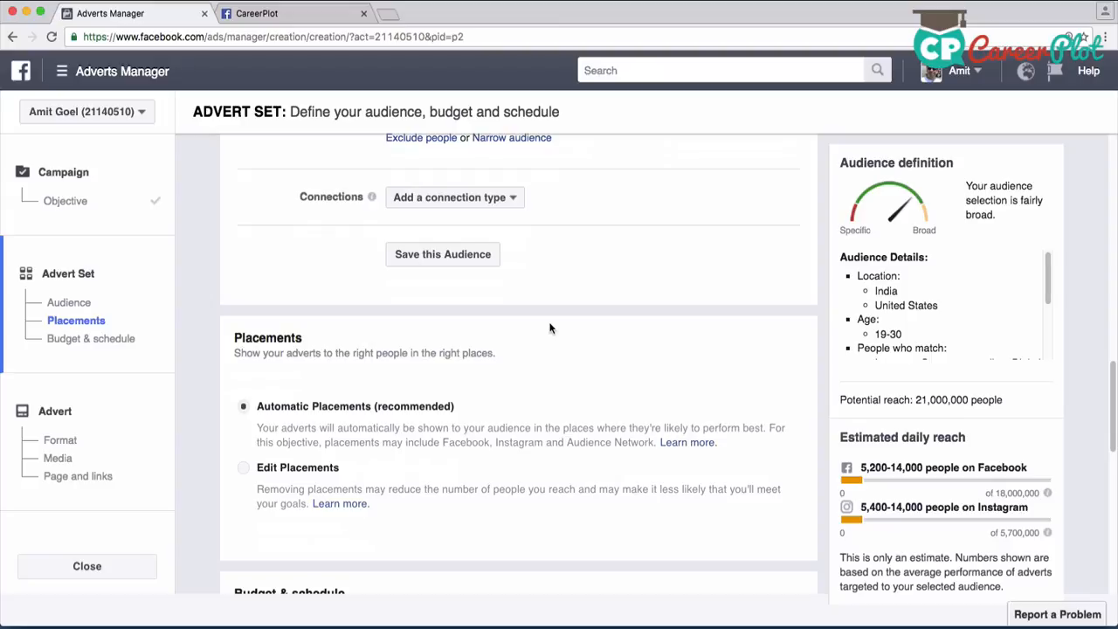
scroll(550, 329, down, 5)
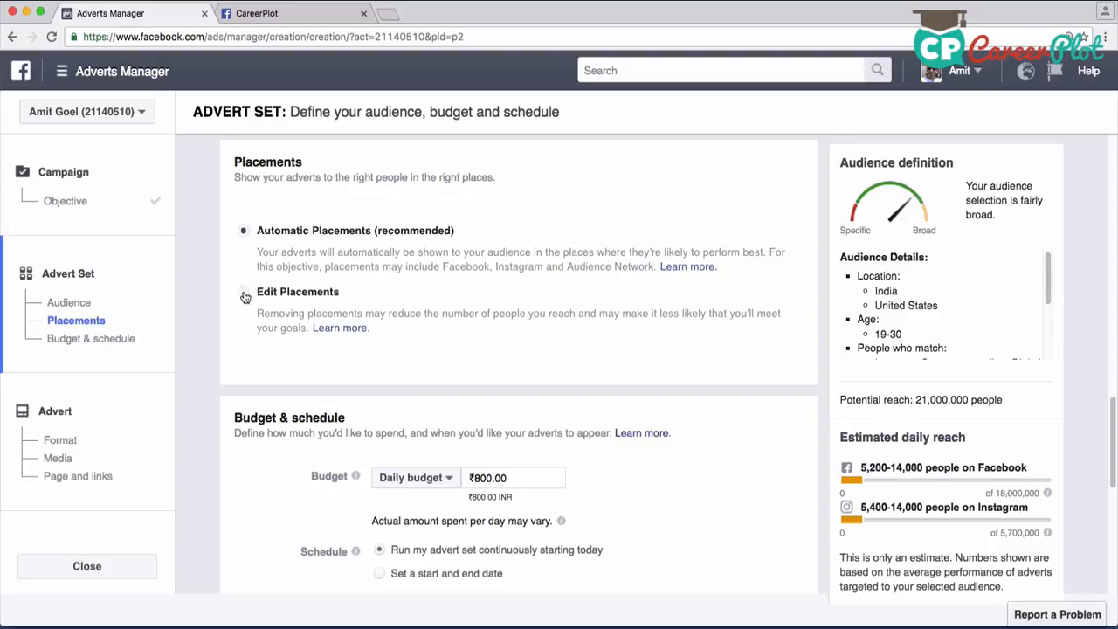
click(279, 292)
scroll(611, 350, down, 2)
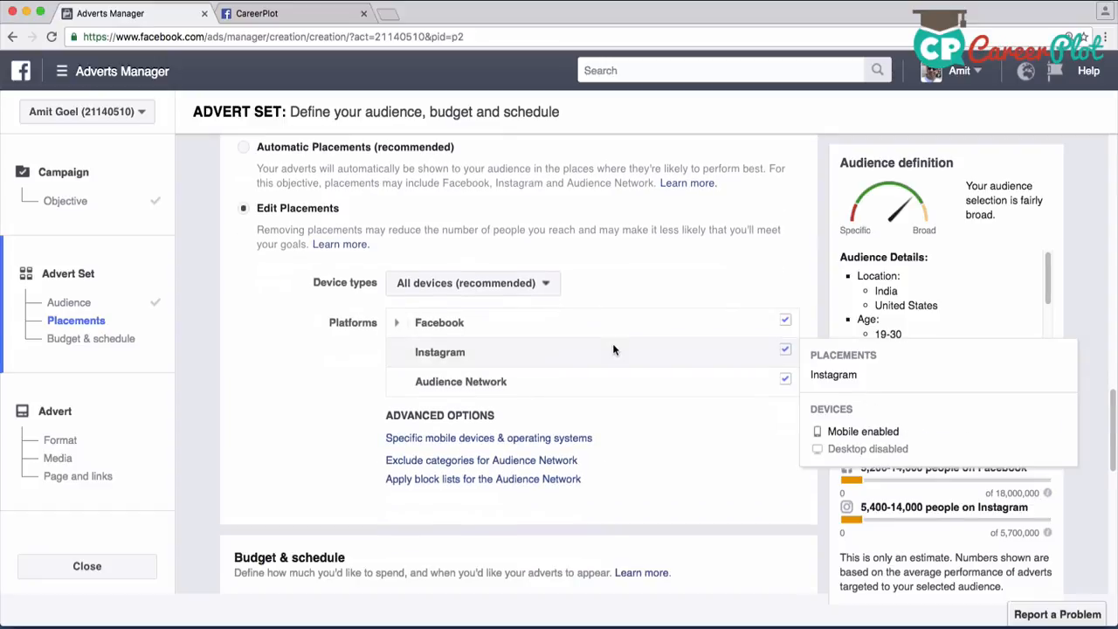
Try excluding the Instagram and Audience Network platforms from the placements, and include both again
click(786, 351)
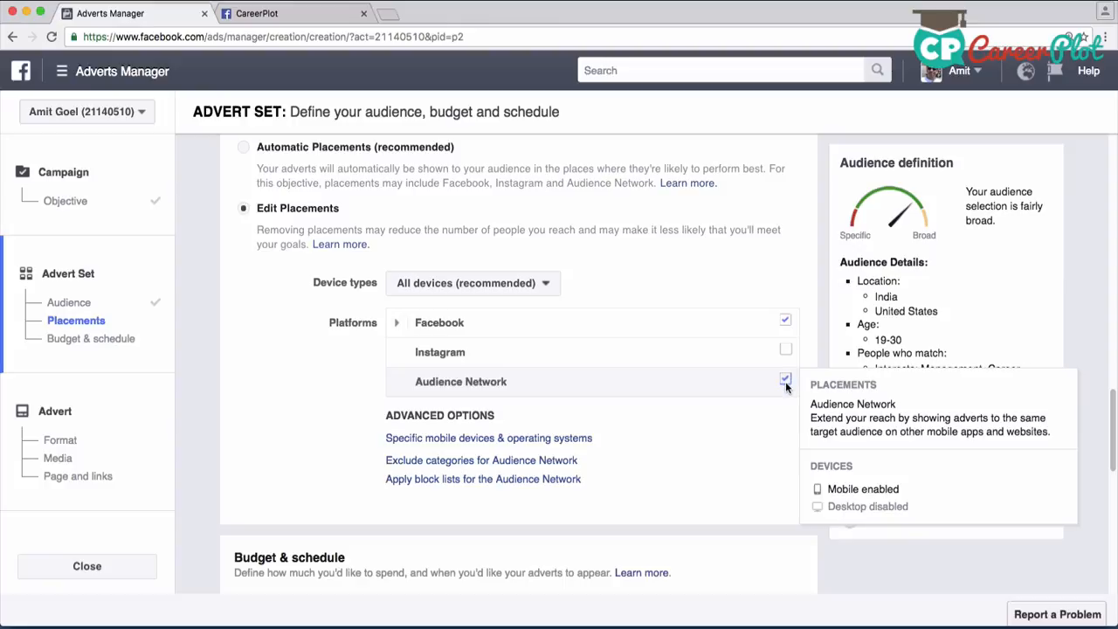
click(786, 382)
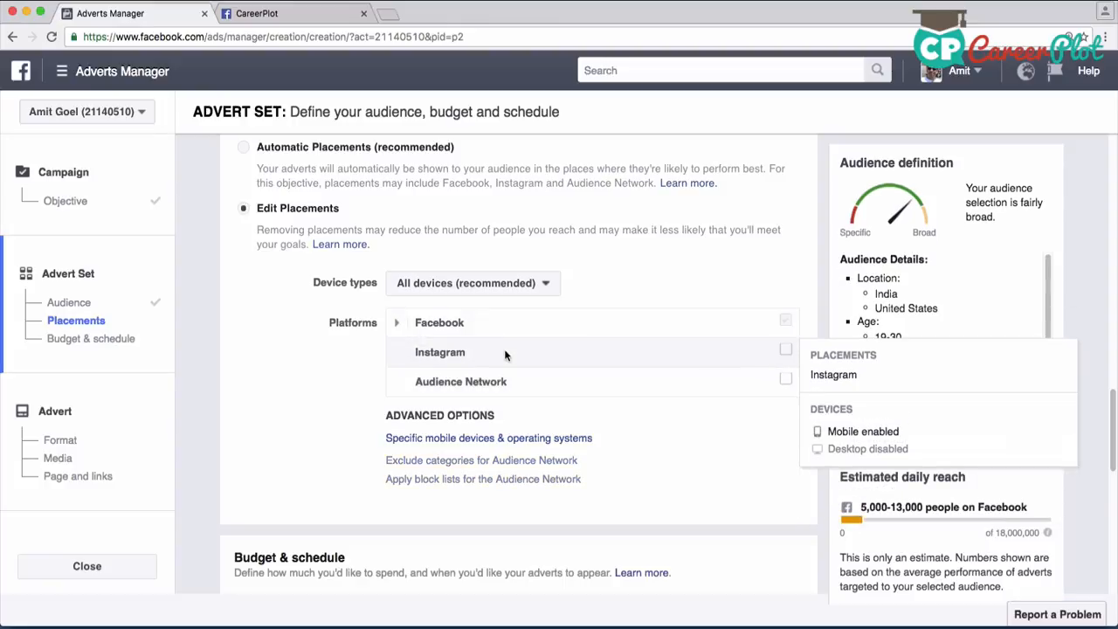
click(786, 349)
click(749, 389)
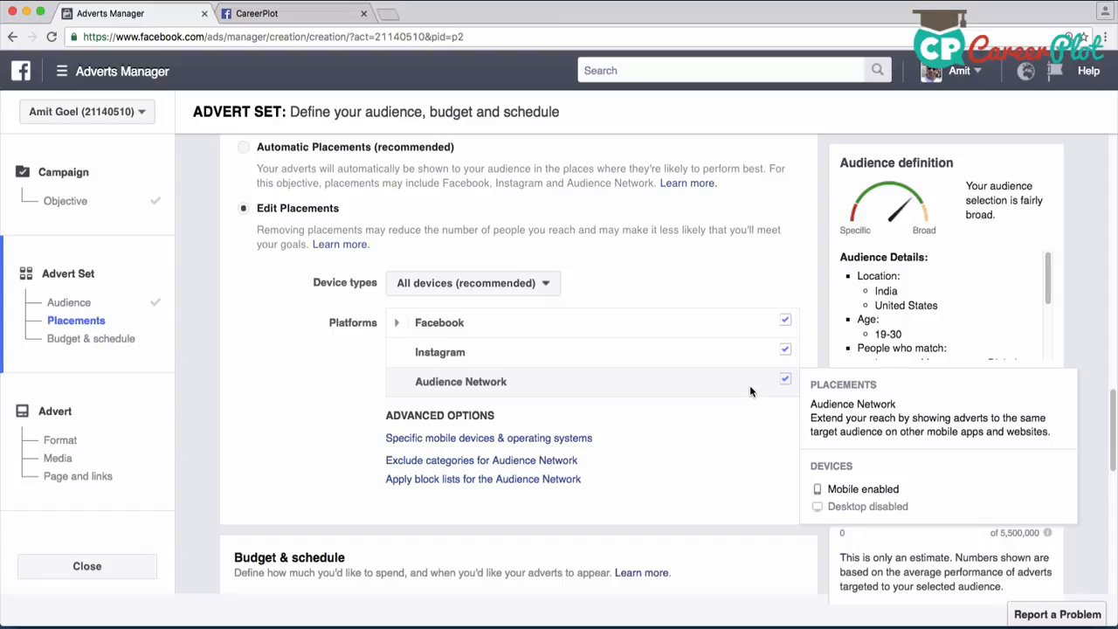
Set the daily budget to ₹100.00 and check the other budget type without choosing it
scroll(354, 441, down, 5)
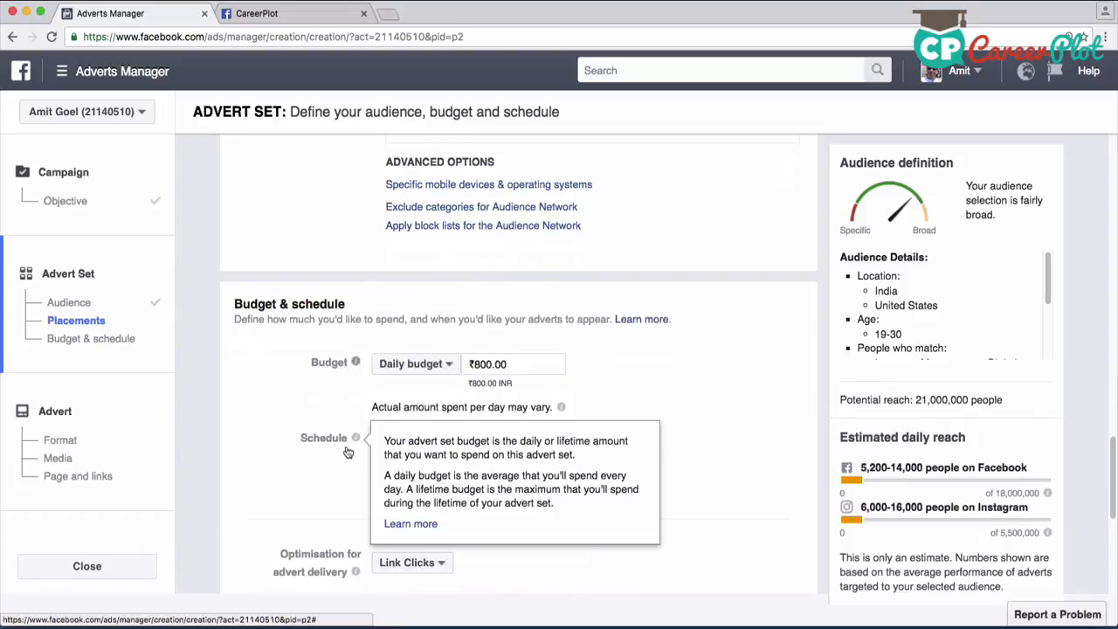
scroll(351, 450, down, 3)
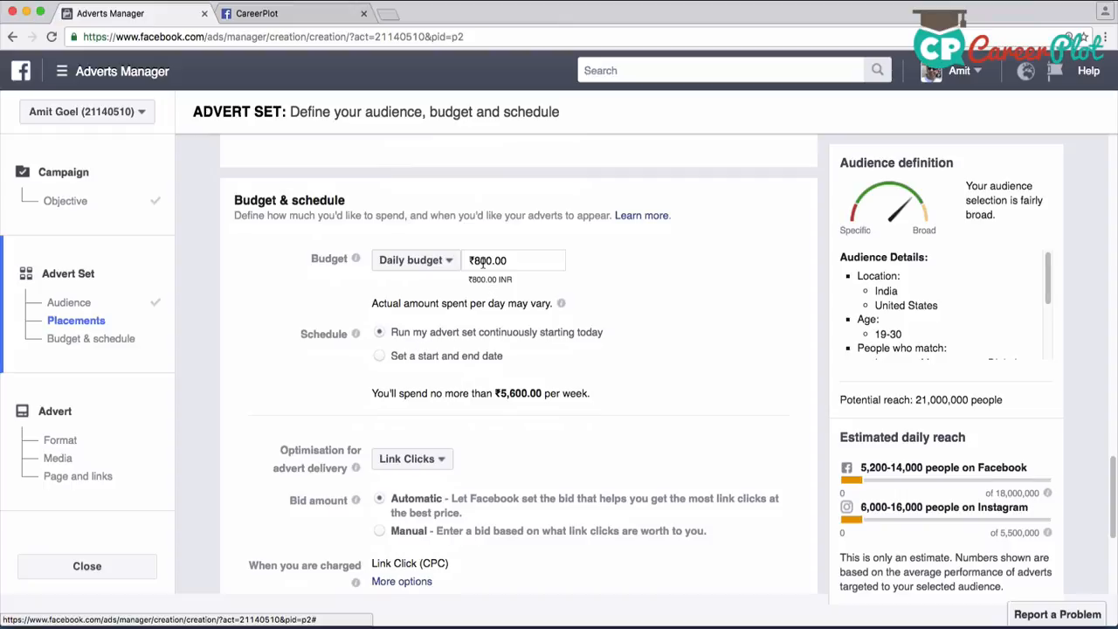
click(482, 262)
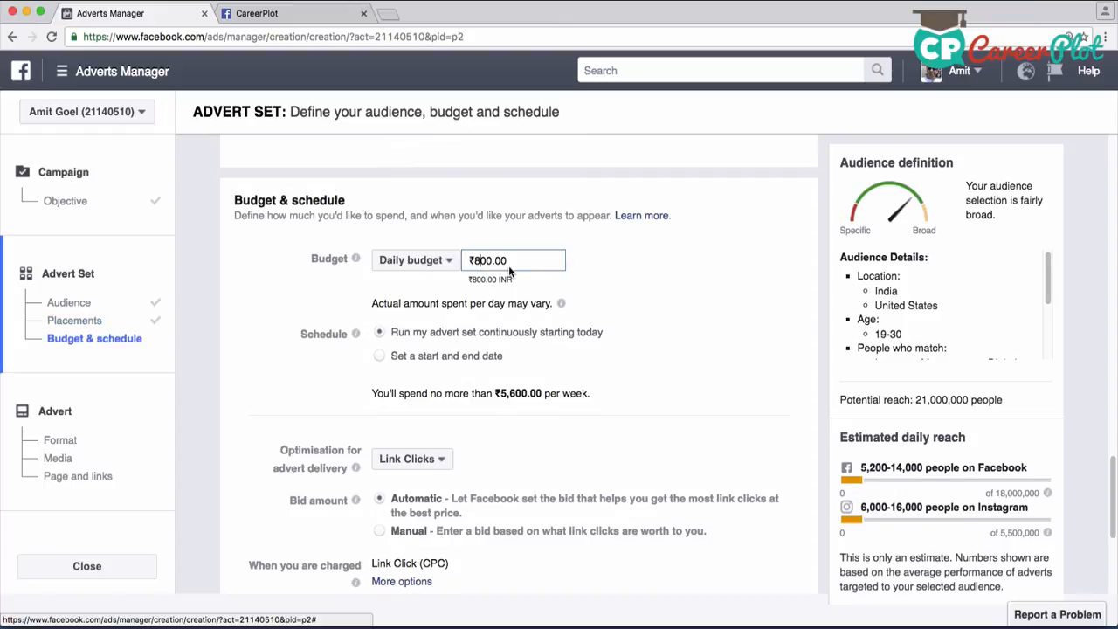
key(BackSpace)
text(1)
click(285, 323)
scroll(285, 323, down, 1)
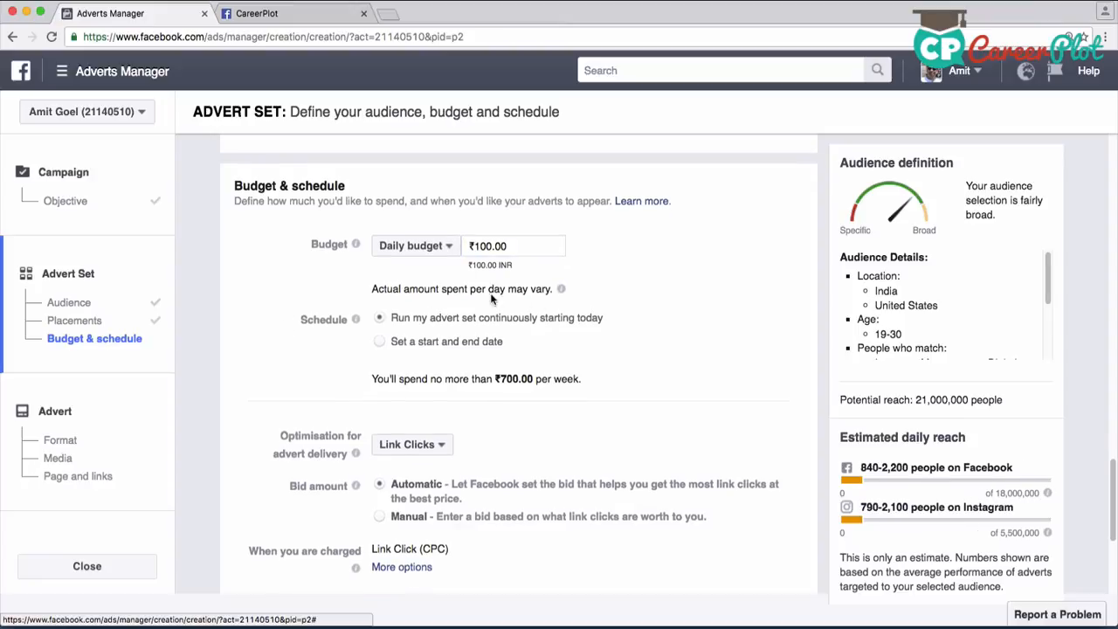
click(437, 246)
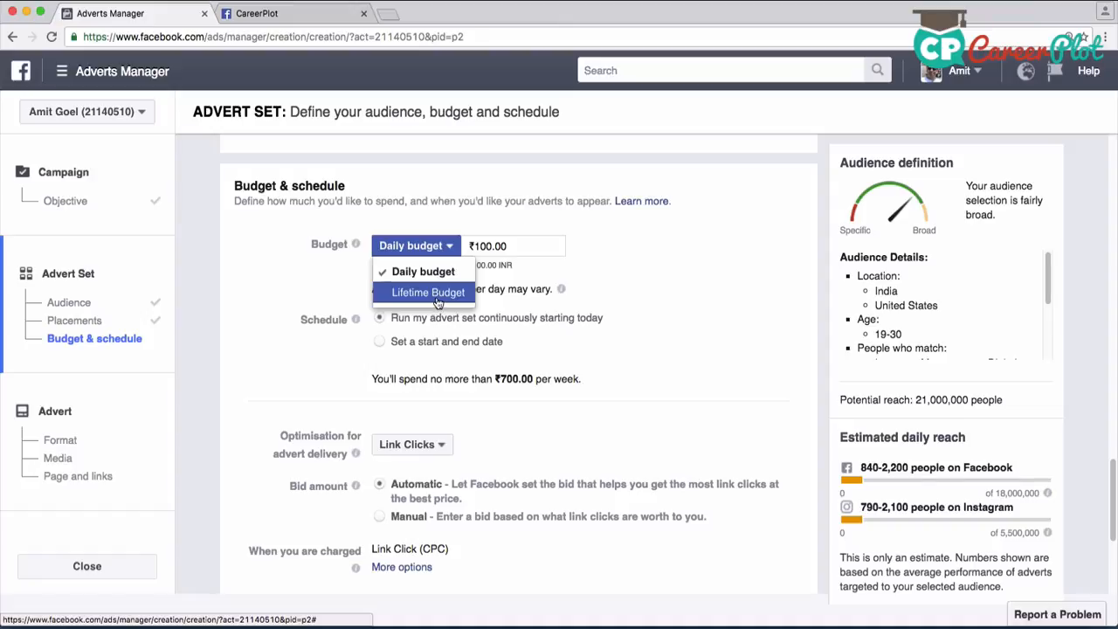
click(299, 278)
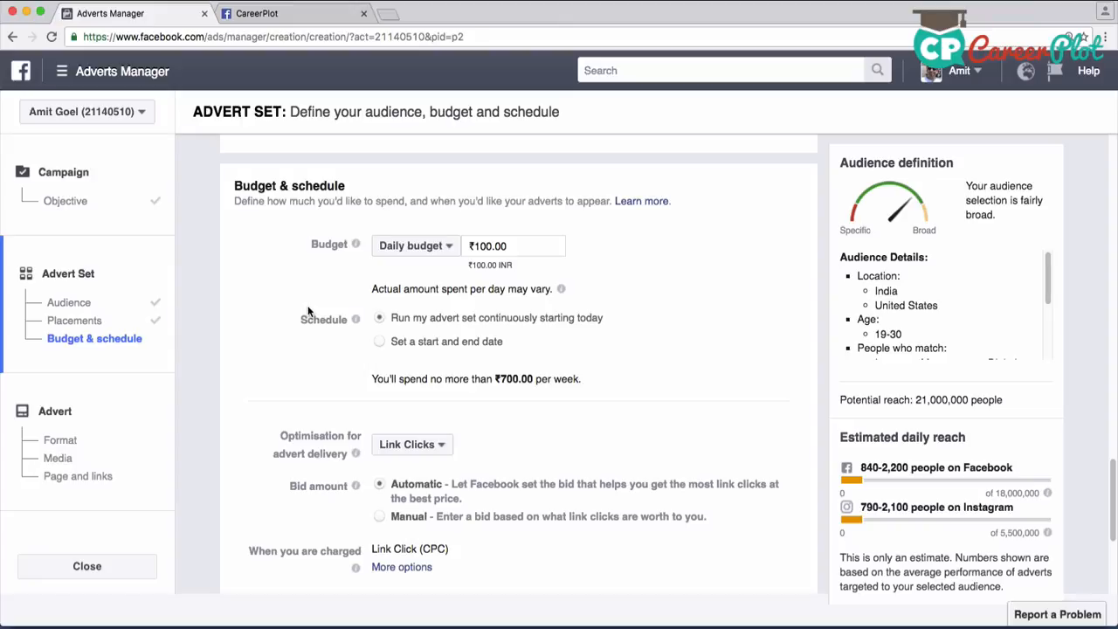
Schedule the advert set with a start date of 13/10/2016 and an end date of 22/11/2016
click(377, 348)
scroll(318, 370, down, 1)
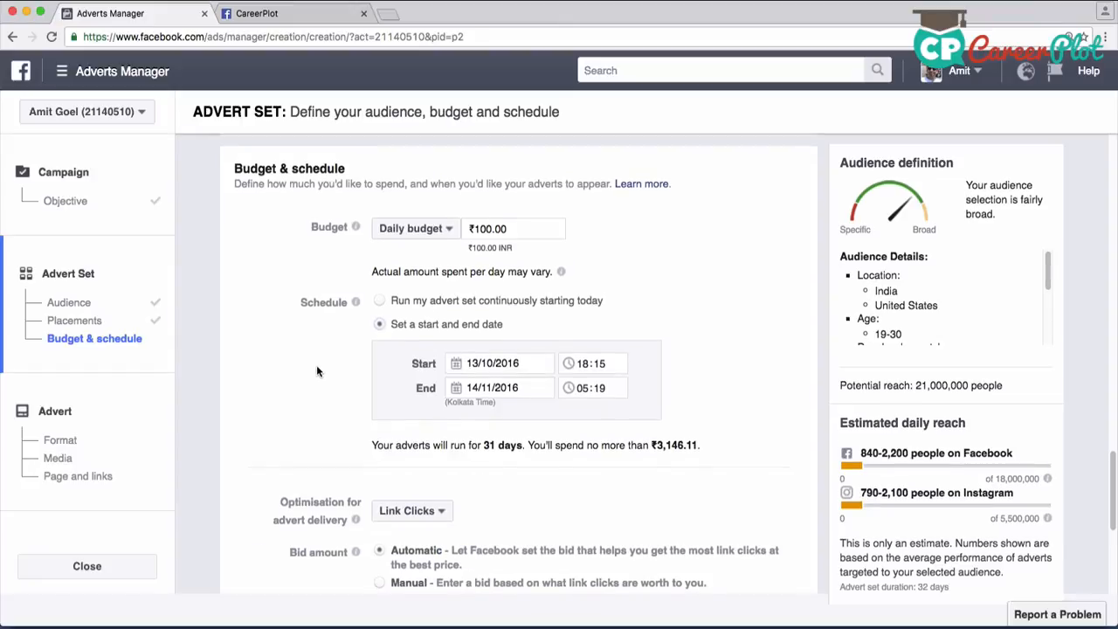
click(493, 350)
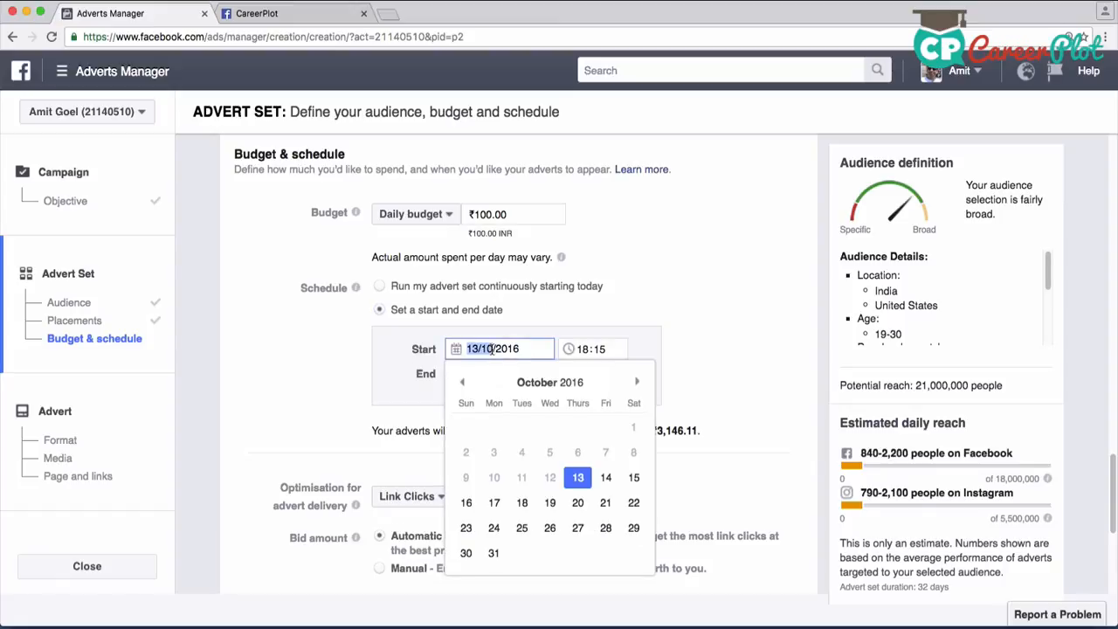
click(578, 479)
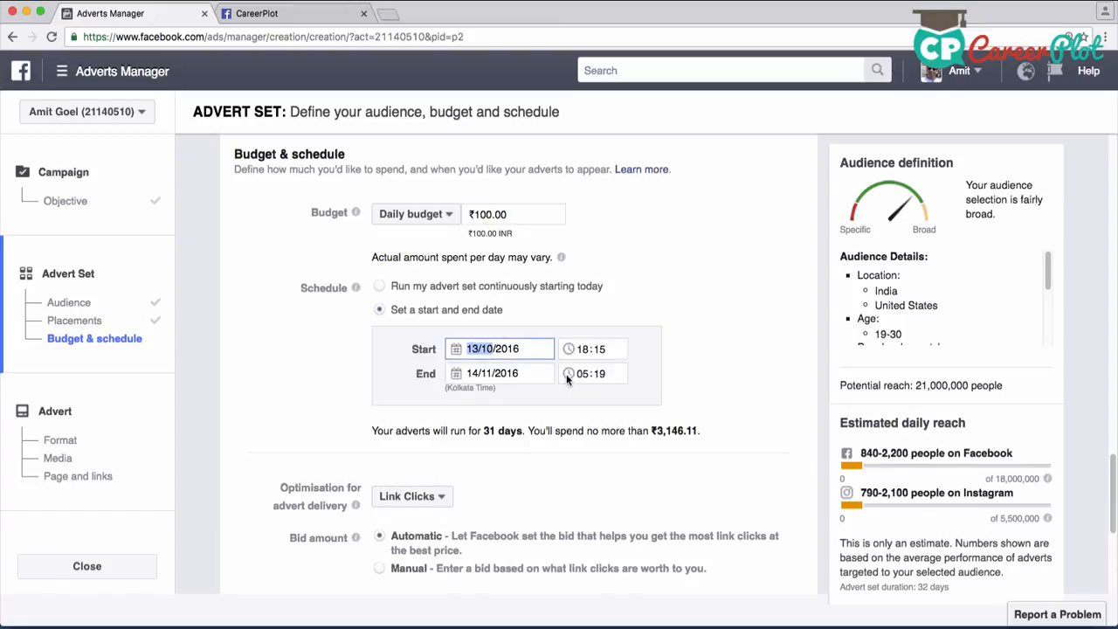
click(502, 373)
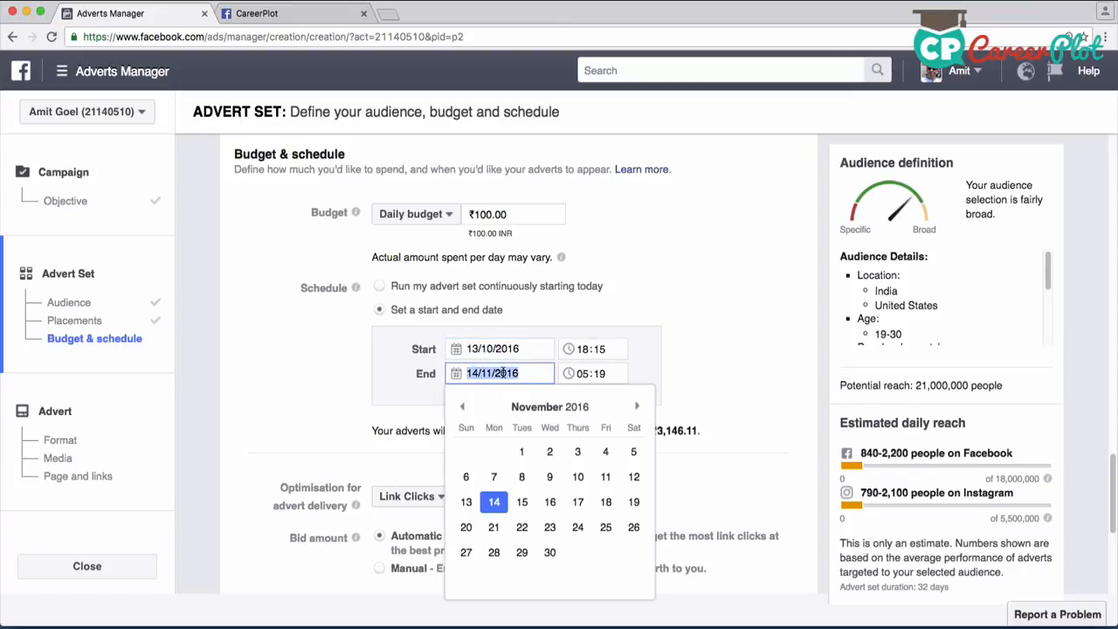
click(523, 528)
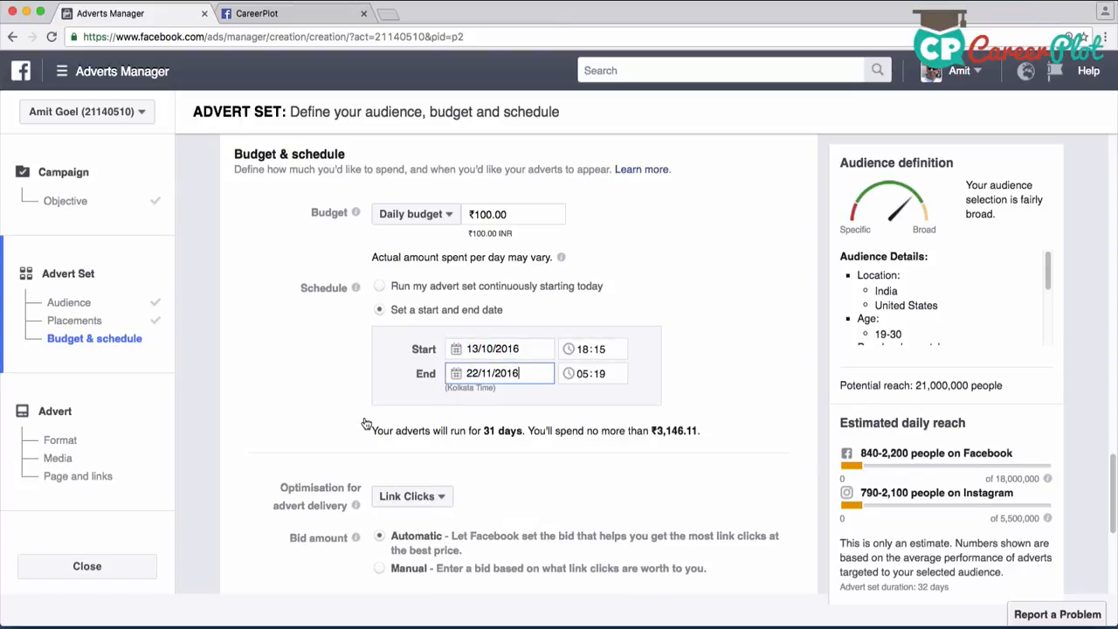
Review the optimisation choices for advert delivery without changing the Link Clicks setting
scroll(341, 437, down, 2)
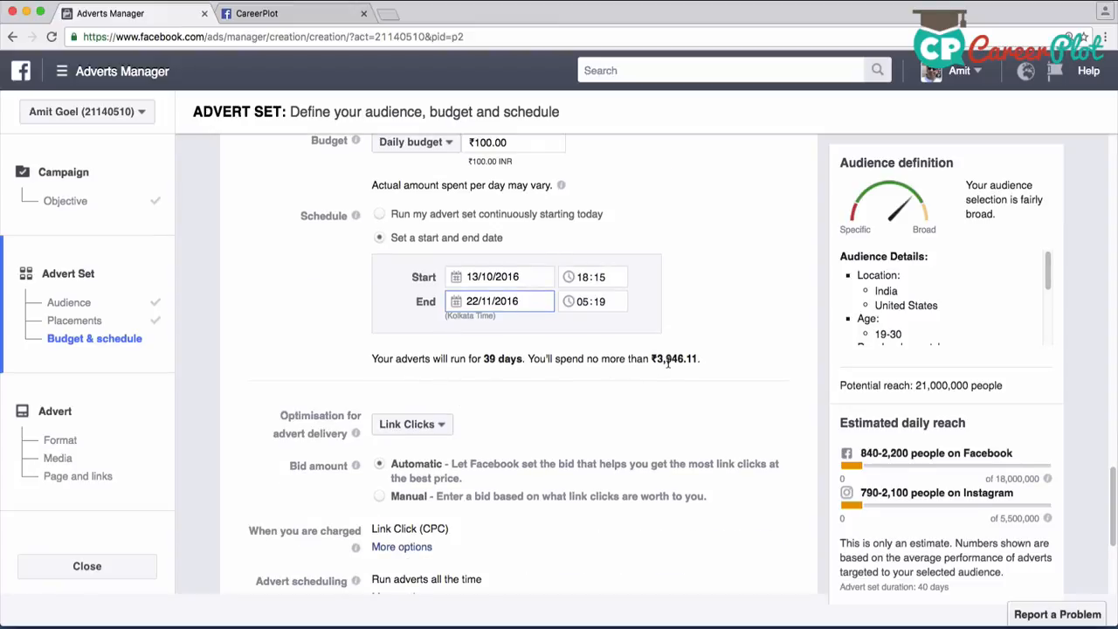
scroll(636, 385, down, 1)
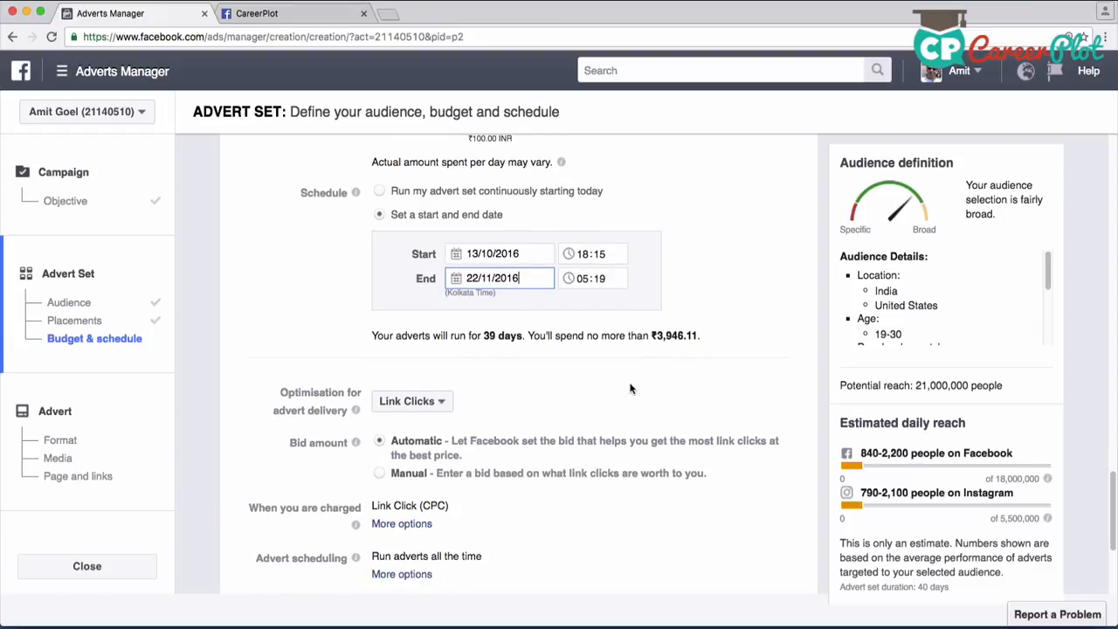
scroll(612, 393, down, 4)
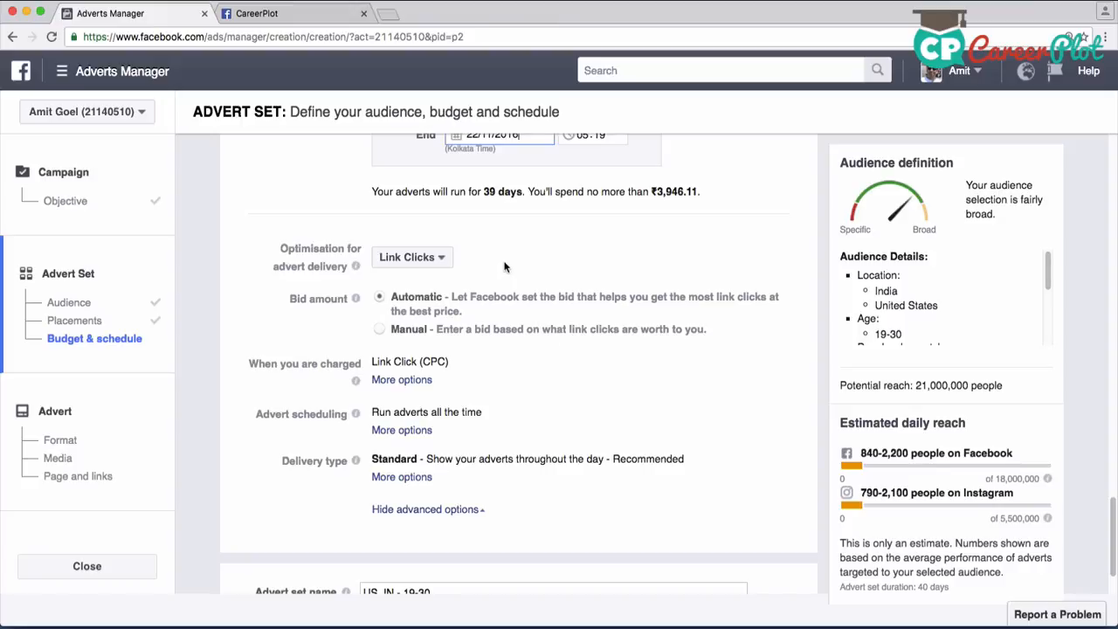
click(436, 259)
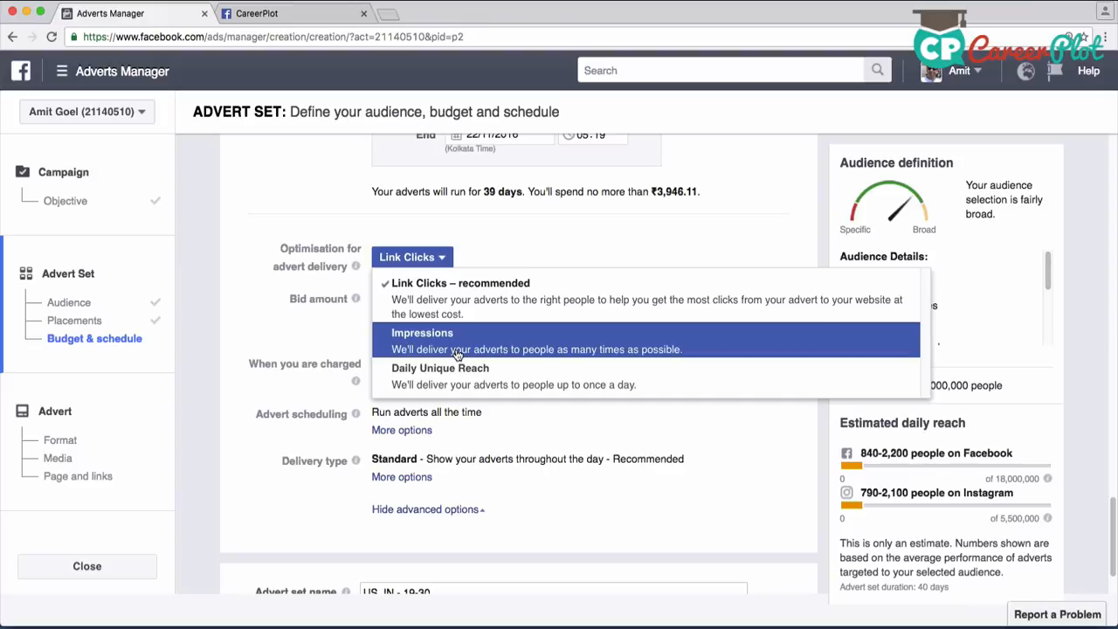
click(554, 234)
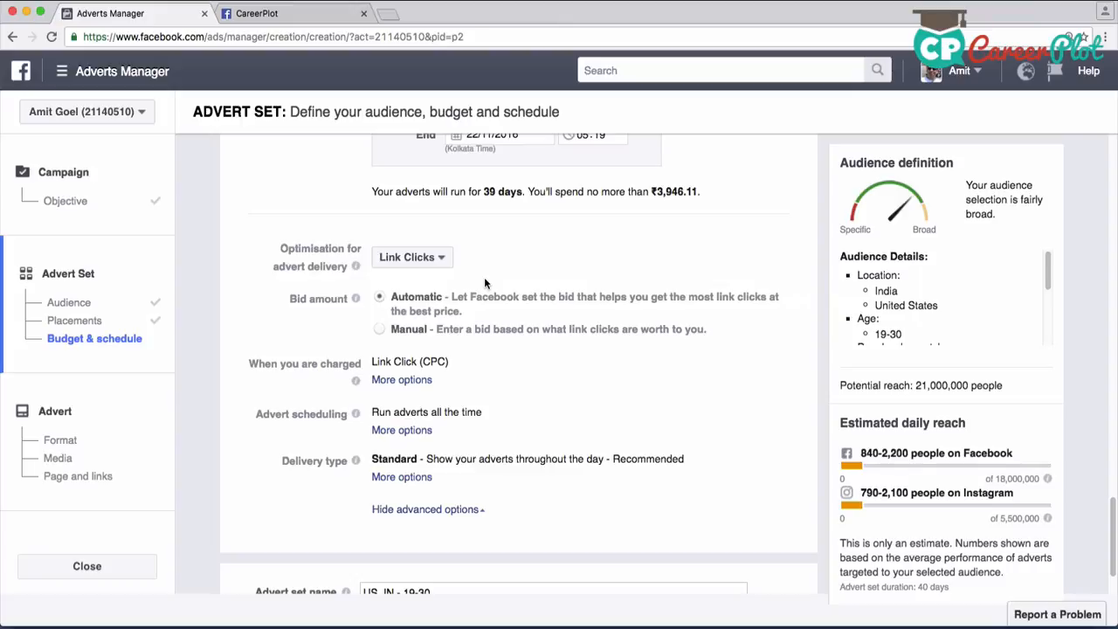
Try the Manual bid amount and return it to Automatic
scroll(506, 289, down, 2)
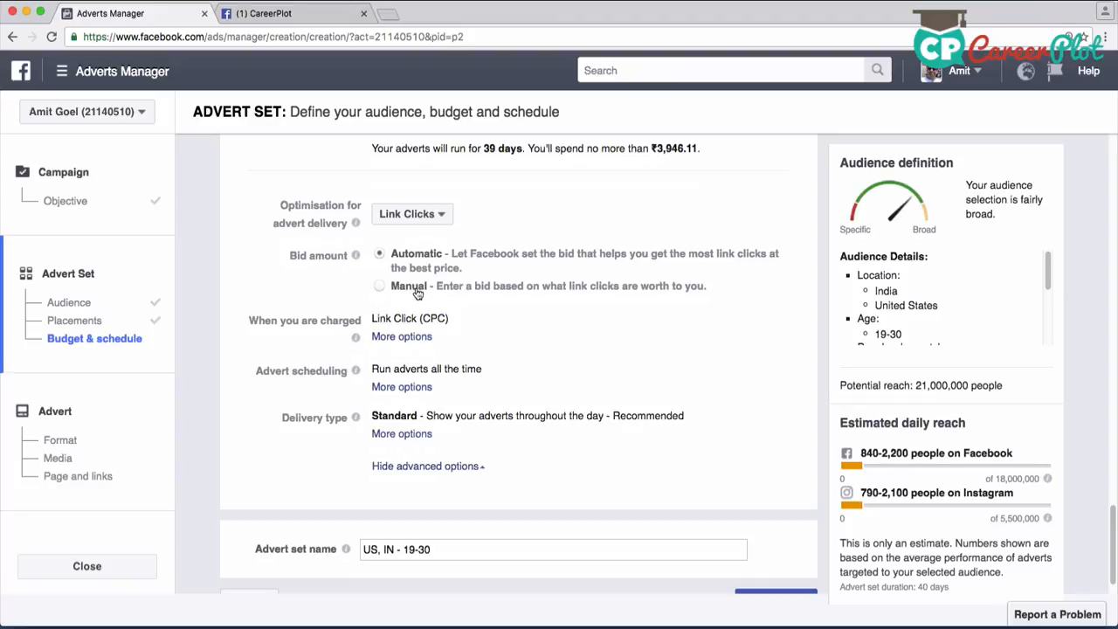
click(382, 290)
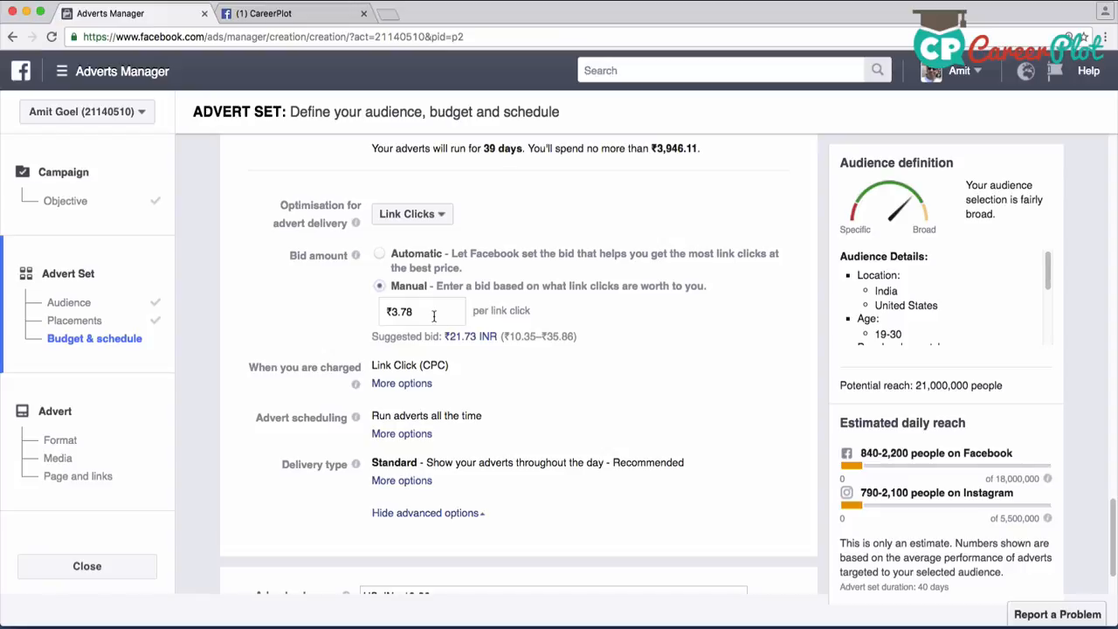
click(381, 254)
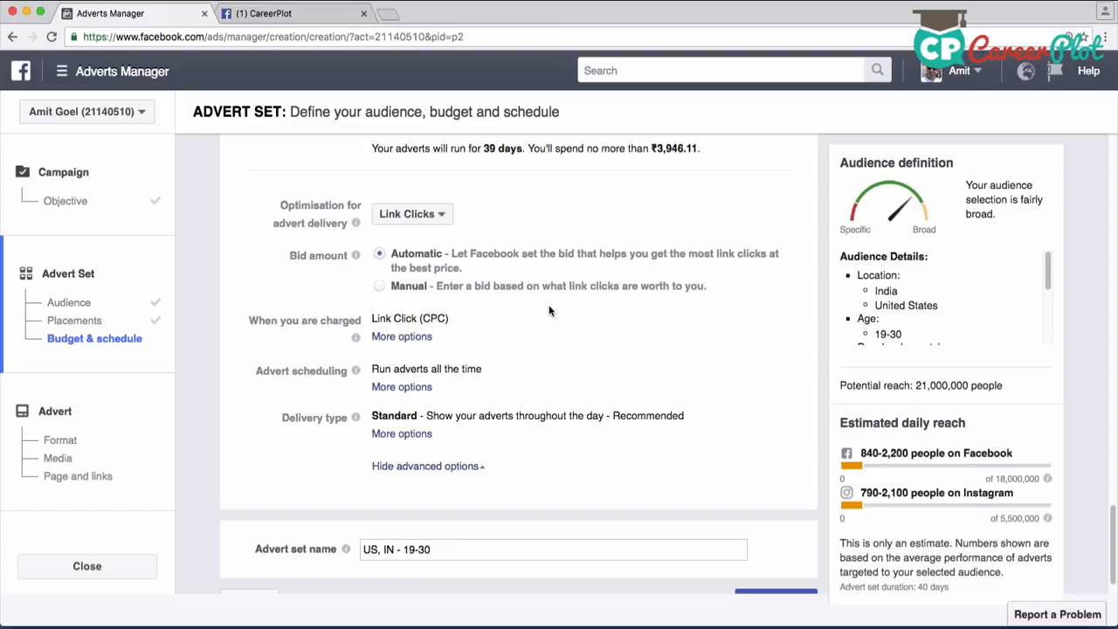
Expand the delivery type options and review the Standard and Accelerated choices
scroll(550, 310, down, 2)
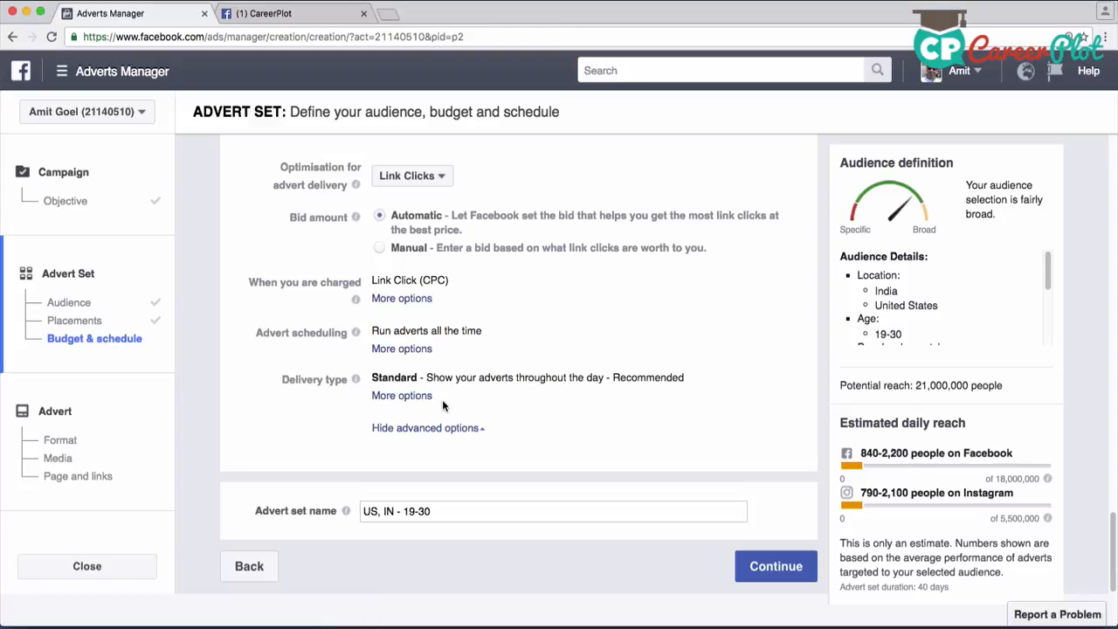
mouse_move(315, 380)
click(414, 395)
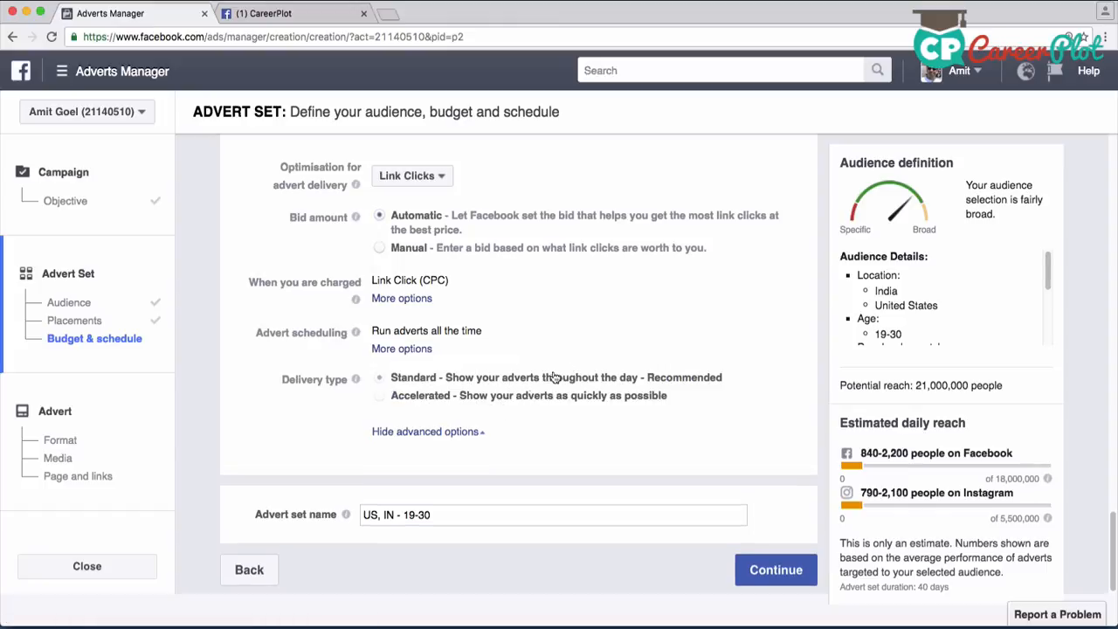
scroll(606, 429, down, 1)
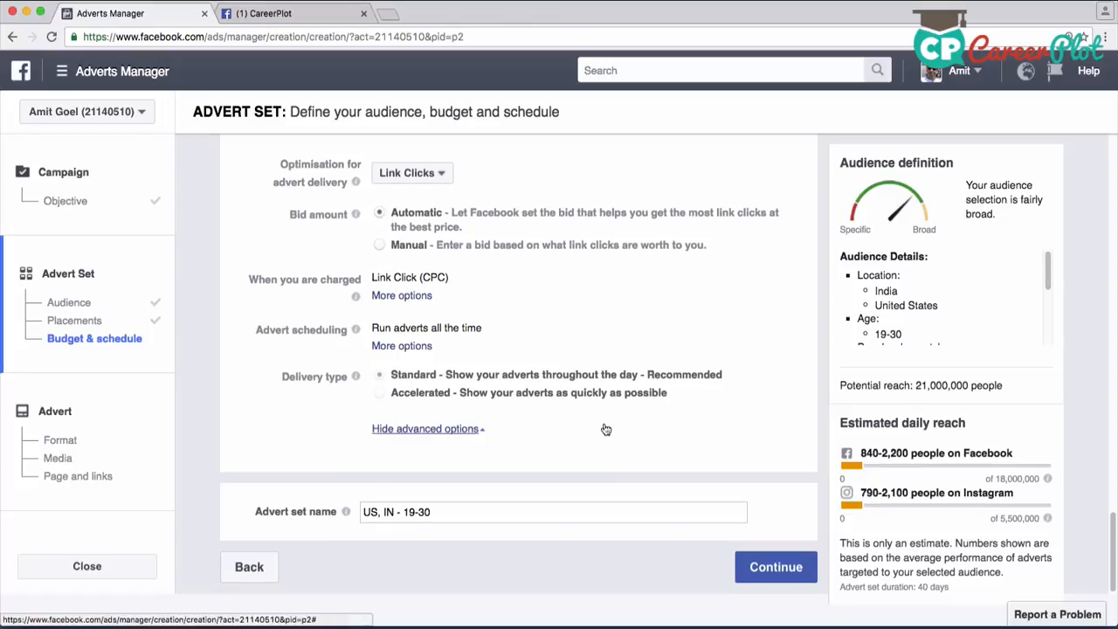
Name the advert set "sample name" and continue to the advert creation stage
click(469, 514)
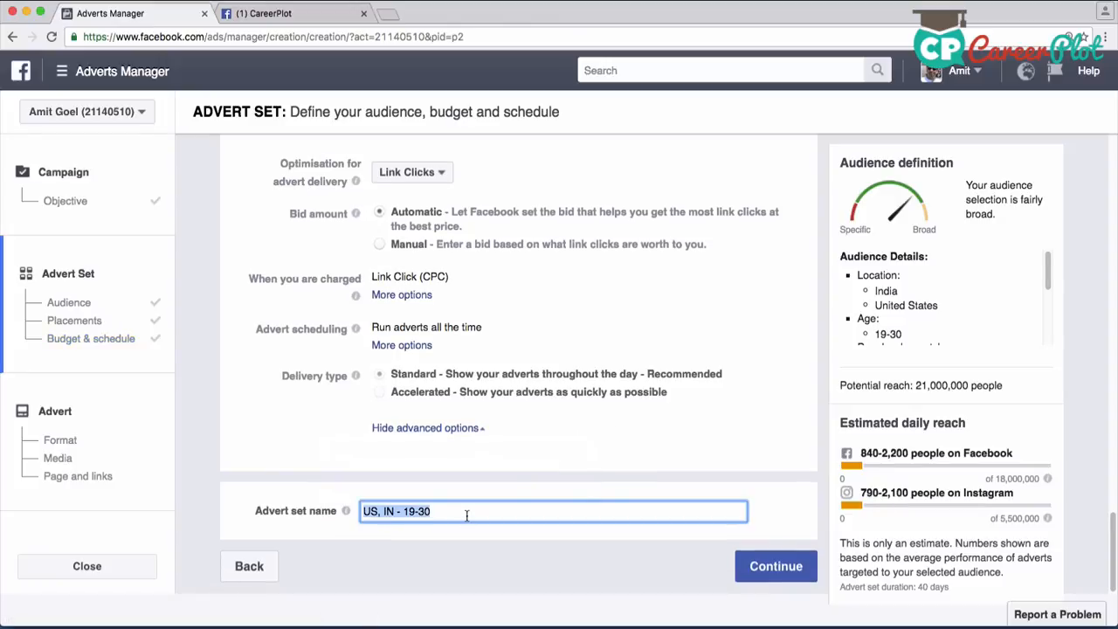
text(sampl)
text(e bomd)
key(BackSpace)
key(BackSpace)
key(BackSpace)
text(ame)
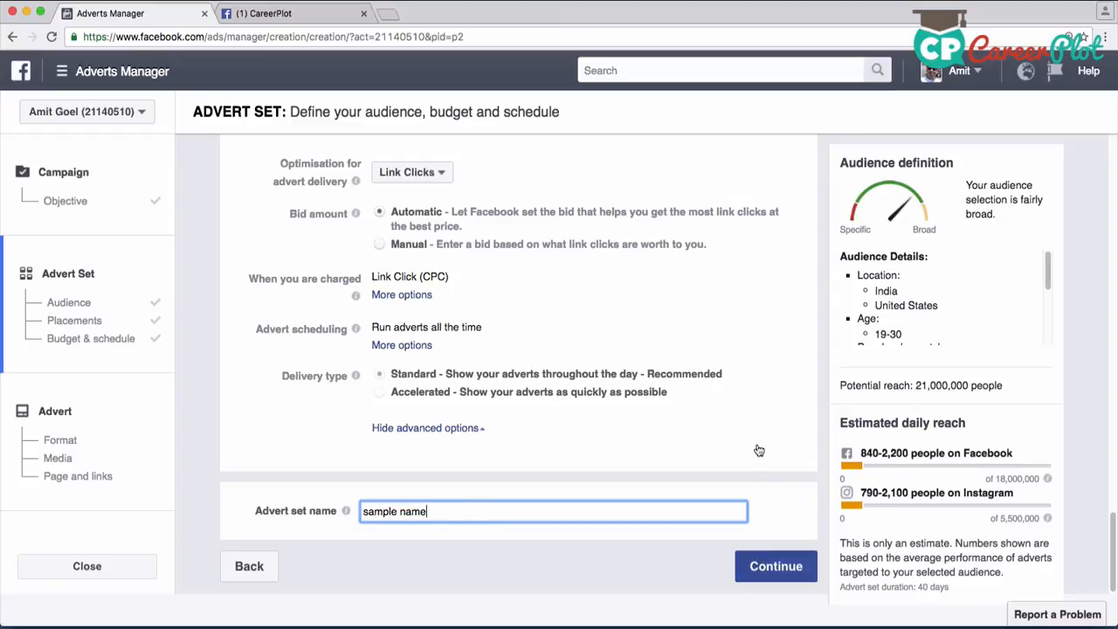
key(Return)
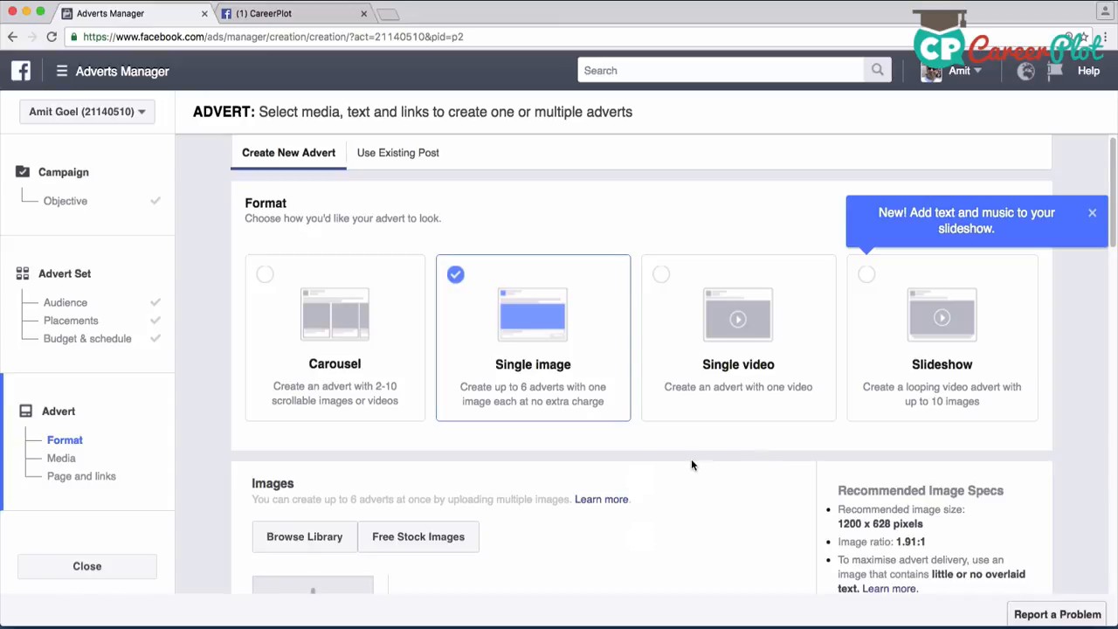
Review the advert format and media sections, dismiss the slideshow notice and use the Single image format
scroll(691, 459, down, 3)
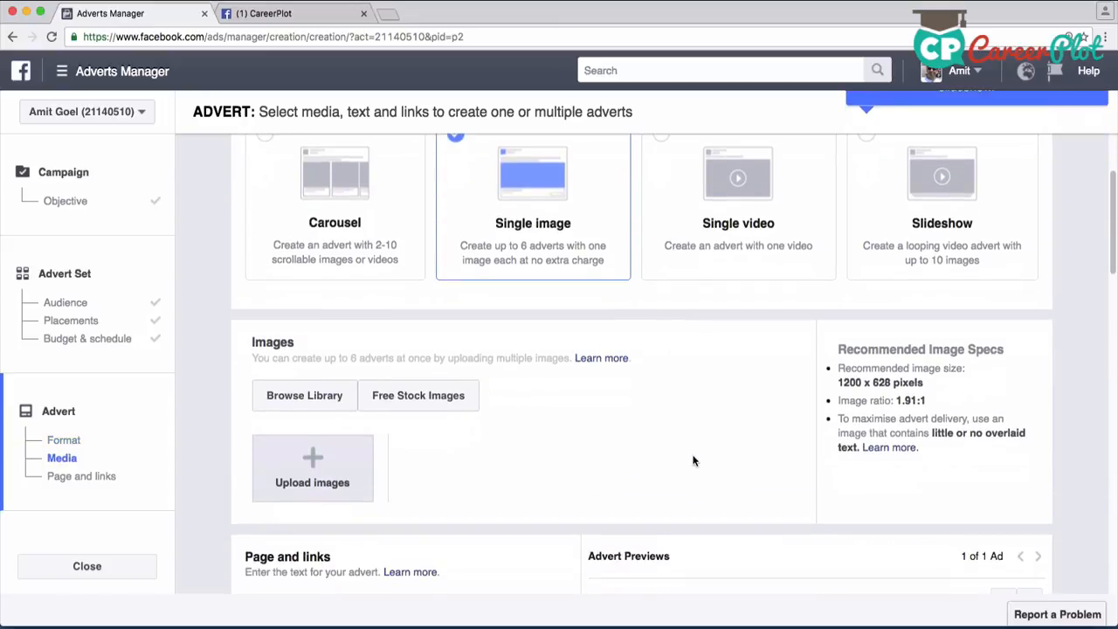
scroll(691, 456, down, 1)
scroll(684, 447, up, 1)
scroll(684, 447, up, 2)
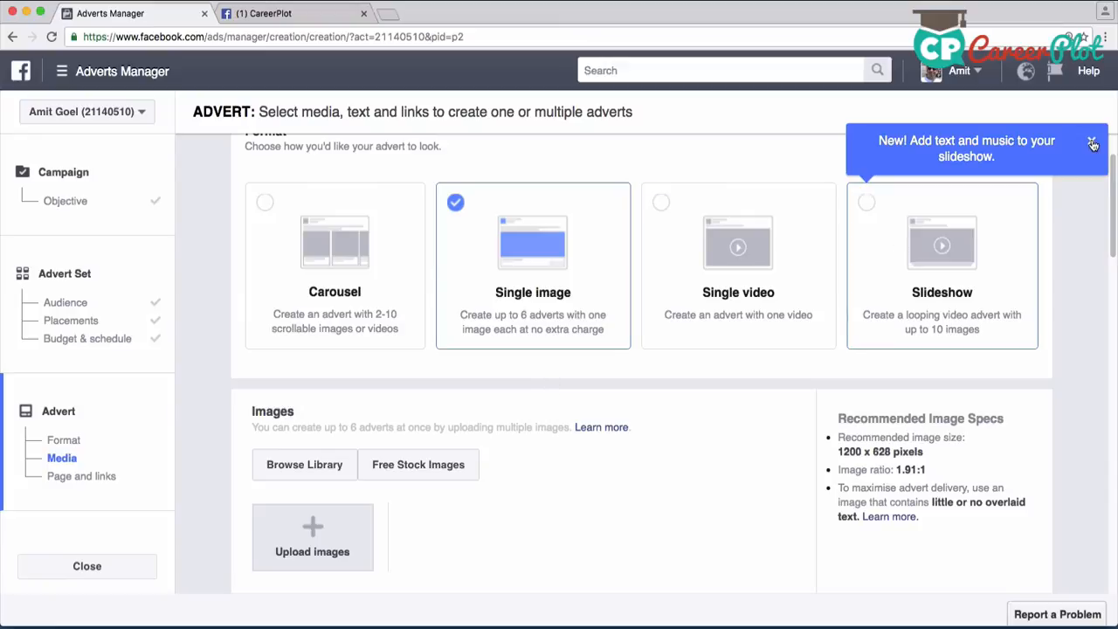
click(452, 207)
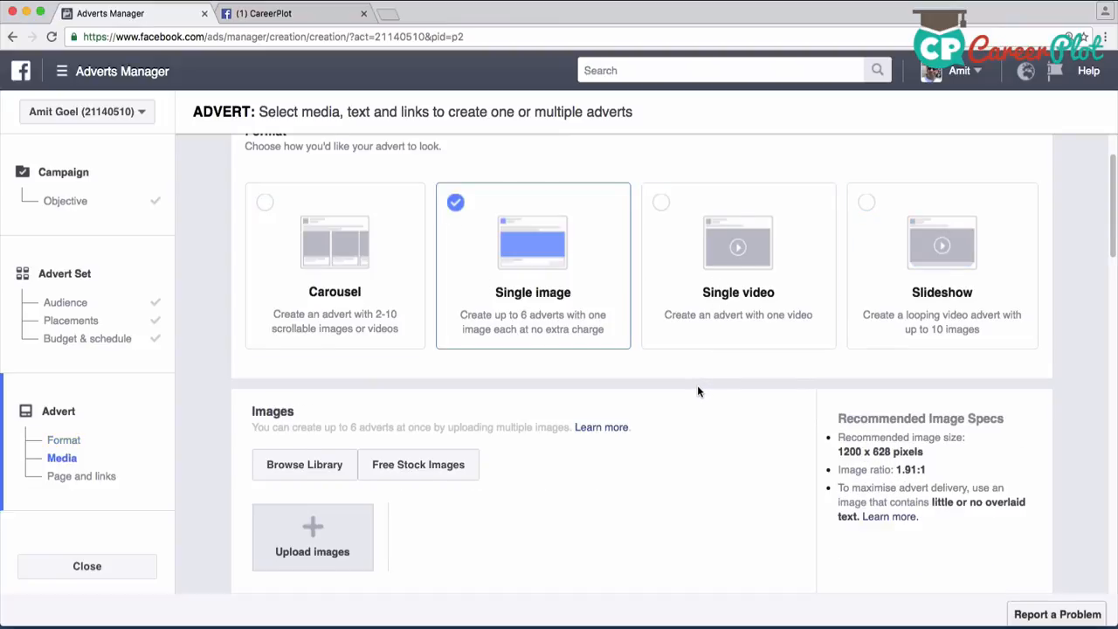
scroll(699, 392, down, 3)
scroll(698, 391, up, 1)
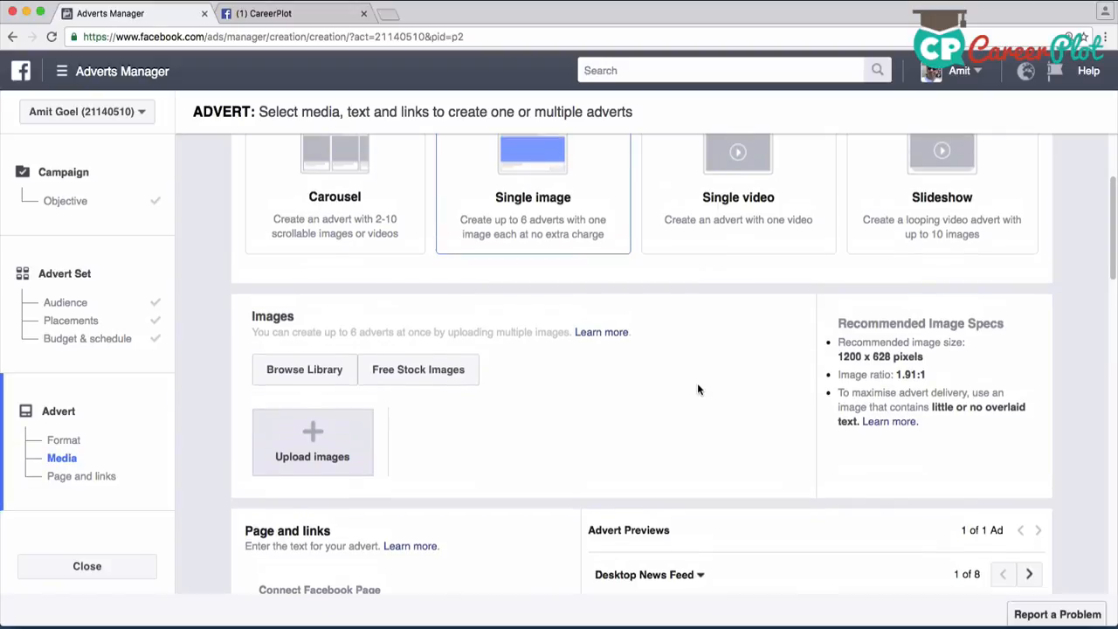
Add the 1200 x 628 "Management for Engineers" image from the image library to the advert
scroll(698, 390, up, 1)
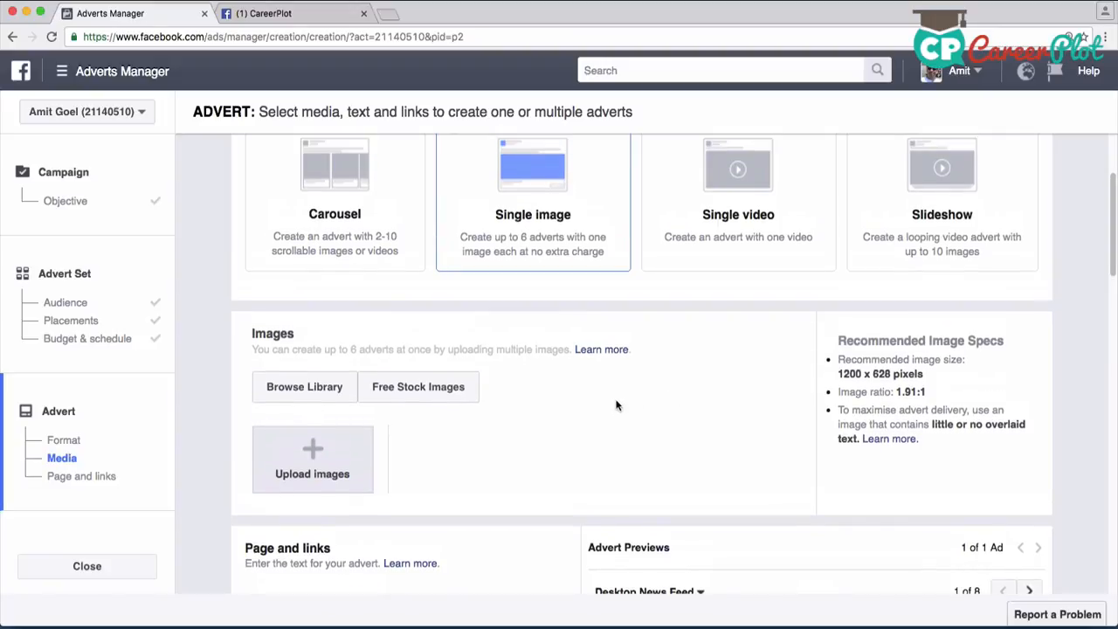
scroll(599, 402, down, 1)
scroll(572, 401, down, 1)
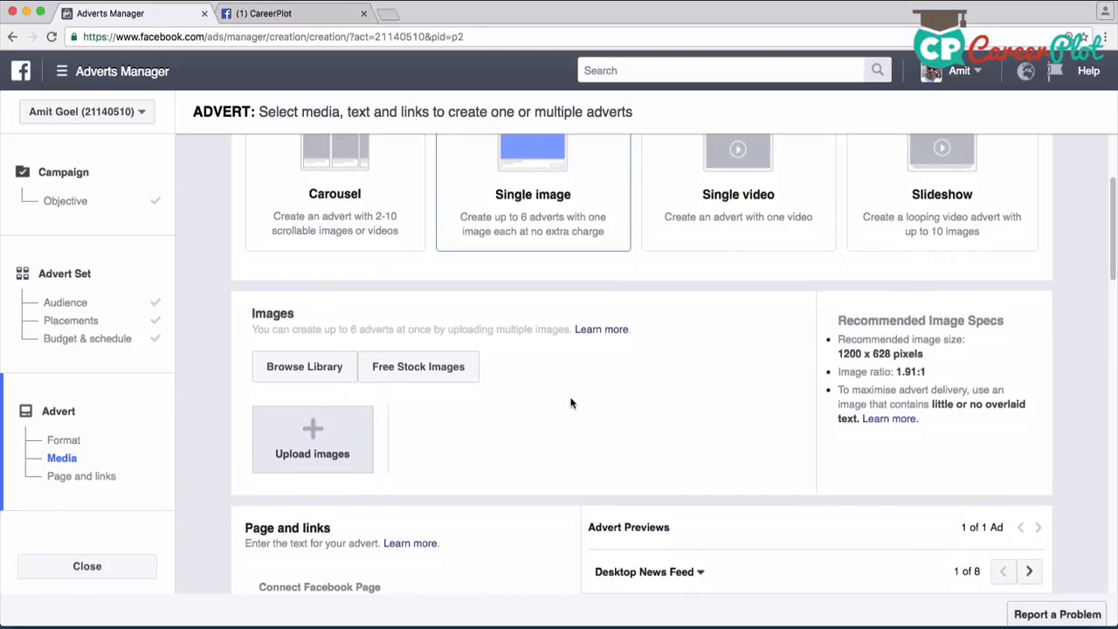
click(325, 371)
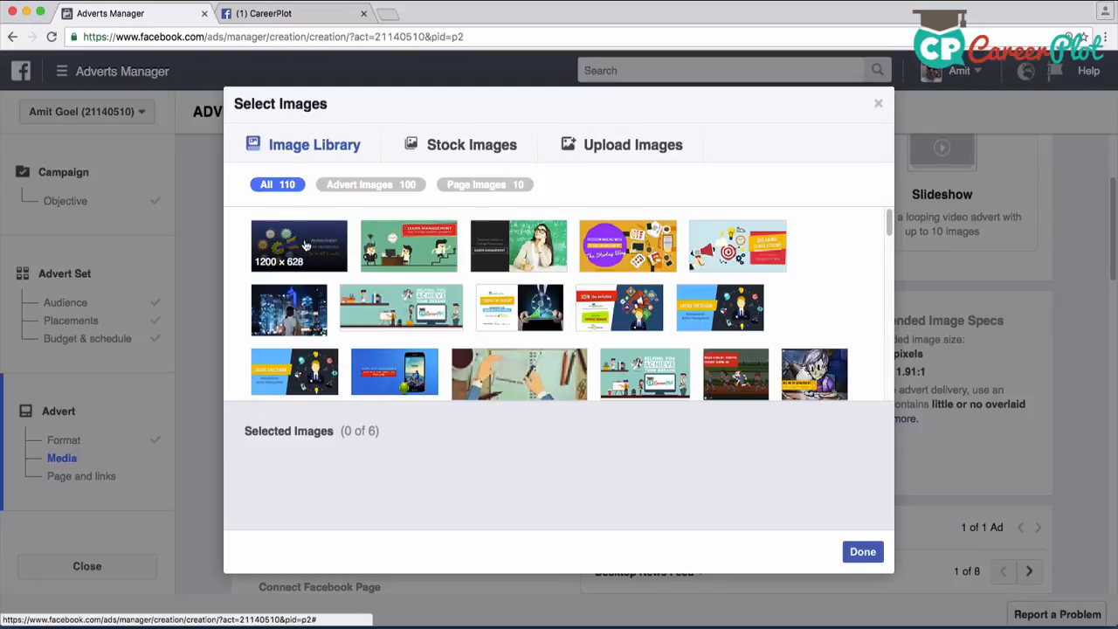
click(301, 247)
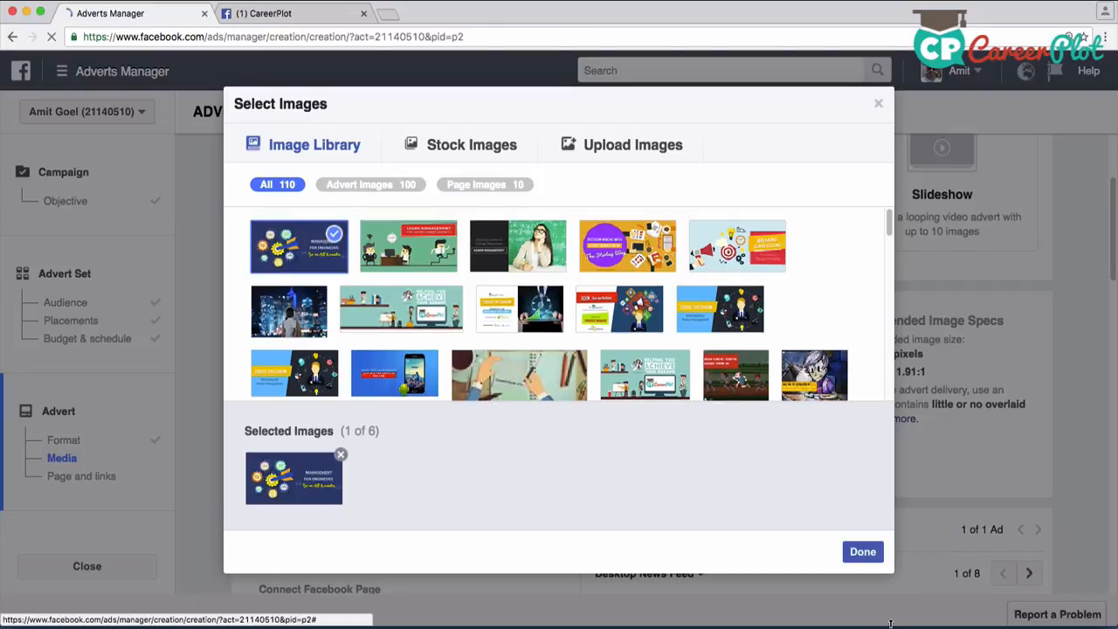
click(863, 553)
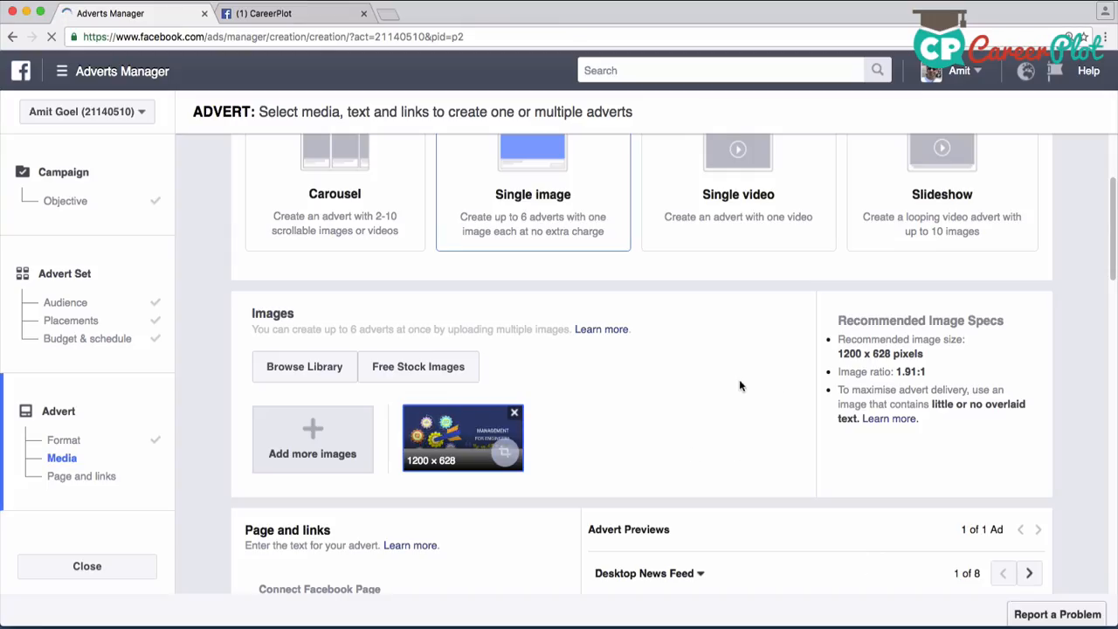
Examine the recommended image size, ratio and overlaid-text guidance, then review the connected Facebook Page and Instagram account settings
scroll(735, 387, down, 1)
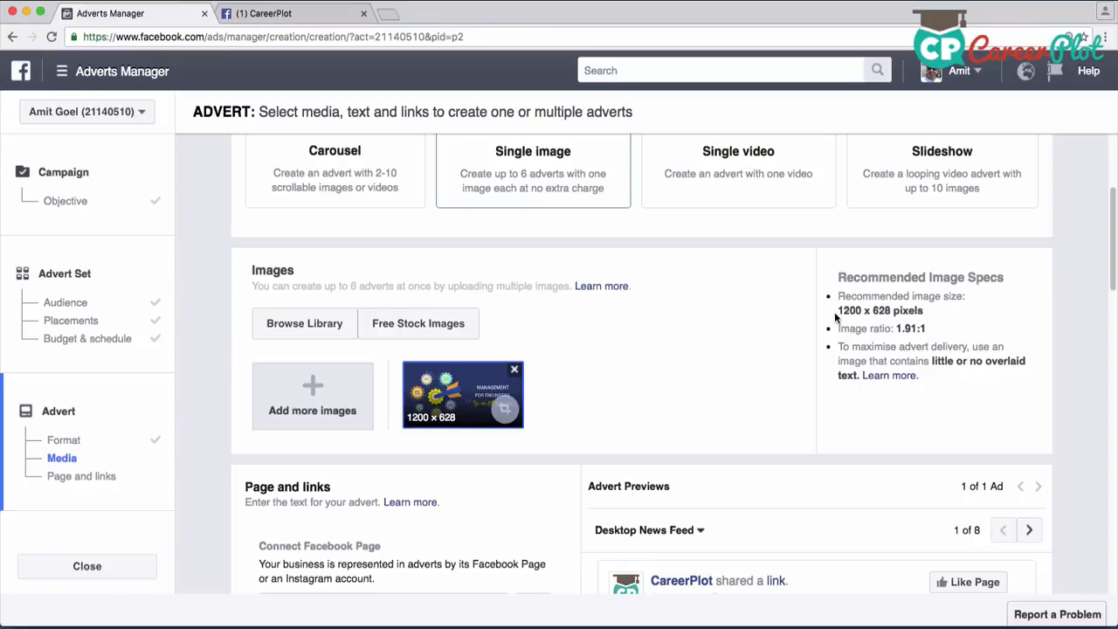
scroll(686, 372, down, 1)
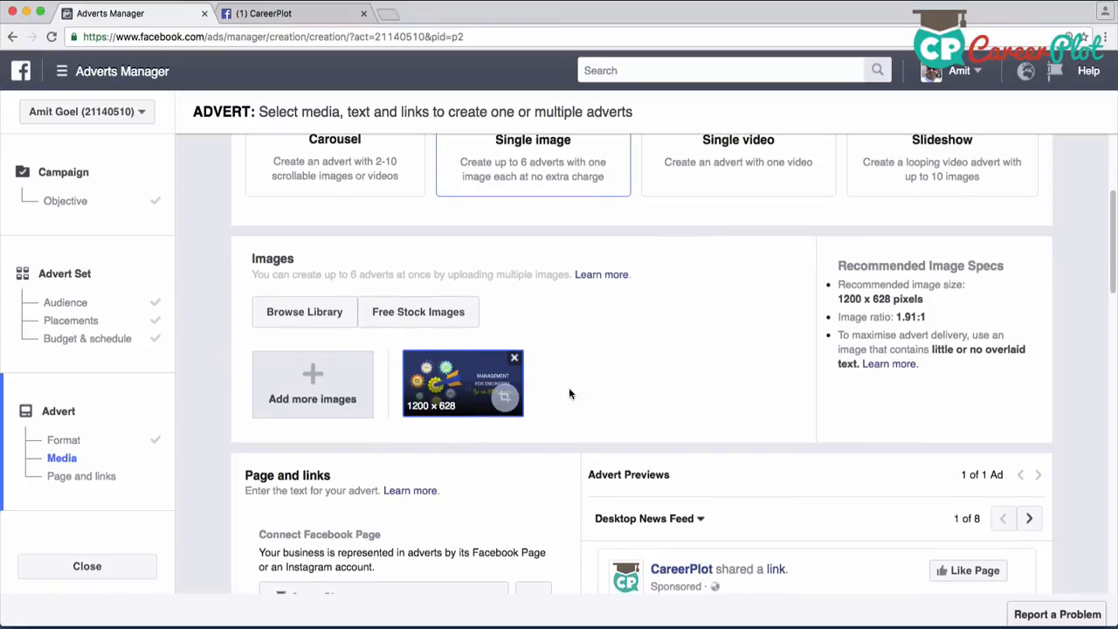
scroll(739, 371, down, 1)
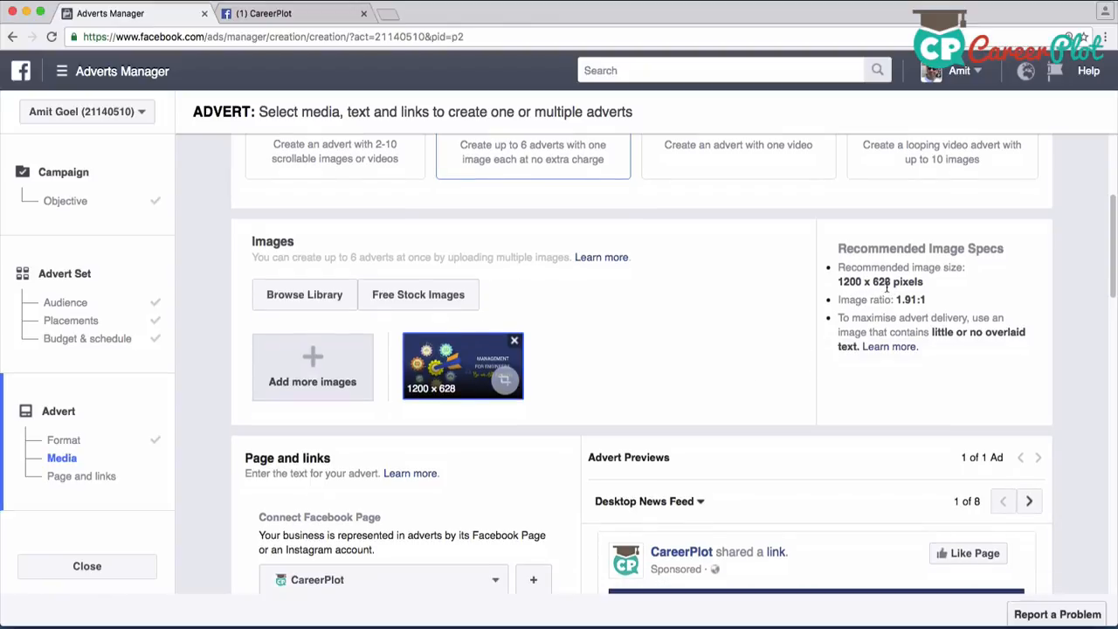
scroll(817, 343, down, 1)
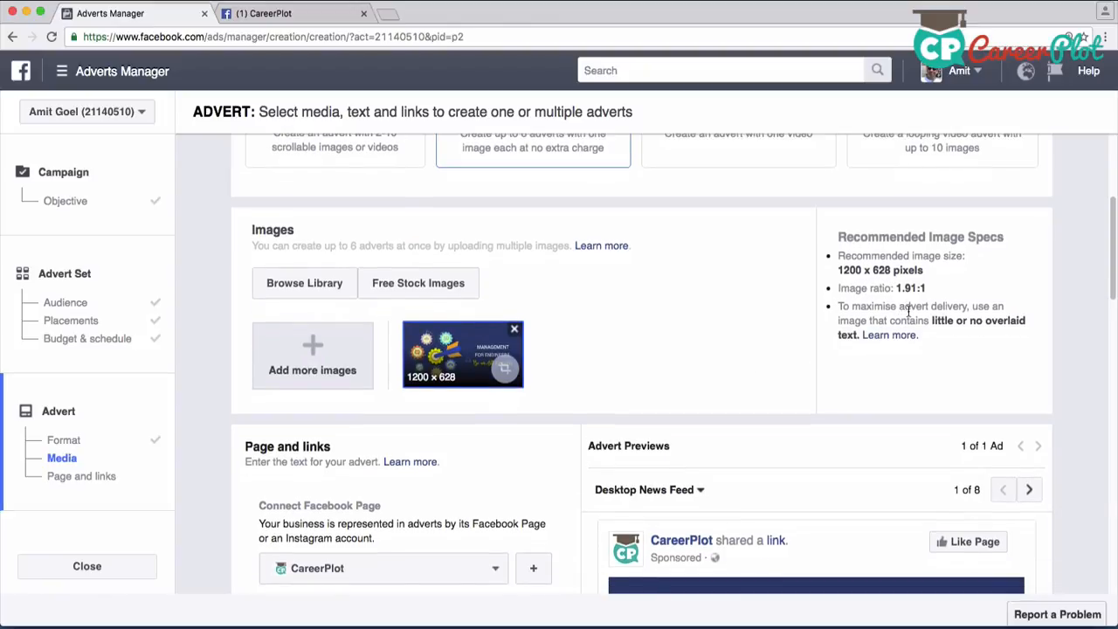
scroll(865, 345, down, 1)
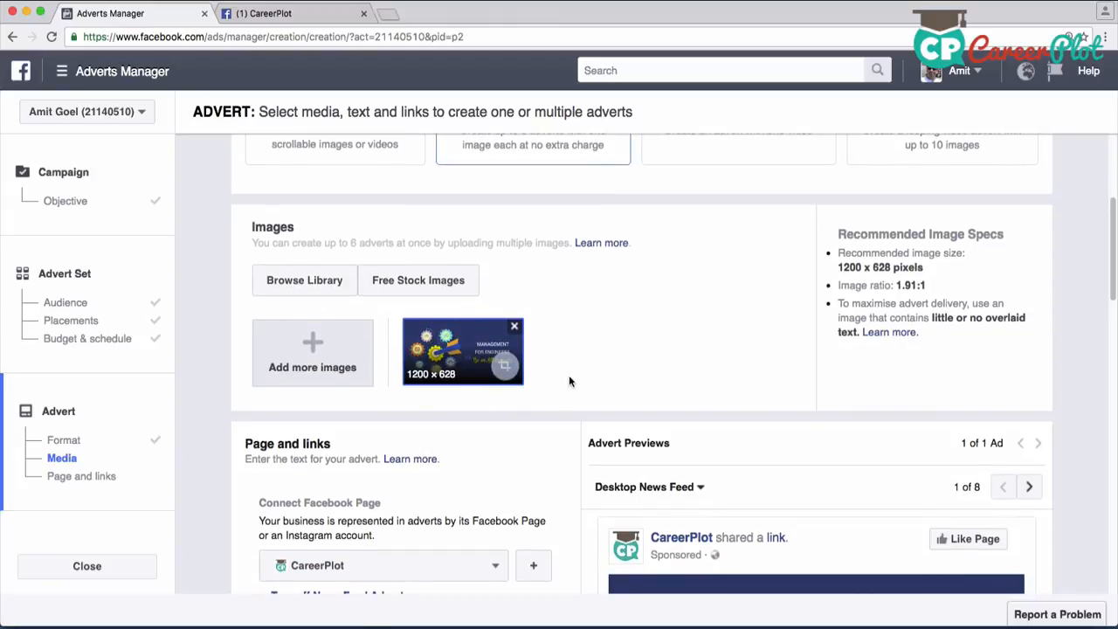
scroll(601, 376, down, 1)
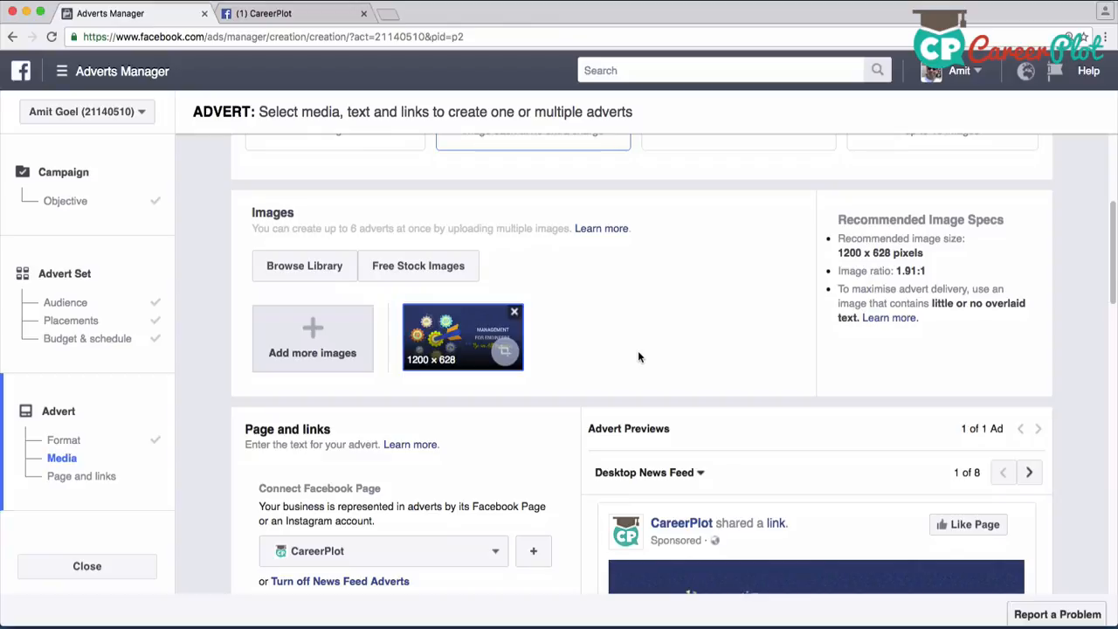
scroll(570, 365, down, 3)
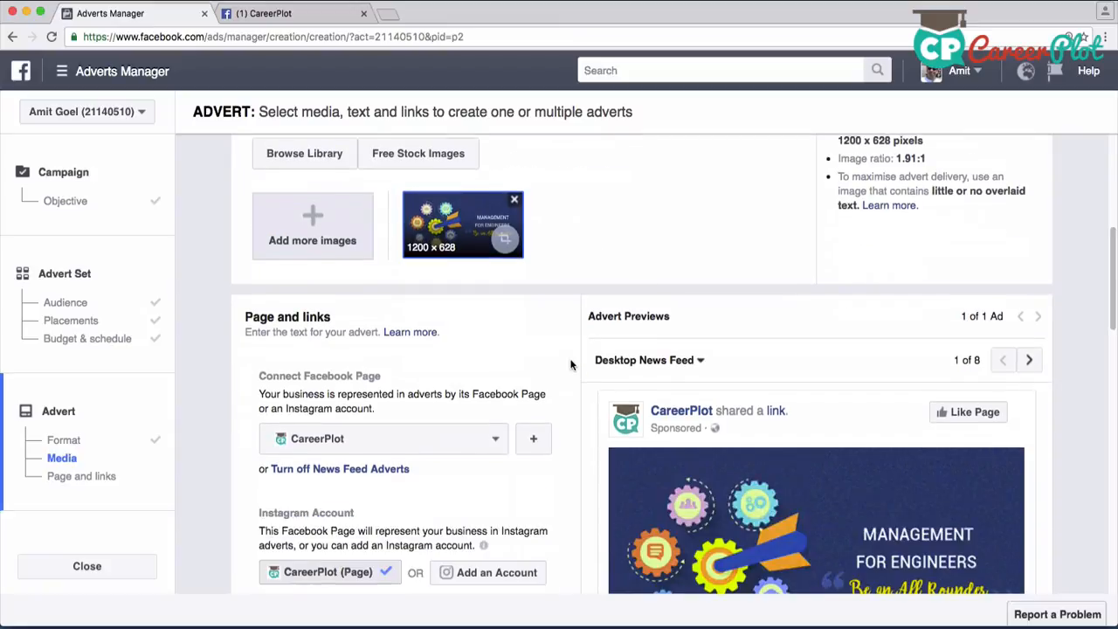
scroll(571, 366, down, 3)
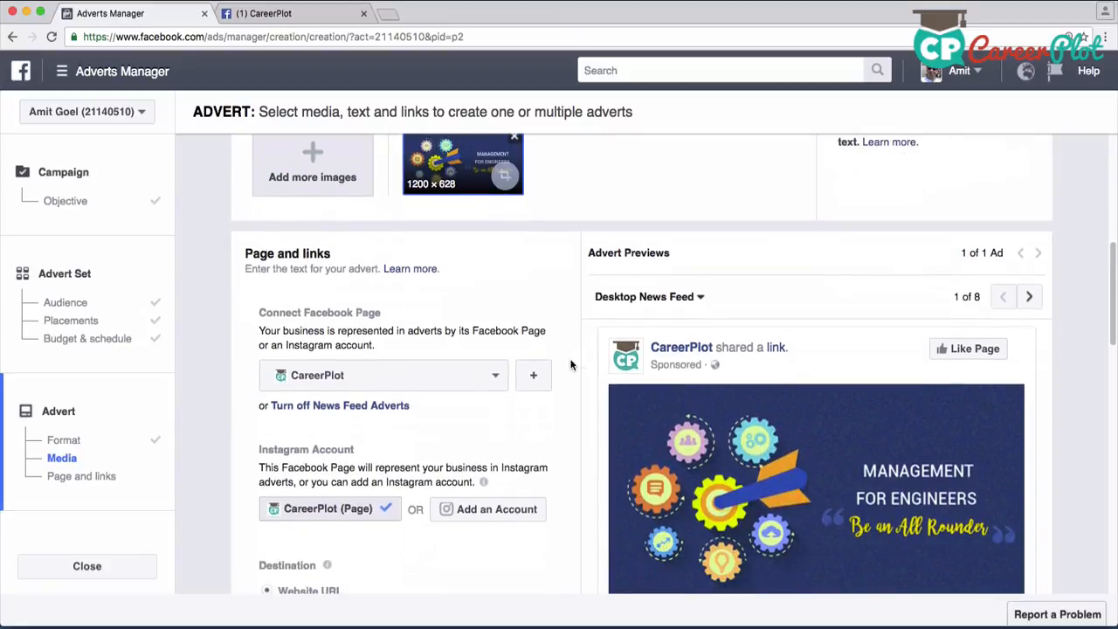
scroll(570, 376, down, 1)
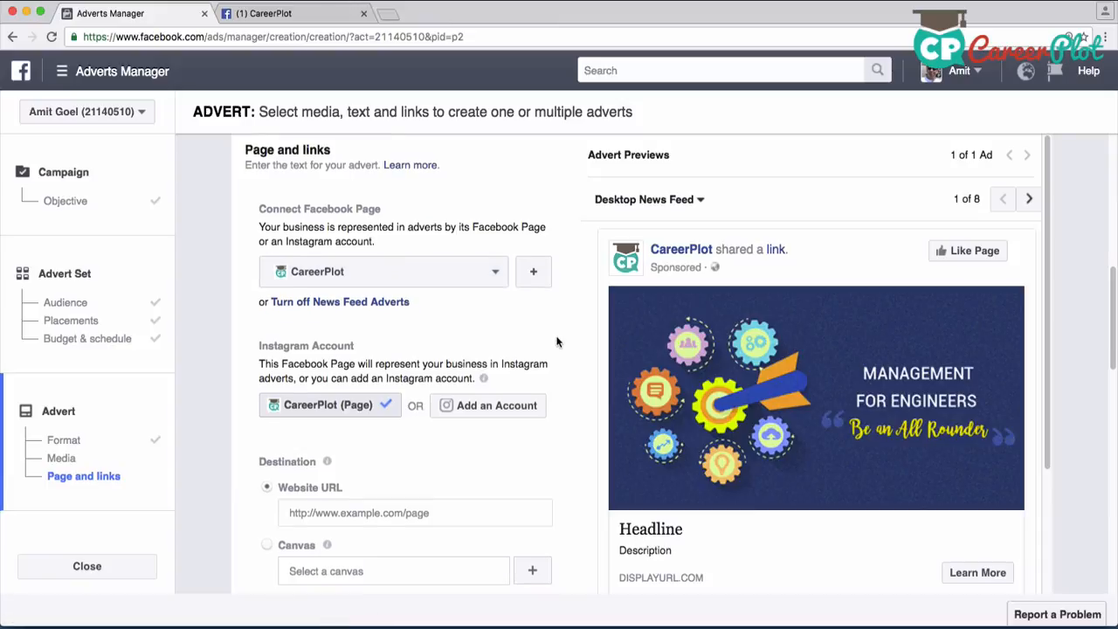
scroll(524, 349, down, 1)
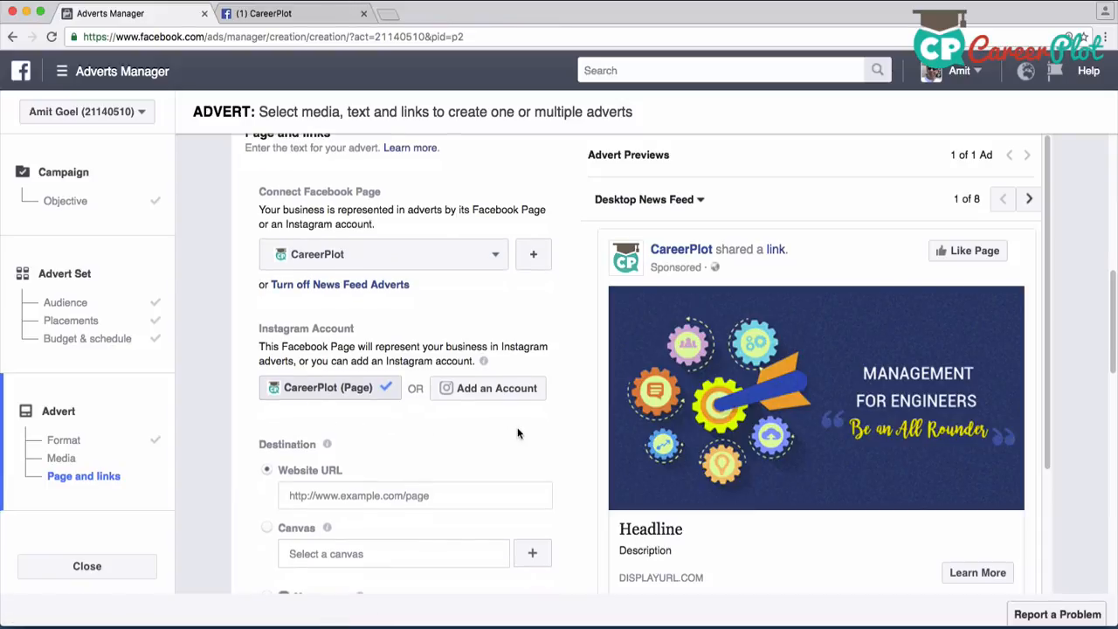
scroll(519, 432, down, 4)
mouse_move(313, 356)
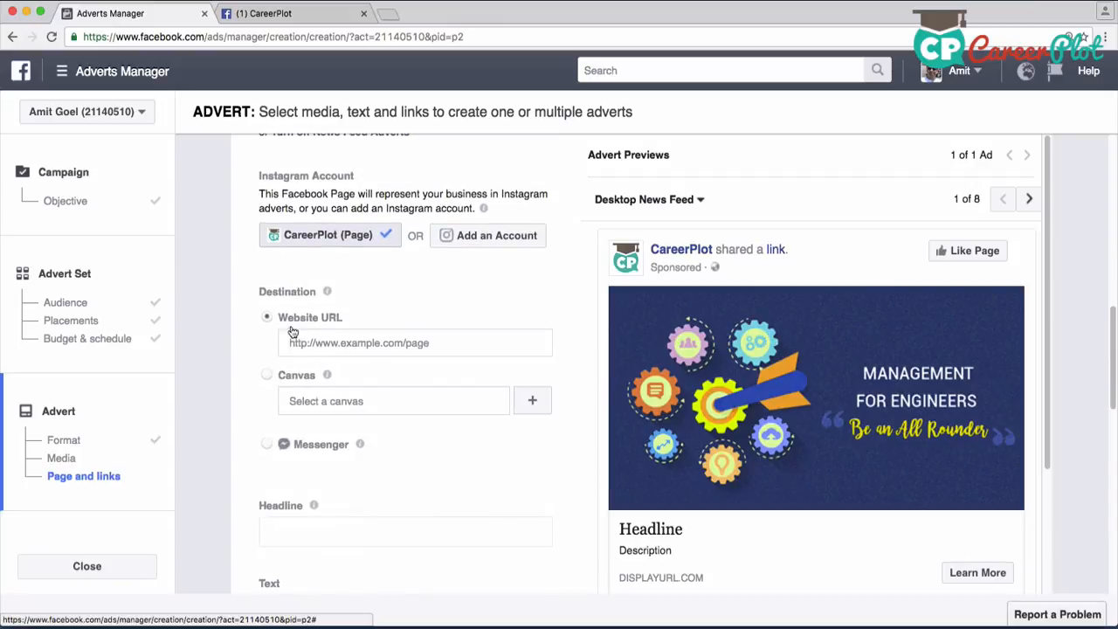
click(326, 344)
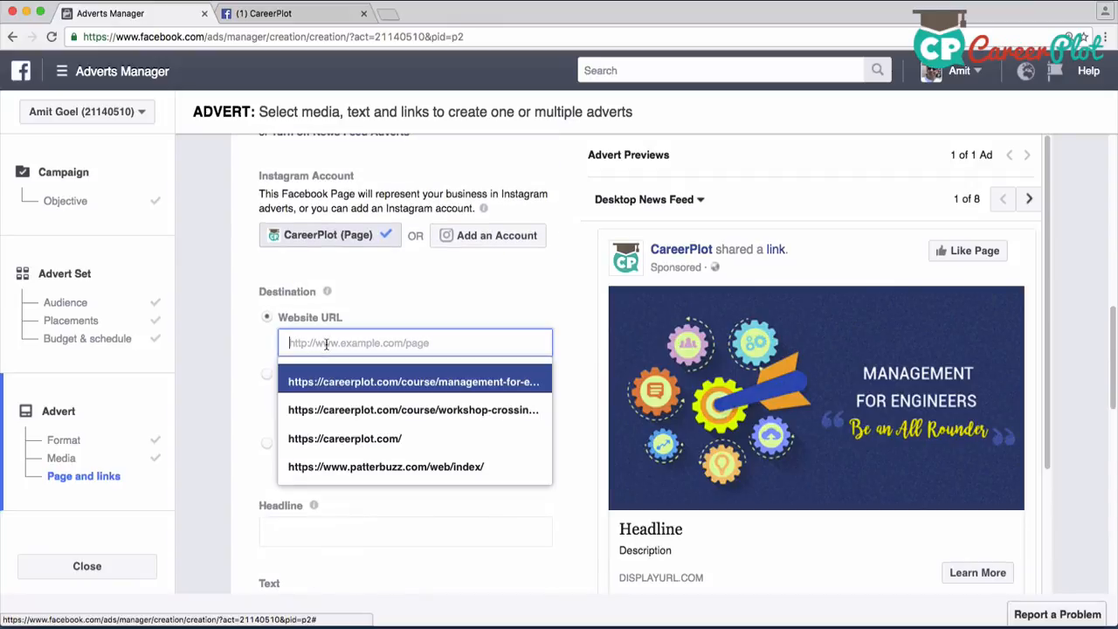
click(350, 441)
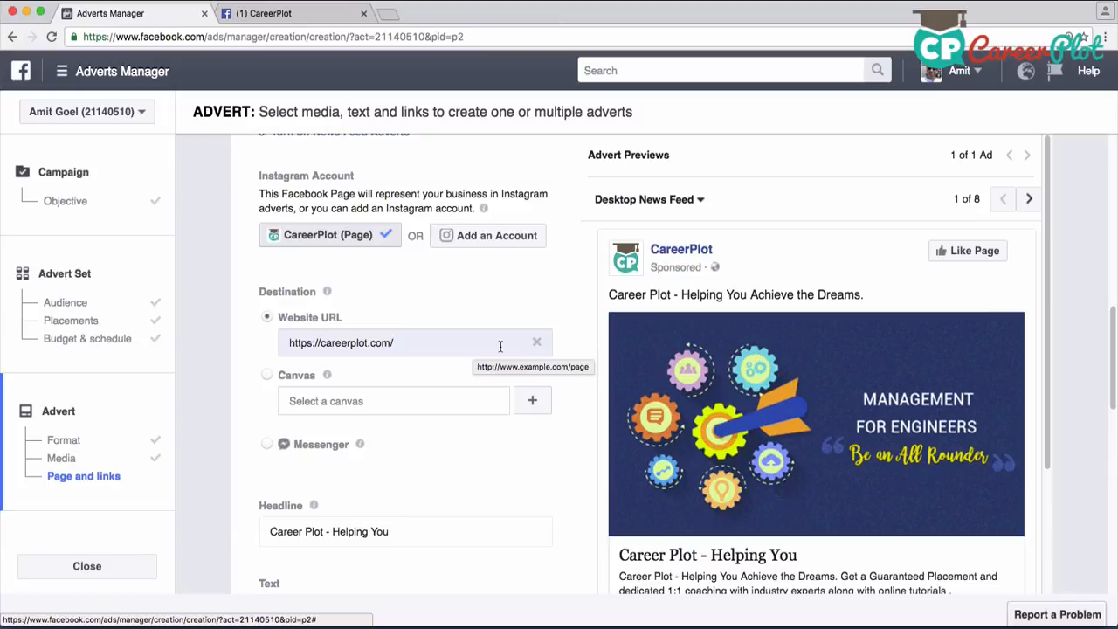
Replace the destination website URL with the suggested careerplot.com management-for-engineers course link
click(536, 343)
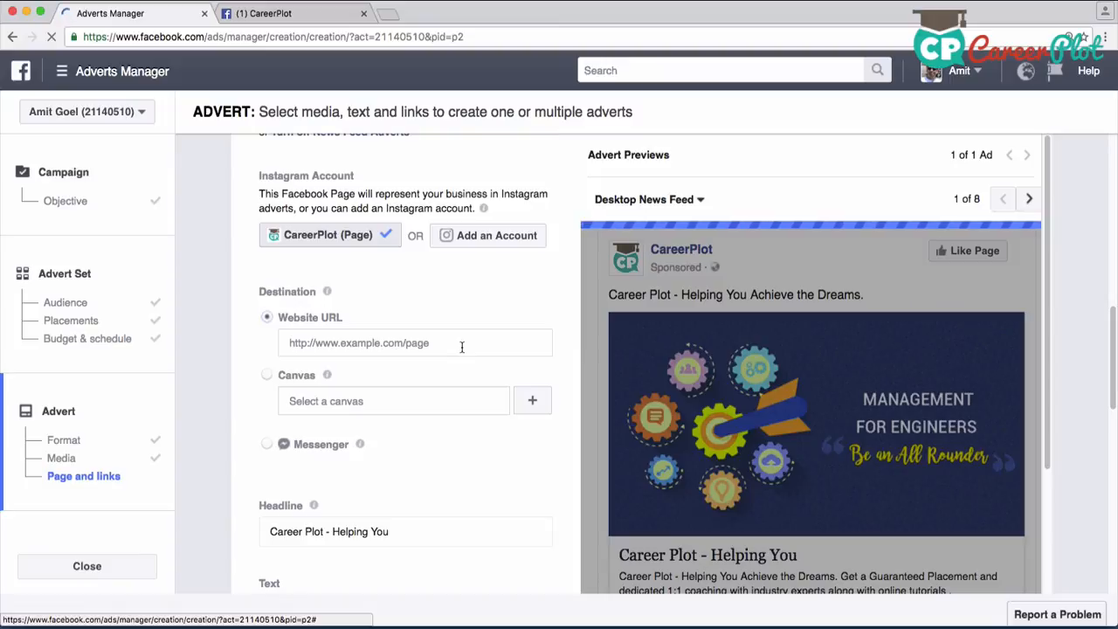
click(462, 345)
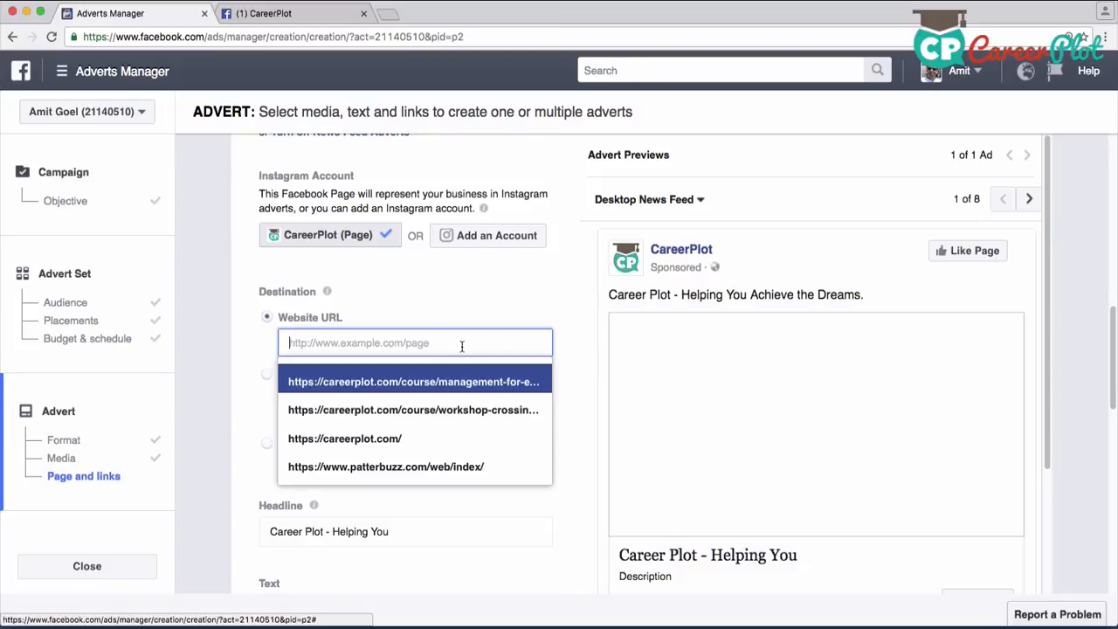
click(458, 382)
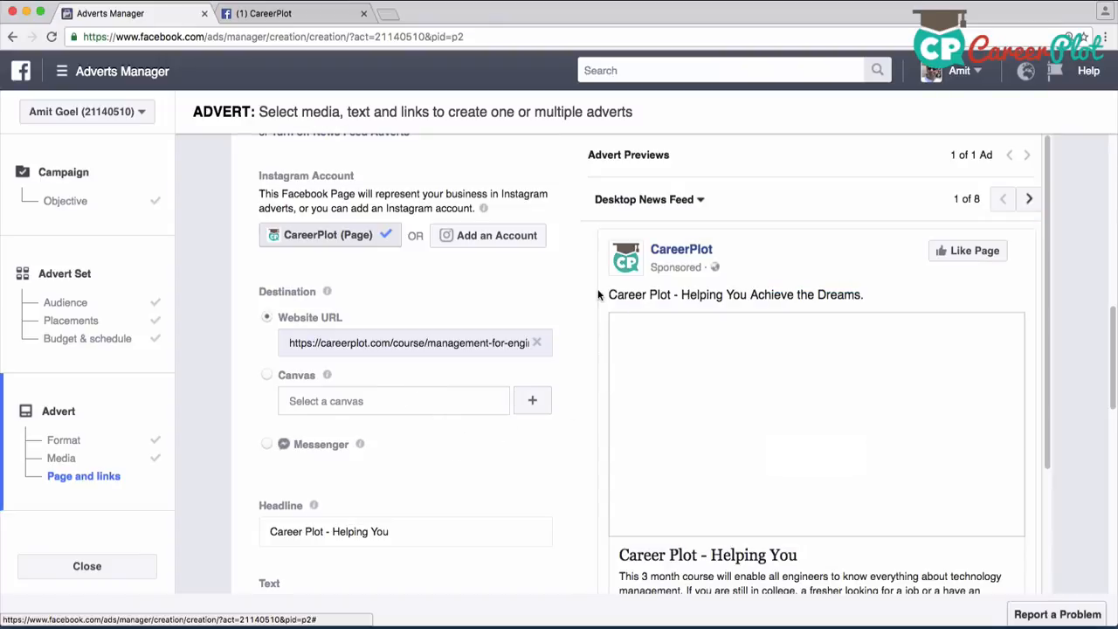
Clear the advert's headline text
scroll(575, 388, down, 1)
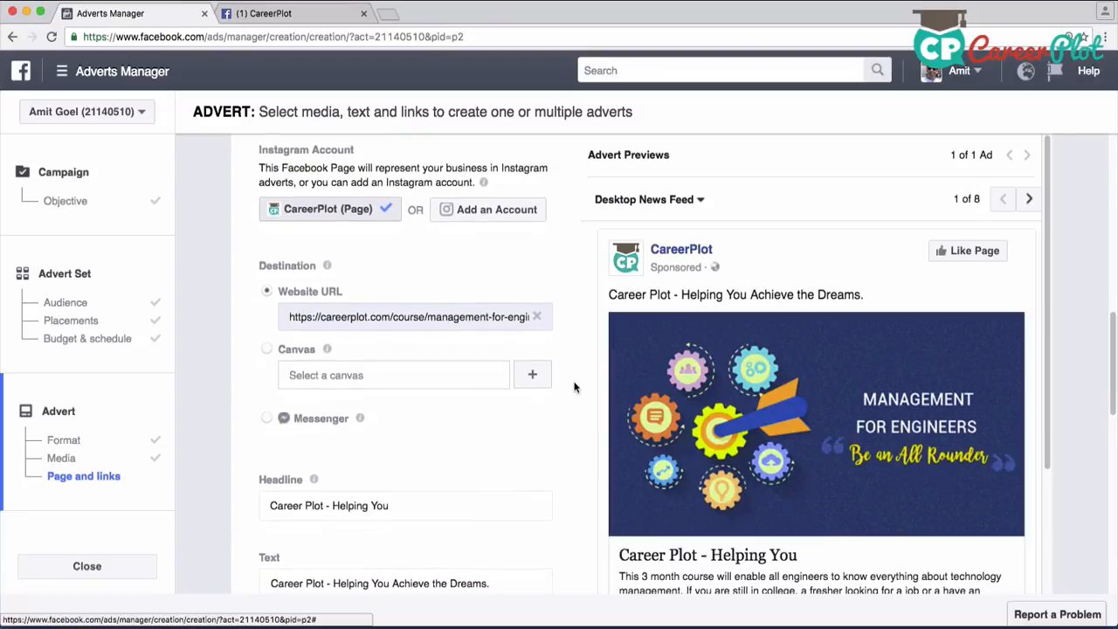
scroll(575, 388, down, 2)
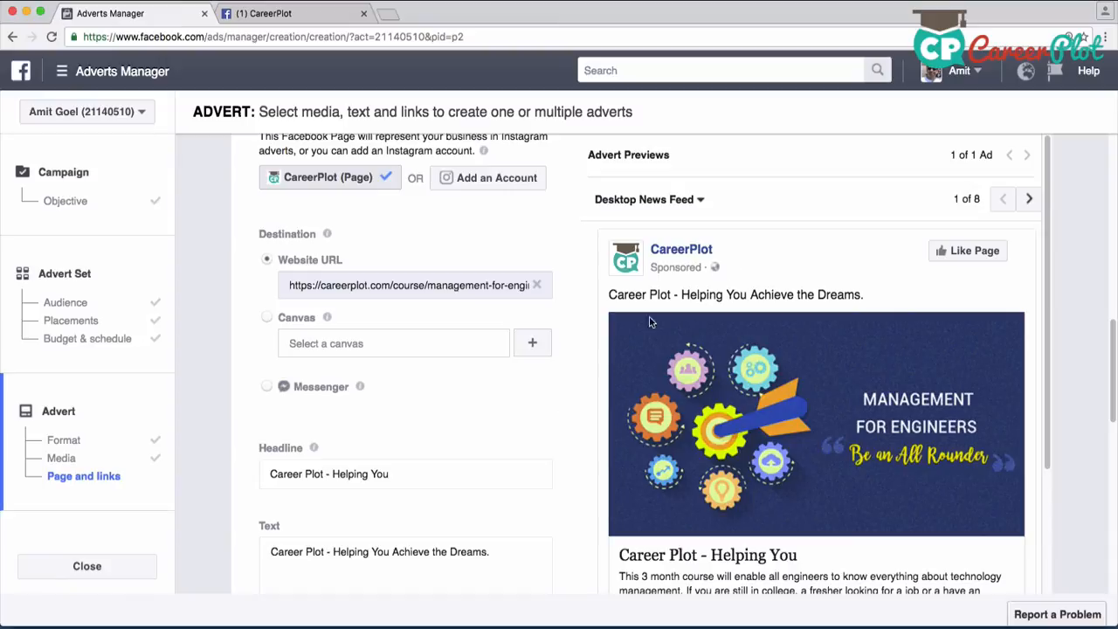
scroll(525, 414, down, 3)
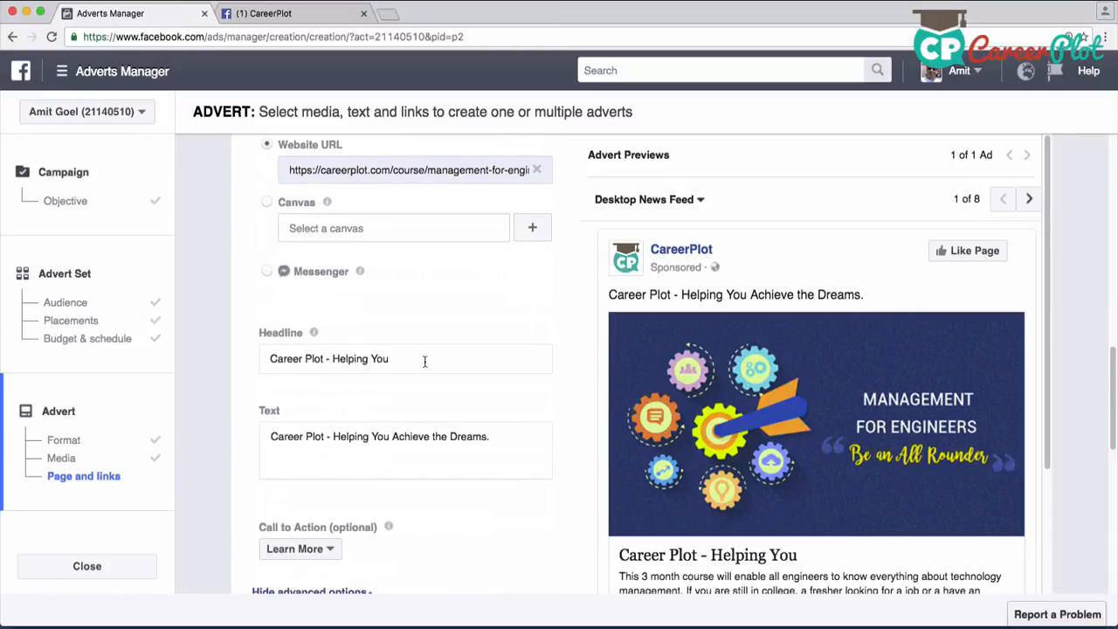
click(416, 364)
key(super+Left)
key(shift+super+Right)
key(BackSpace)
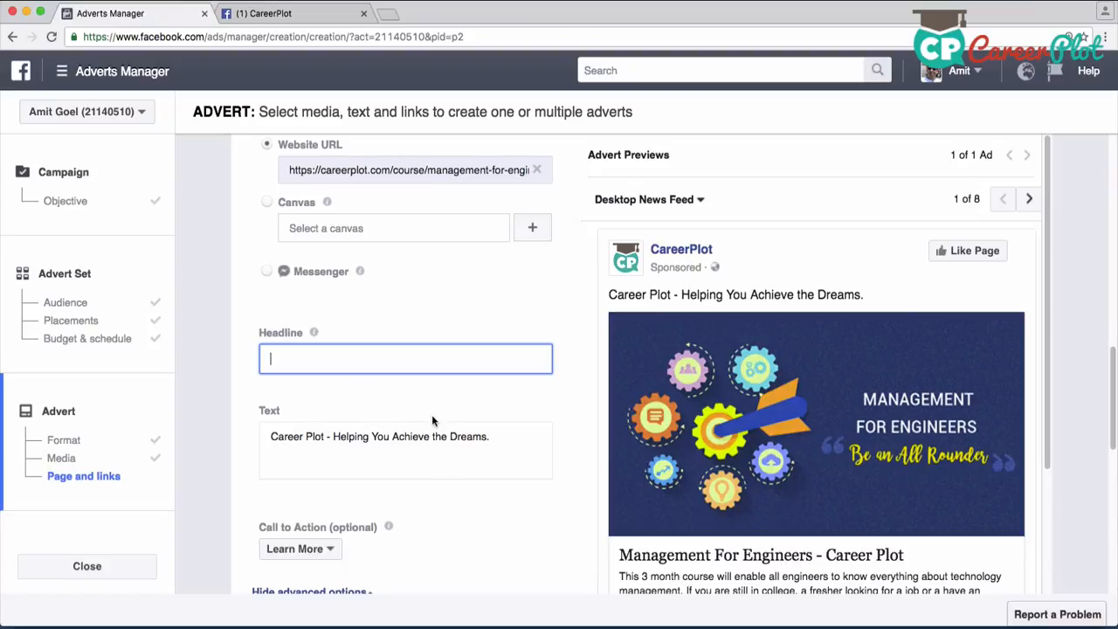
Append "Join this course today and increase your chances of better placements." to the end of the advert text
scroll(431, 415, down, 2)
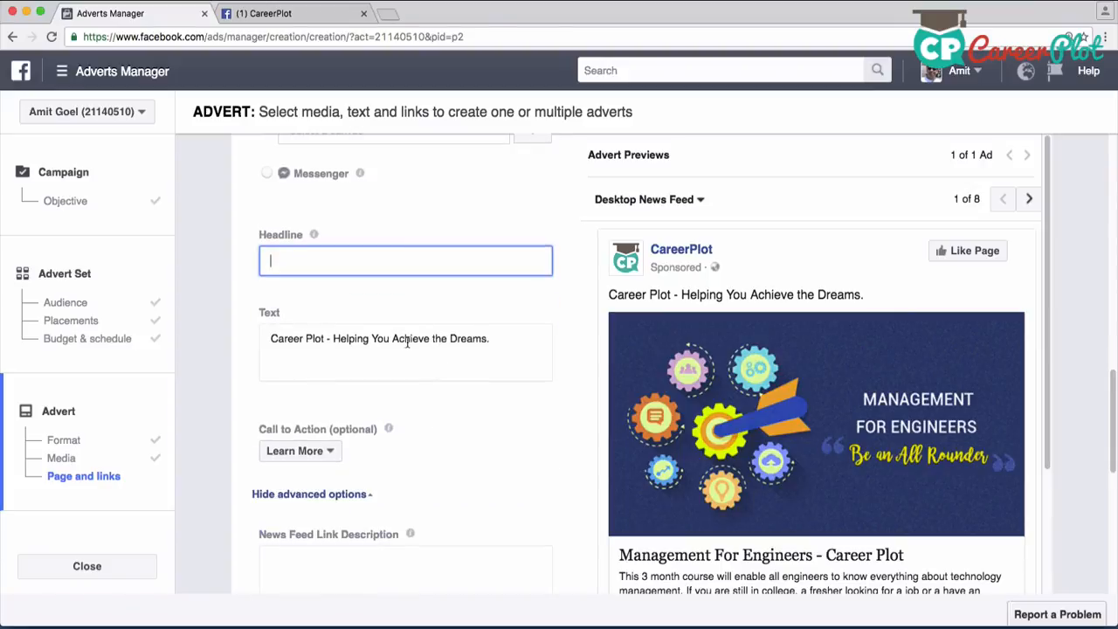
key(Tab)
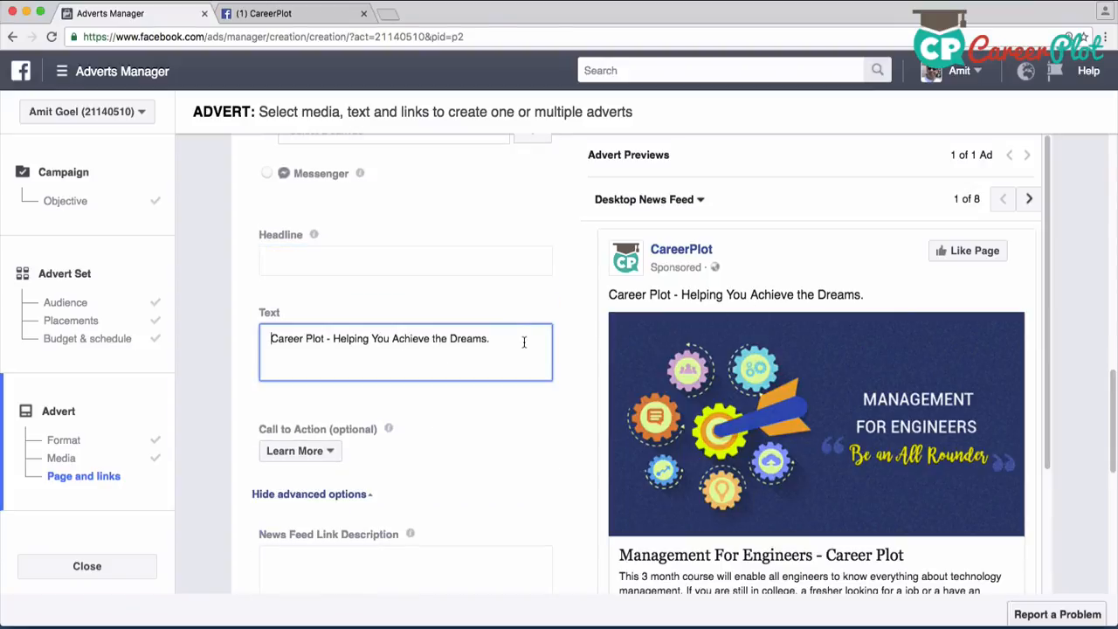
click(493, 339)
text(Join this course today and help)
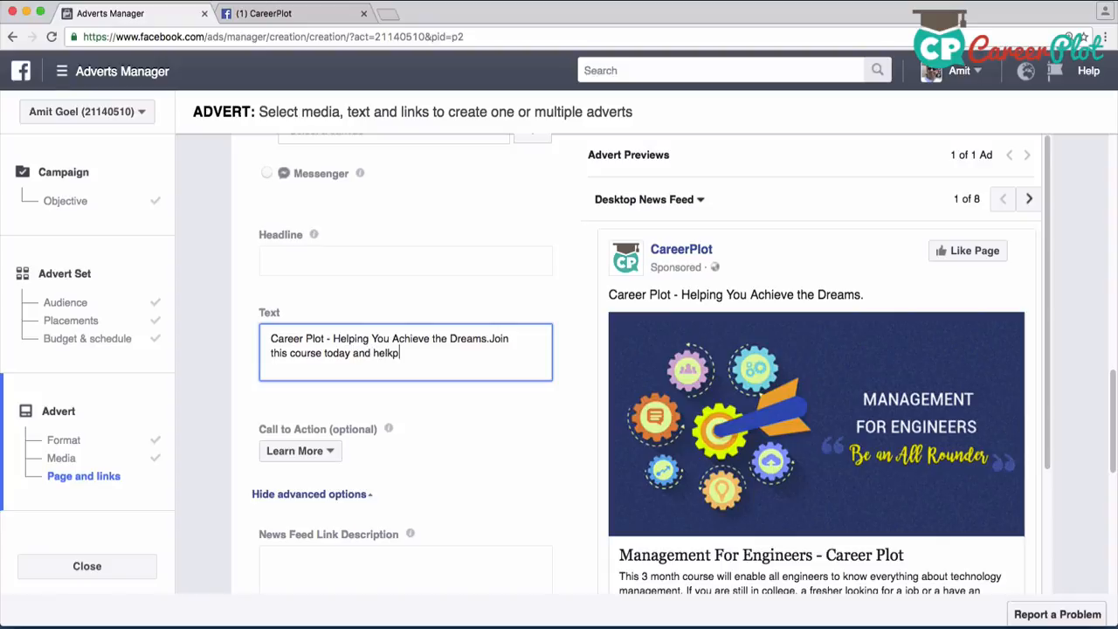
key(BackSpace)
text(p)
key(BackSpace)
text(p)
key(BackSpace)
key(BackSpace)
key(BackSpace)
key(BackSpace)
text(increase your chances of)
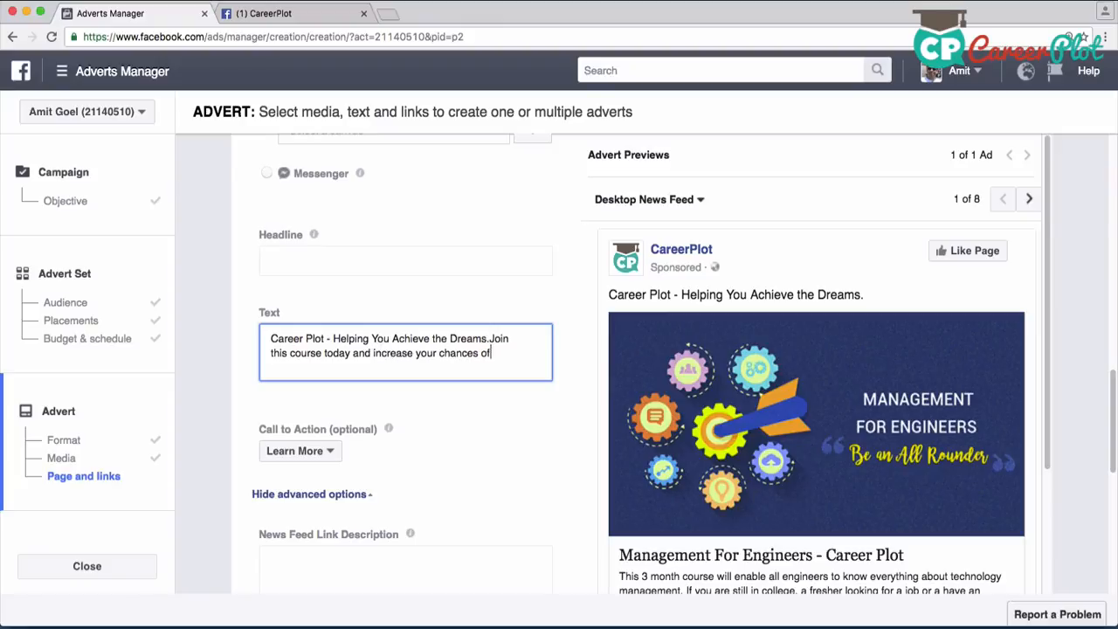
text( better placements.)
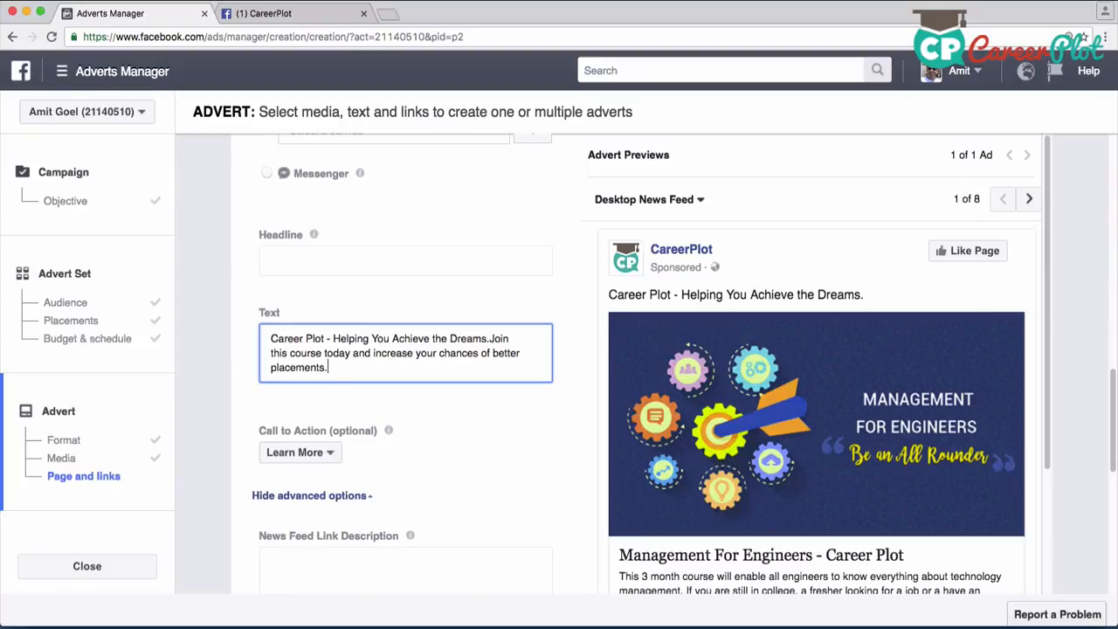
click(538, 425)
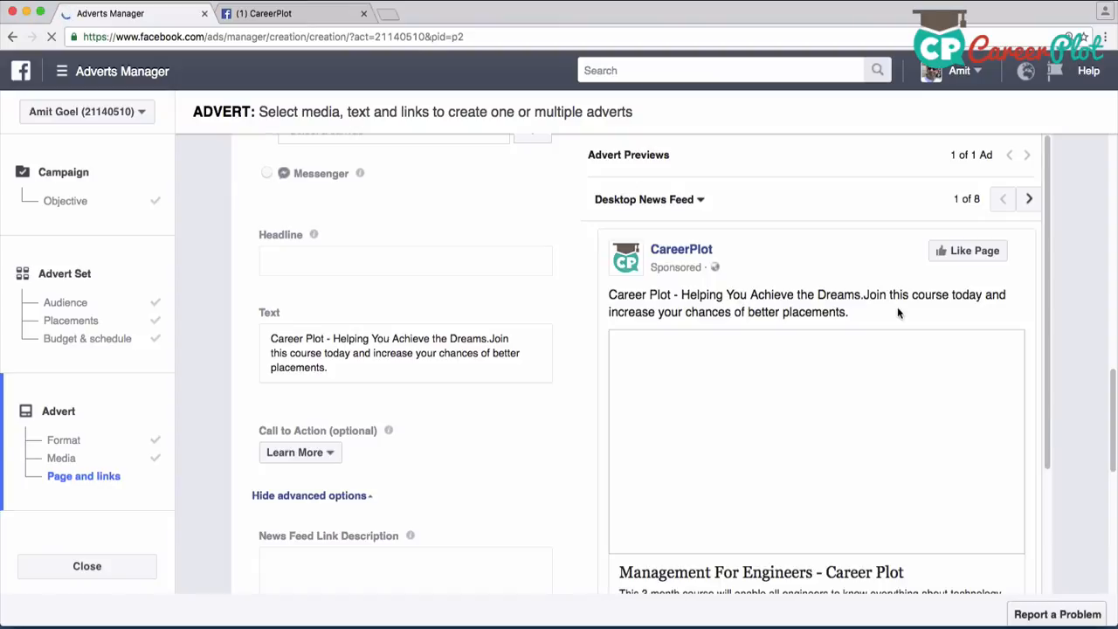
Examine the available call-to-action options for the advert, keeping Learn More
scroll(492, 390, down, 1)
scroll(492, 390, down, 4)
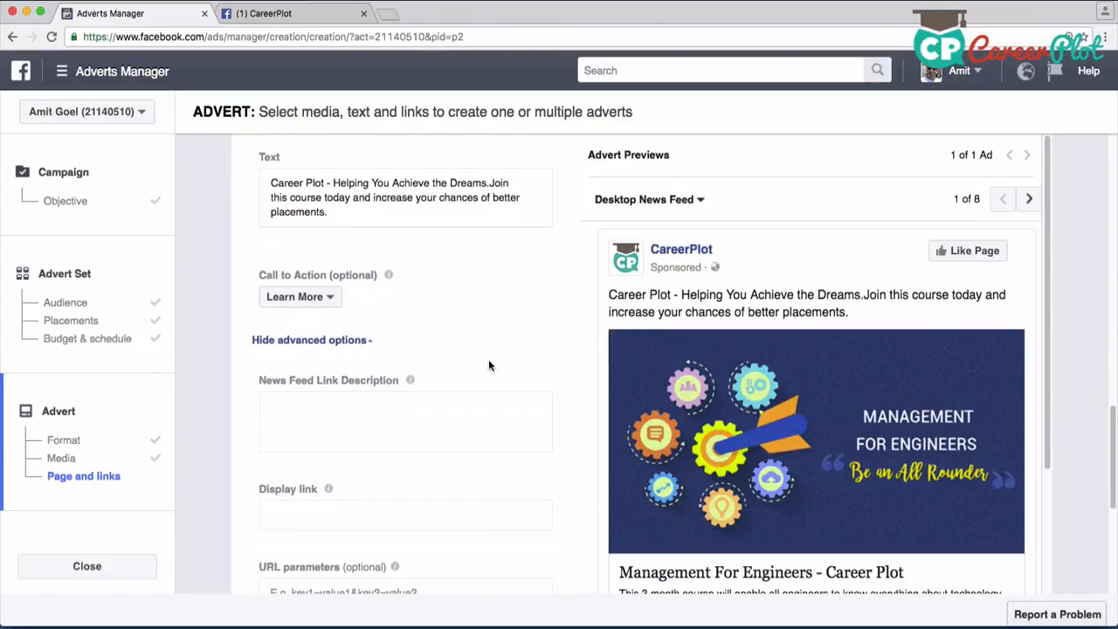
click(305, 241)
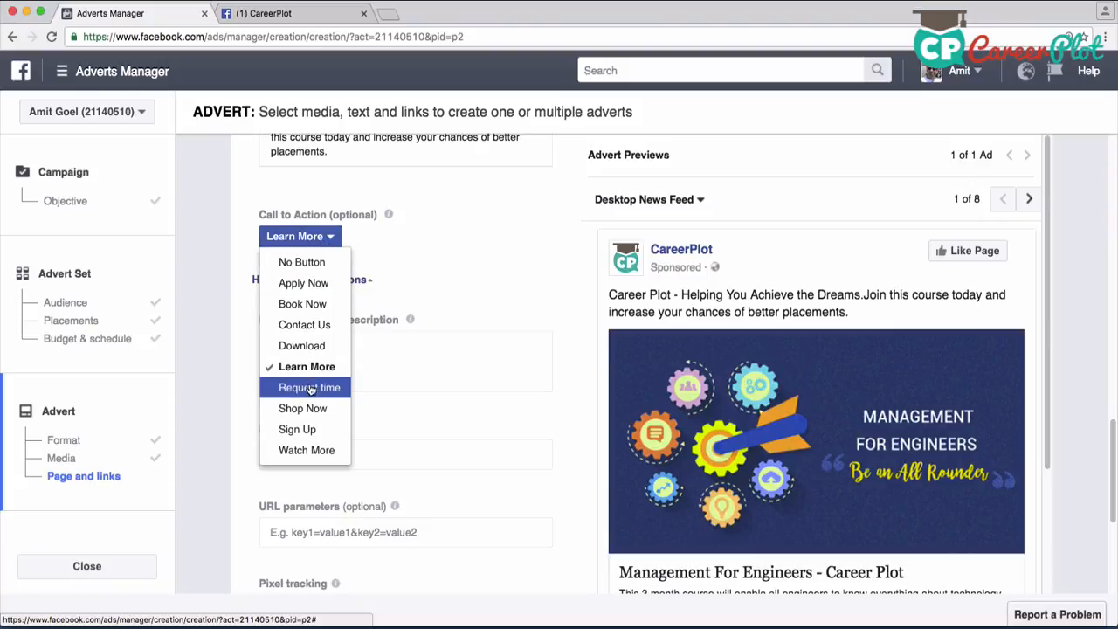
click(462, 268)
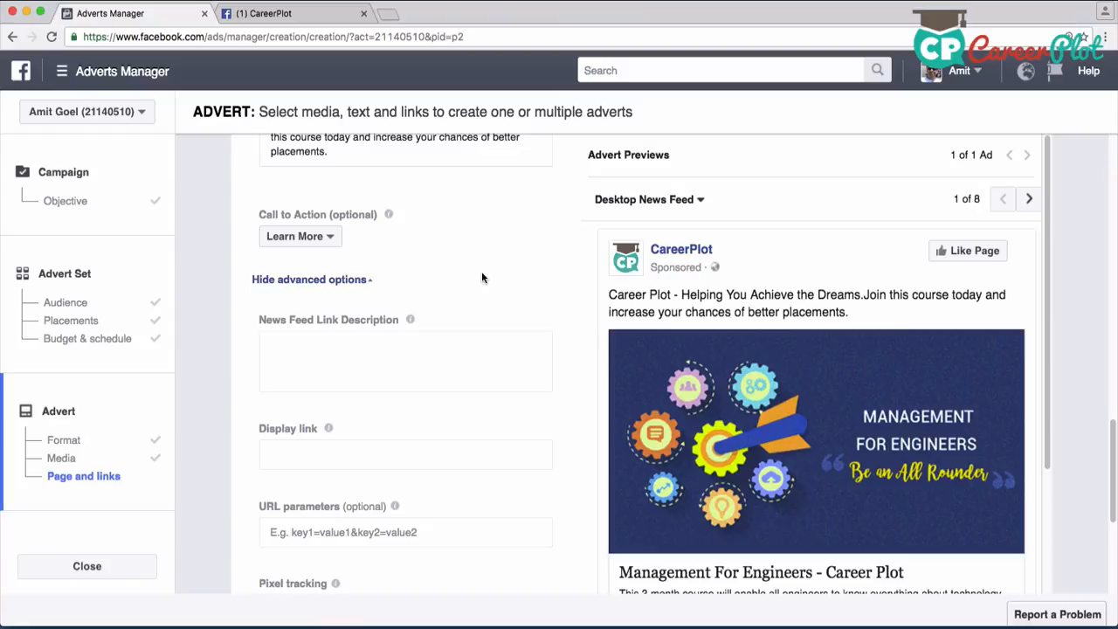
click(319, 243)
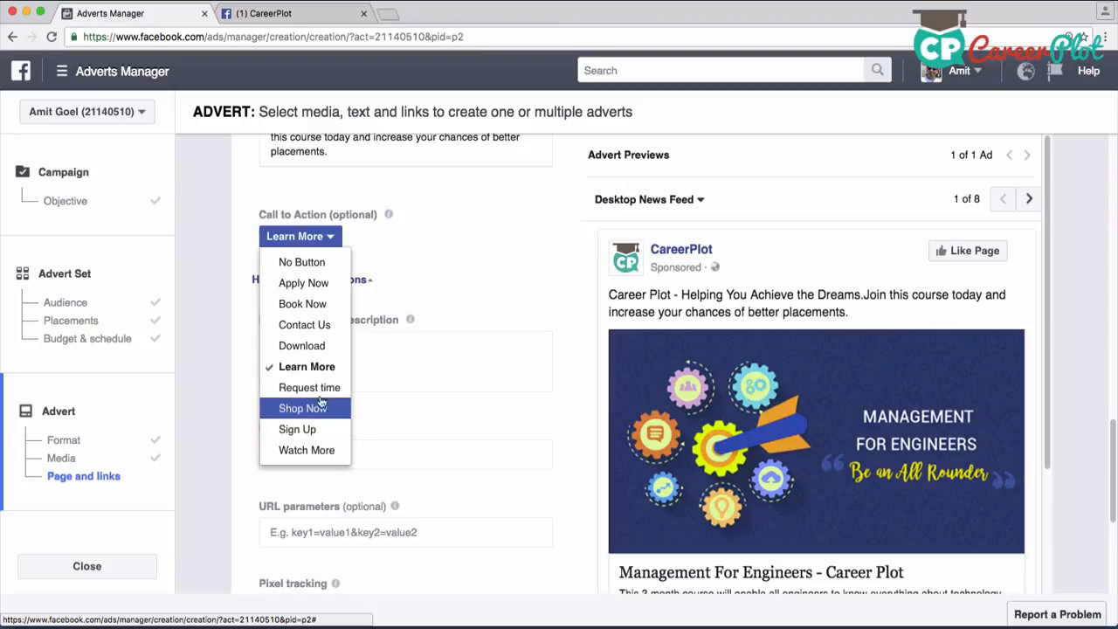
click(480, 266)
Set the advert's URL parameters to fbad=1 and choose to track all conversions from the Facebook pixel
scroll(508, 255, down, 3)
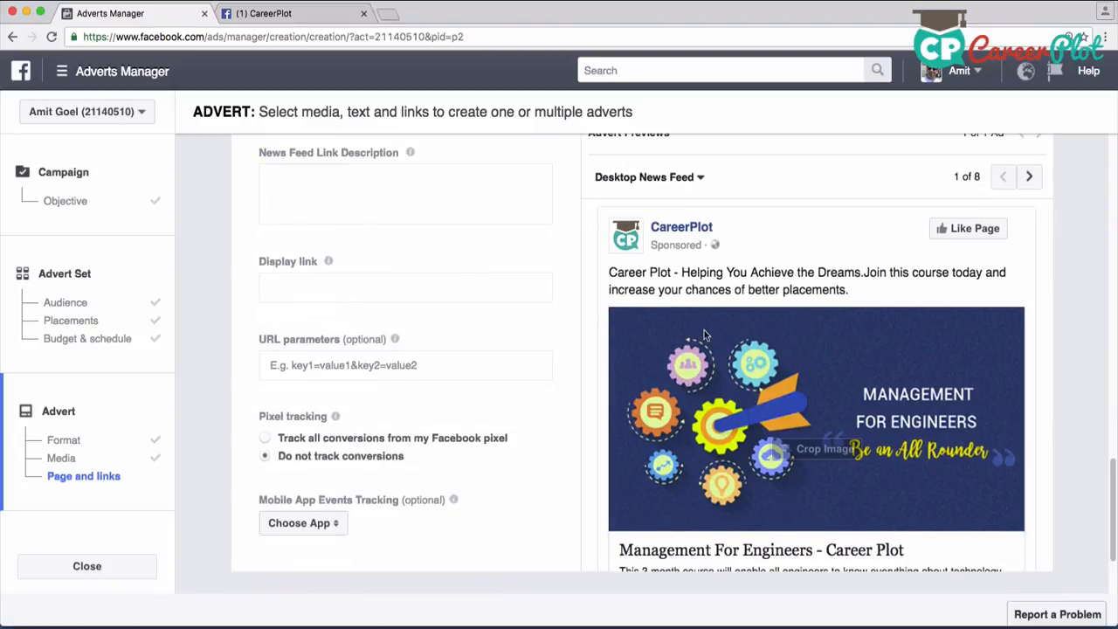
scroll(659, 339, down, 3)
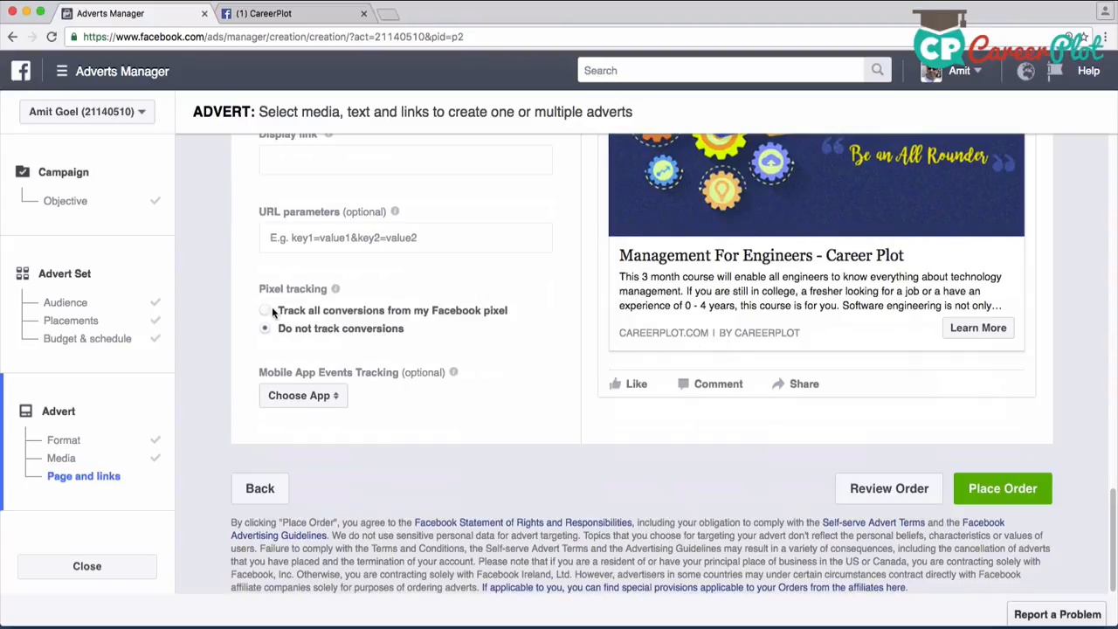
click(336, 237)
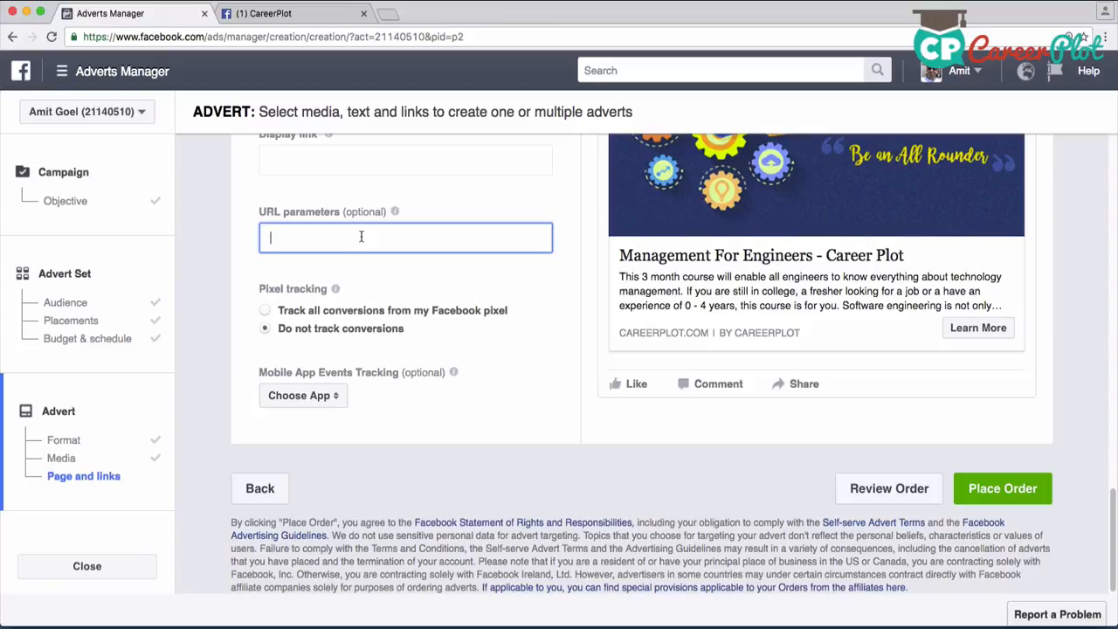
text(fbad=1)
click(288, 313)
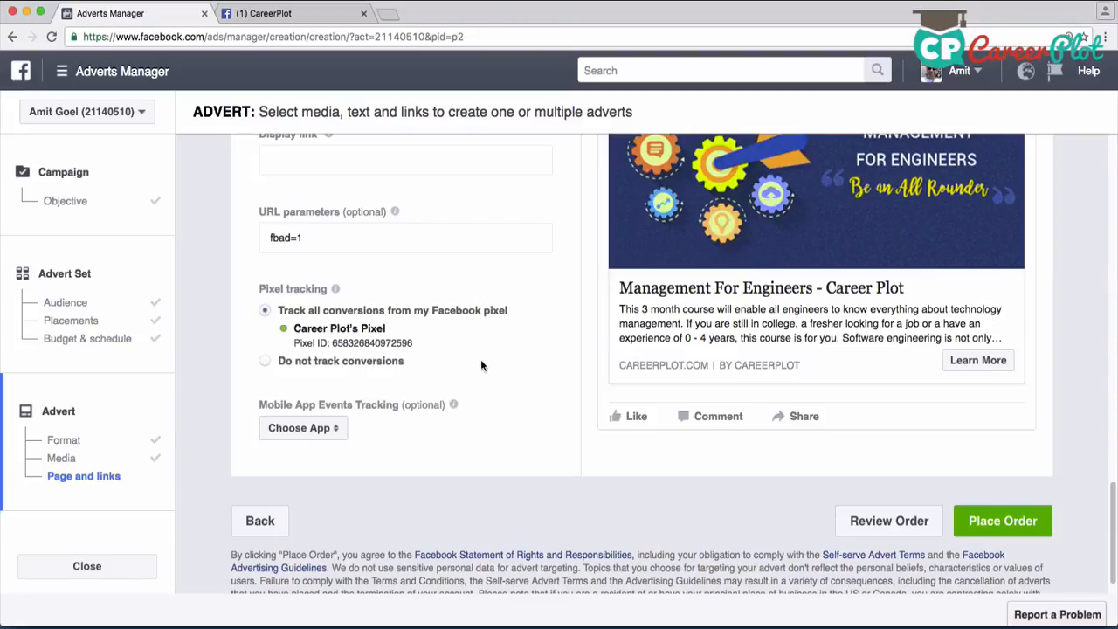
Place the advert order and continue past the order confirmation to the campaign's overview
scroll(511, 363, down, 1)
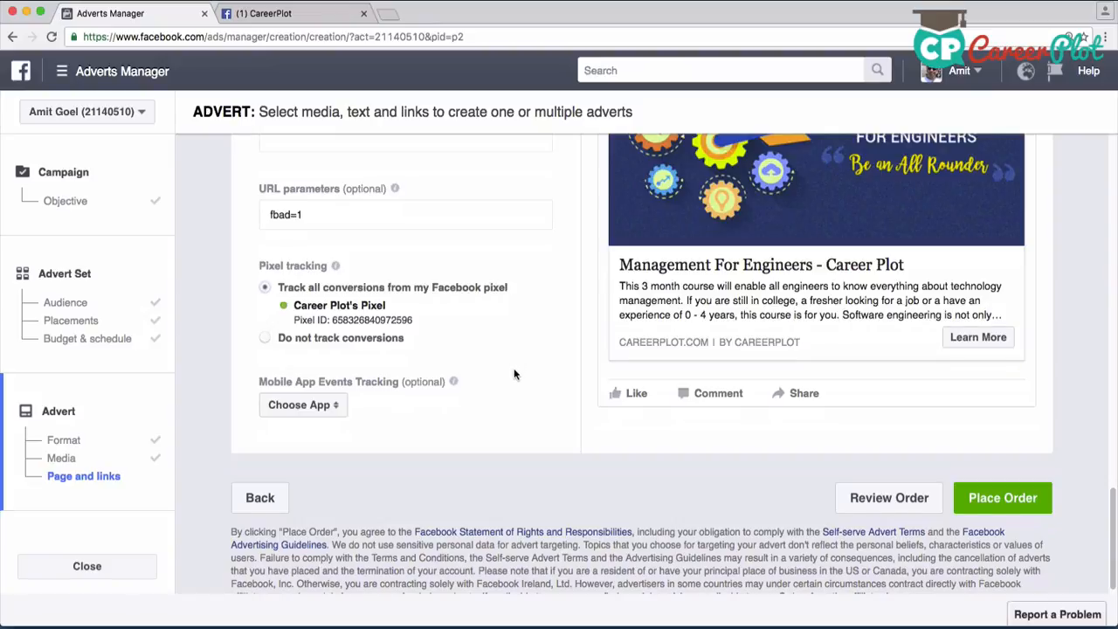
scroll(515, 369, down, 1)
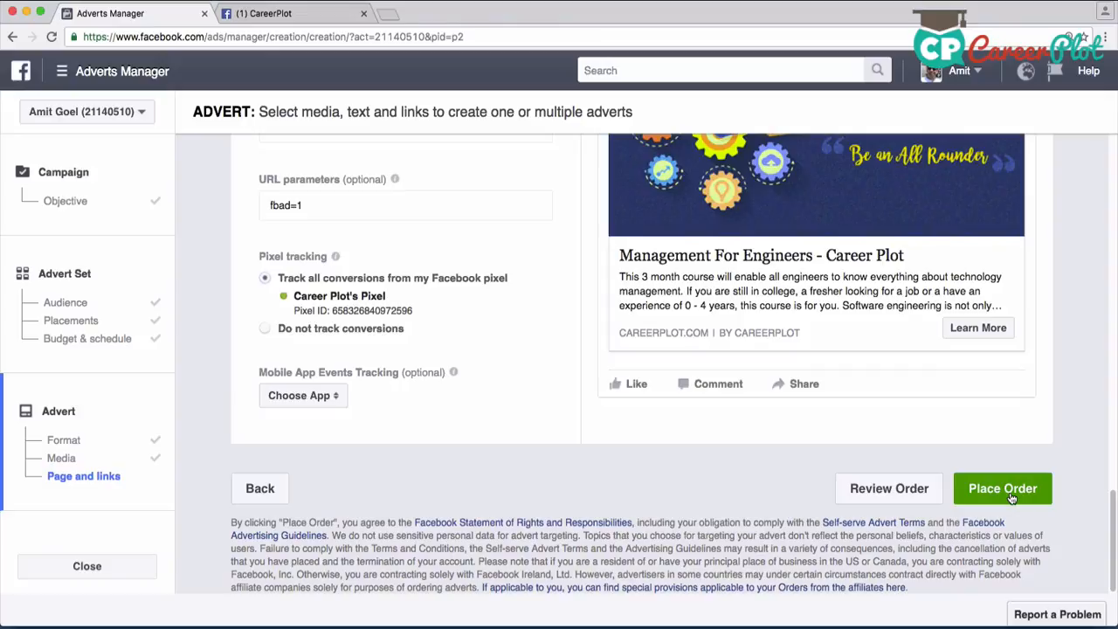
click(1009, 495)
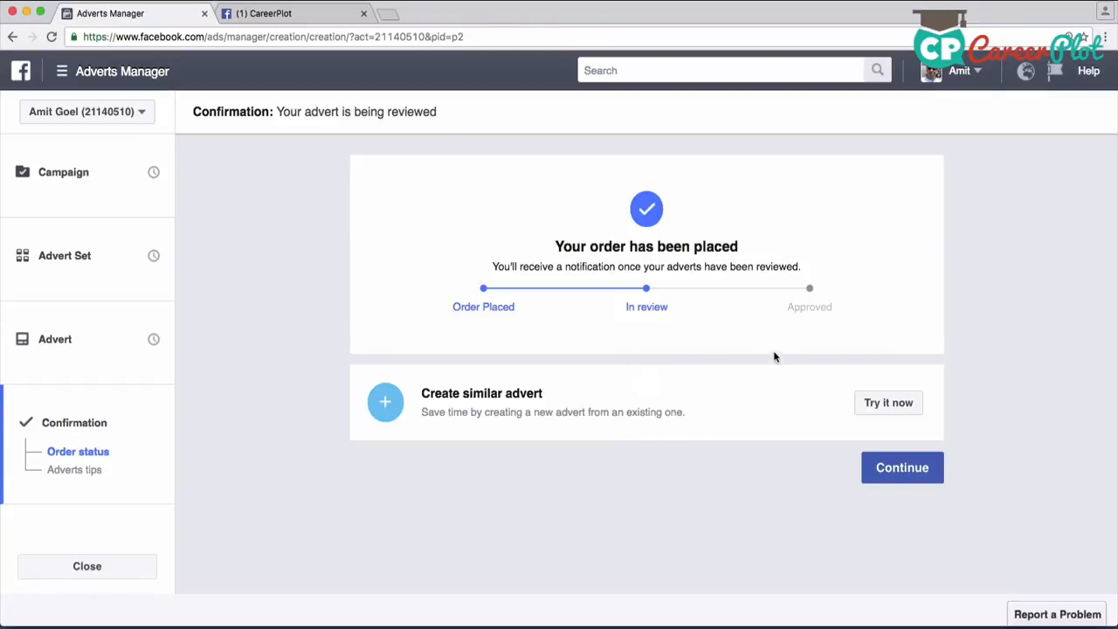
click(901, 470)
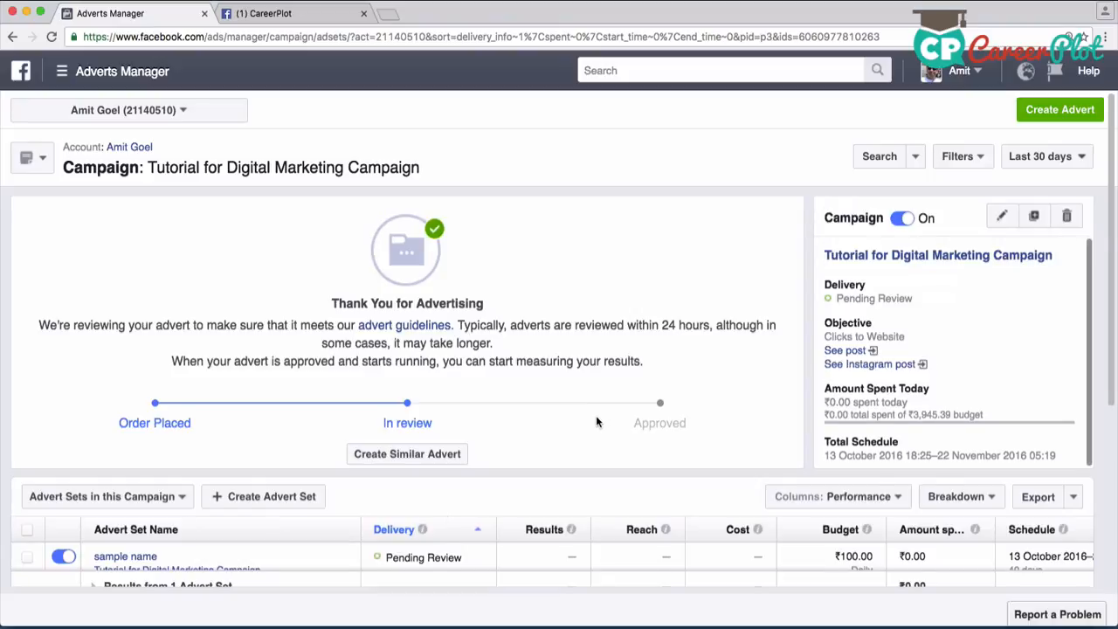
Turn off the "sample name" advert set and the Tutorial for Digital Marketing Campaign itself
scroll(595, 419, down, 3)
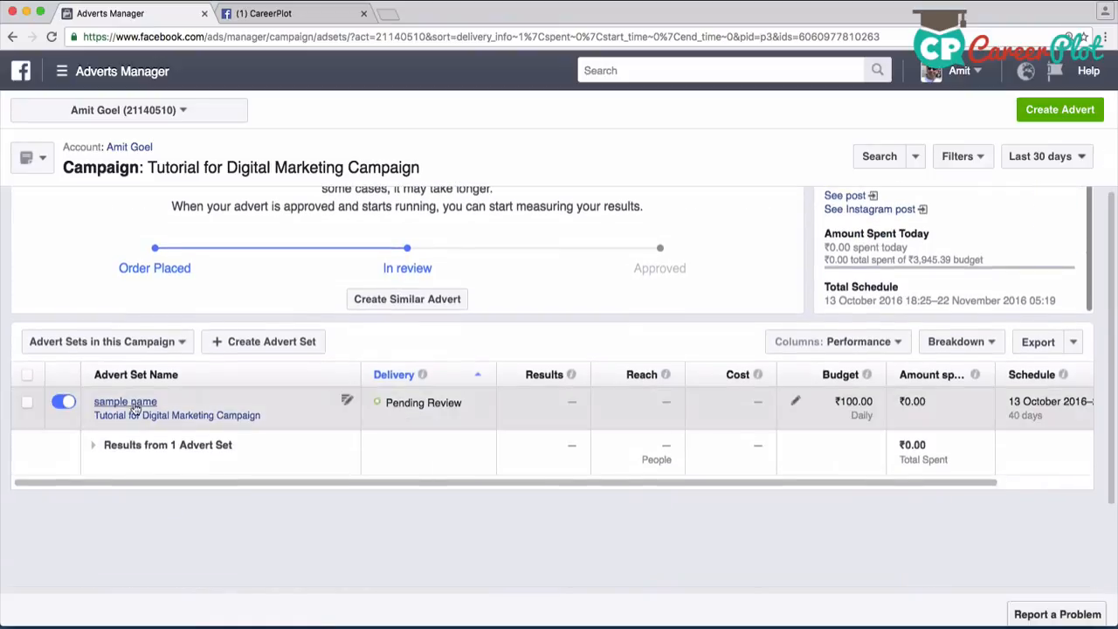
click(59, 402)
scroll(342, 392, up, 3)
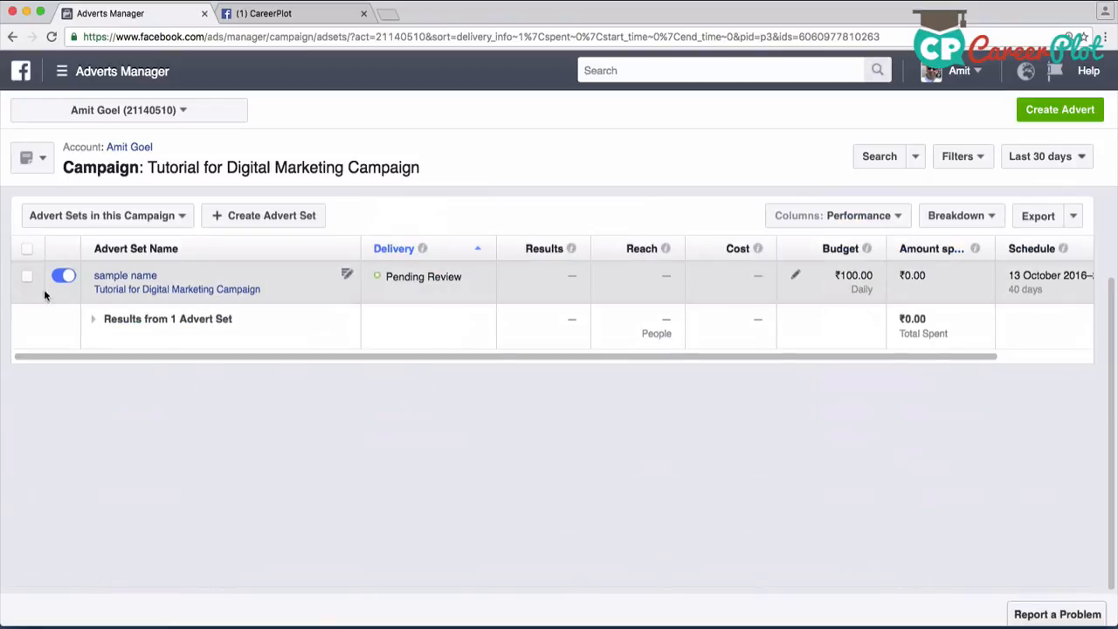
click(54, 285)
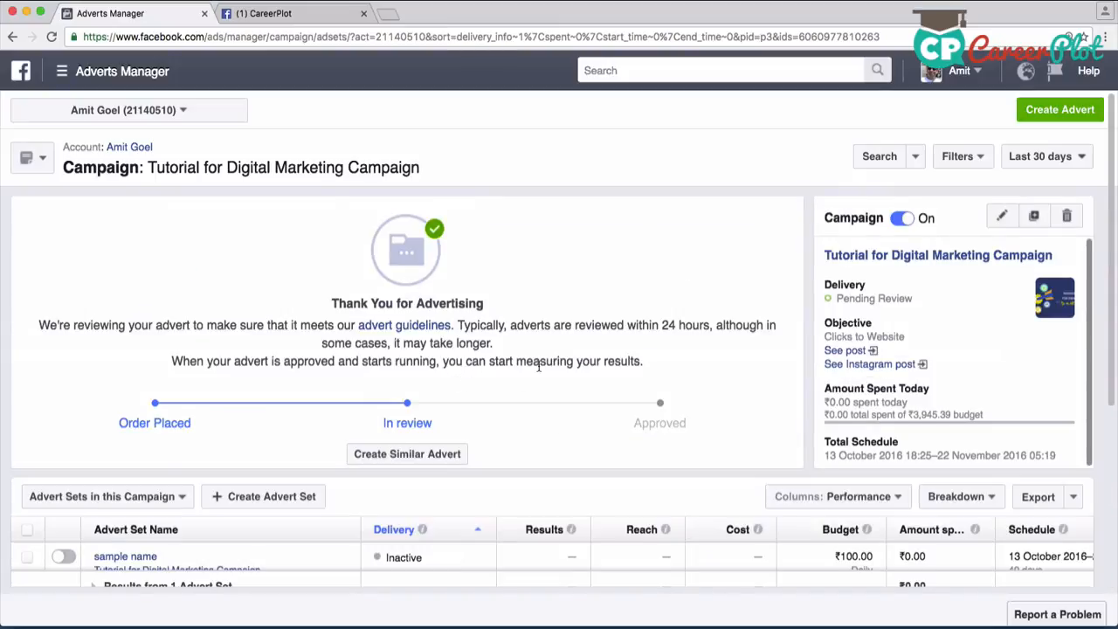
scroll(539, 366, down, 1)
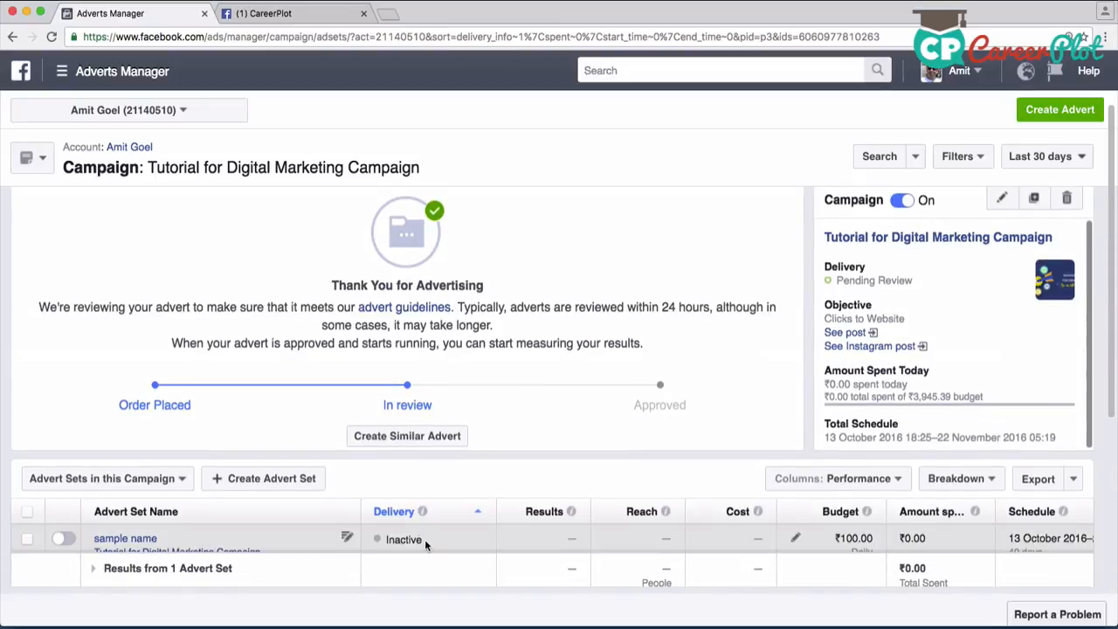
click(901, 201)
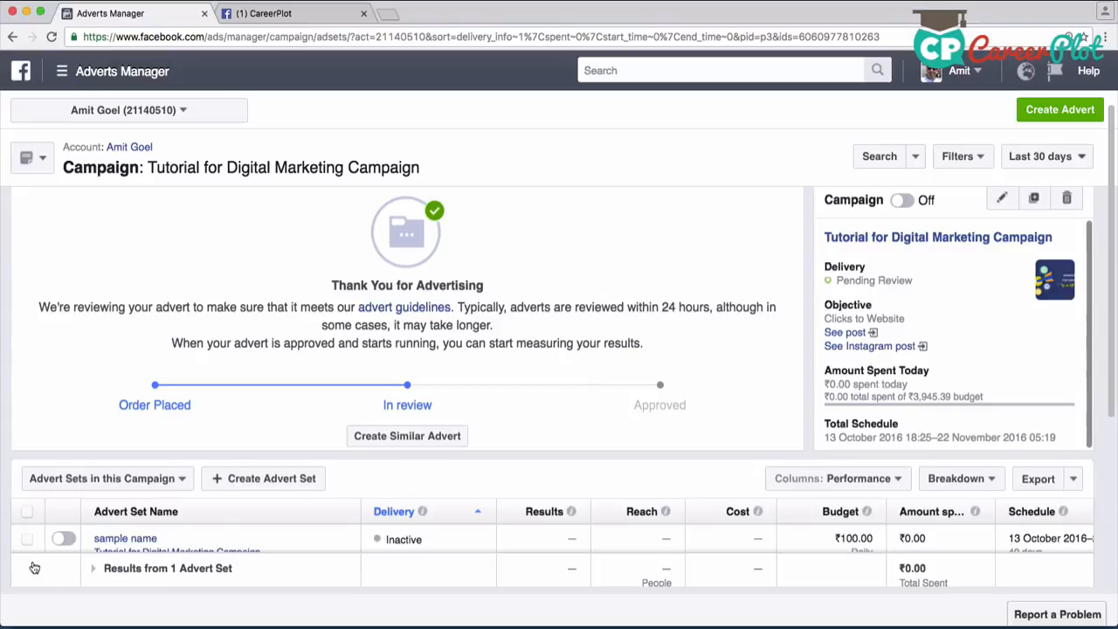